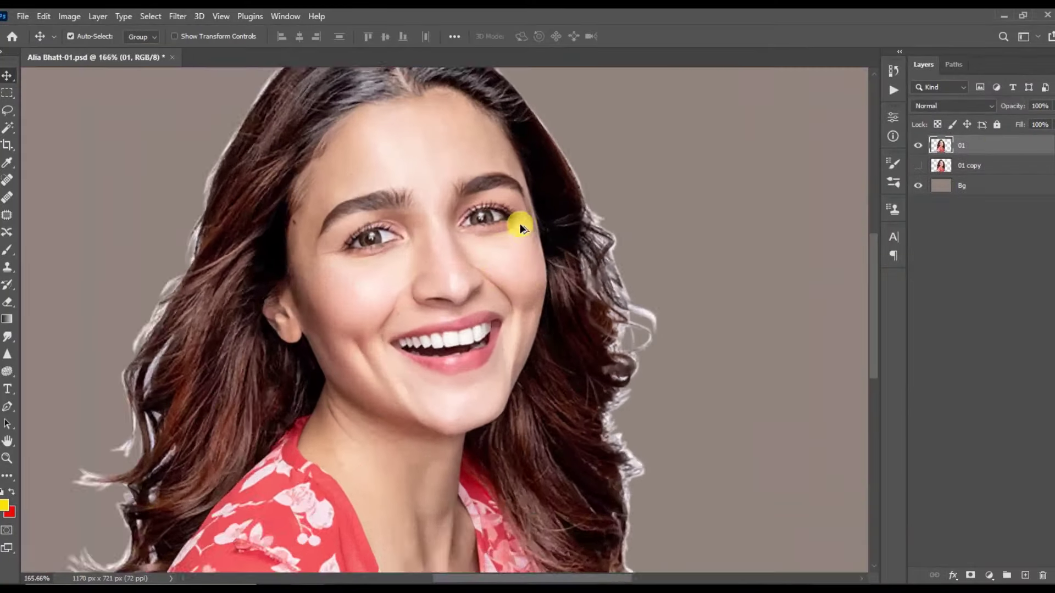
Open the Image menu to reach the adjustment options for the portrait layer.
{"action": "left_click", "coordinate": [69, 16]}
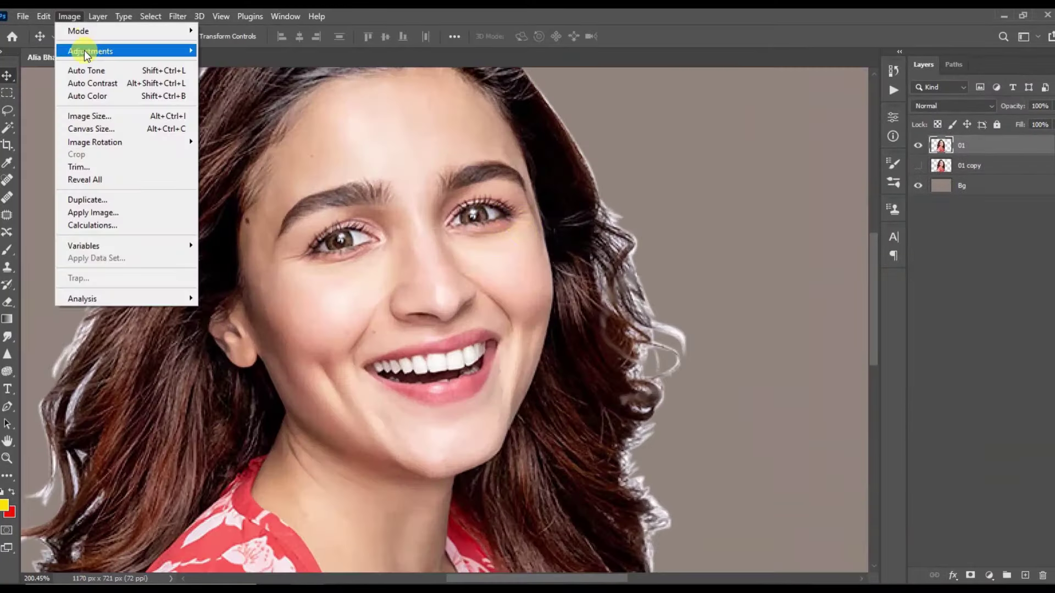
Apply Levels with input values 22 and 247 to deepen shadows and highlights.
{"action": "left_click", "coordinate": [231, 45]}
{"action": "left_click_drag", "start_coordinate": [725, 345], "coordinate": [740, 345]}
{"action": "left_click_drag", "start_coordinate": [895, 347], "coordinate": [889, 341]}
{"action": "left_click", "coordinate": [949, 220]}
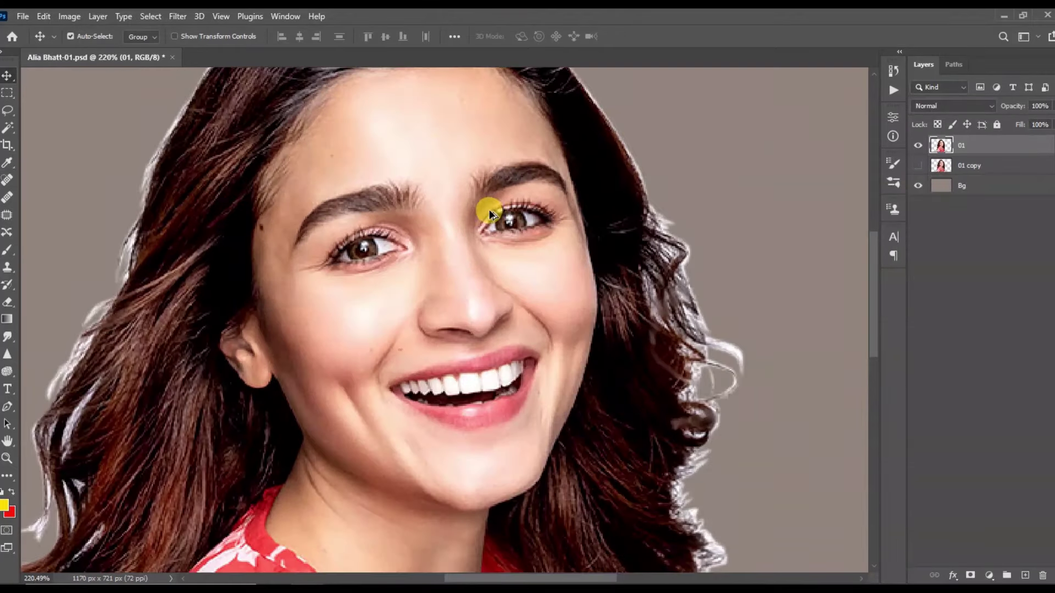
Sharpen layer 01 with Unsharp Mask at Amount 62 and Radius 4.4.
{"action": "left_click", "coordinate": [176, 16]}
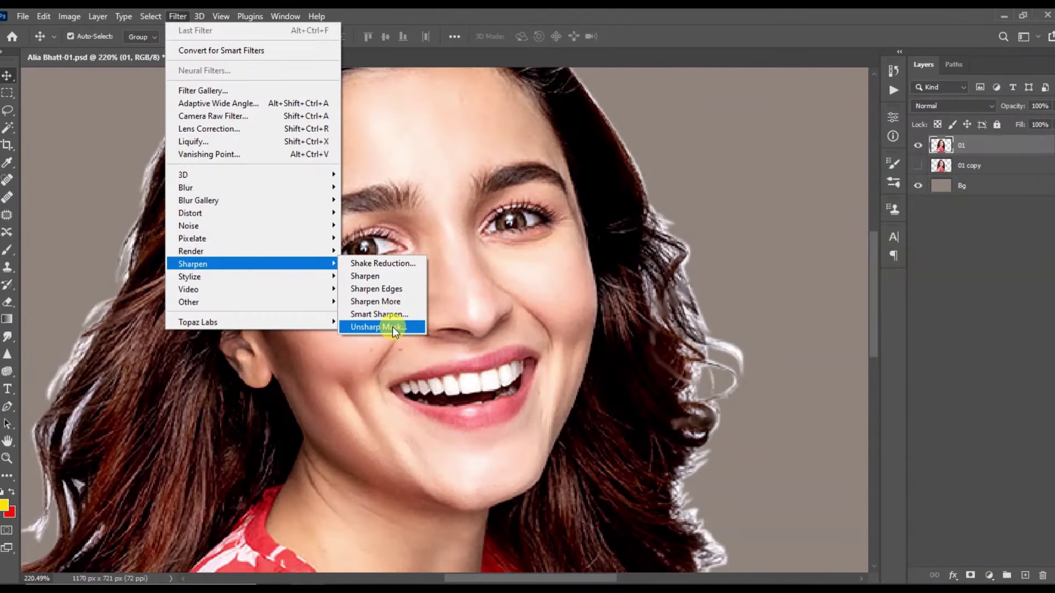
{"action": "left_click", "coordinate": [392, 321]}
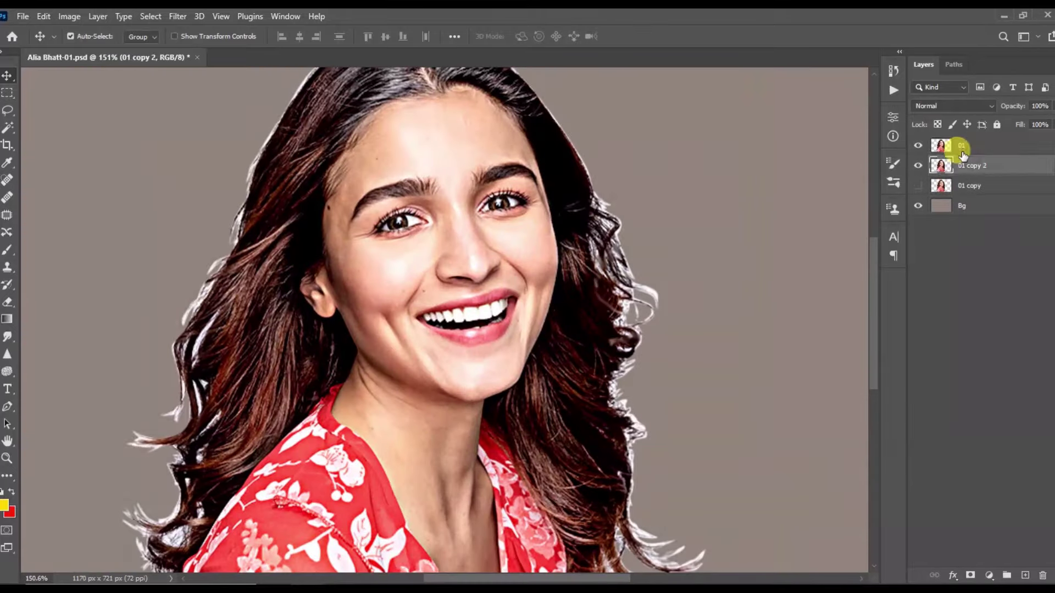
{"action": "left_click", "coordinate": [961, 146]}
{"action": "scroll", "coordinate": [490, 188], "scroll_direction": "up", "scroll_amount": 3}
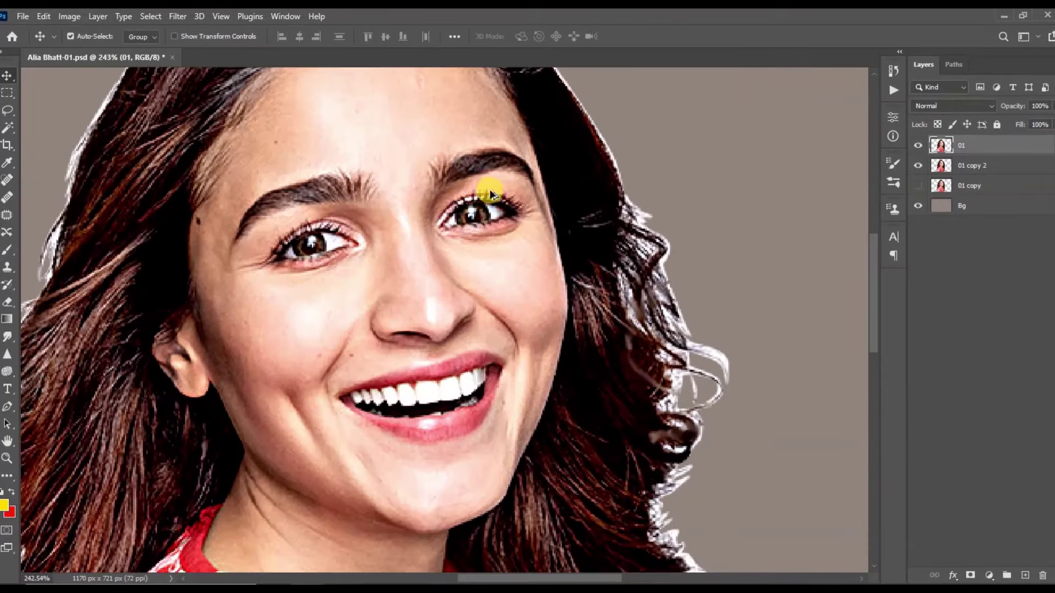
Apply a High Pass filter and set that layer's blend mode to Overlay.
{"action": "left_click", "coordinate": [177, 16]}
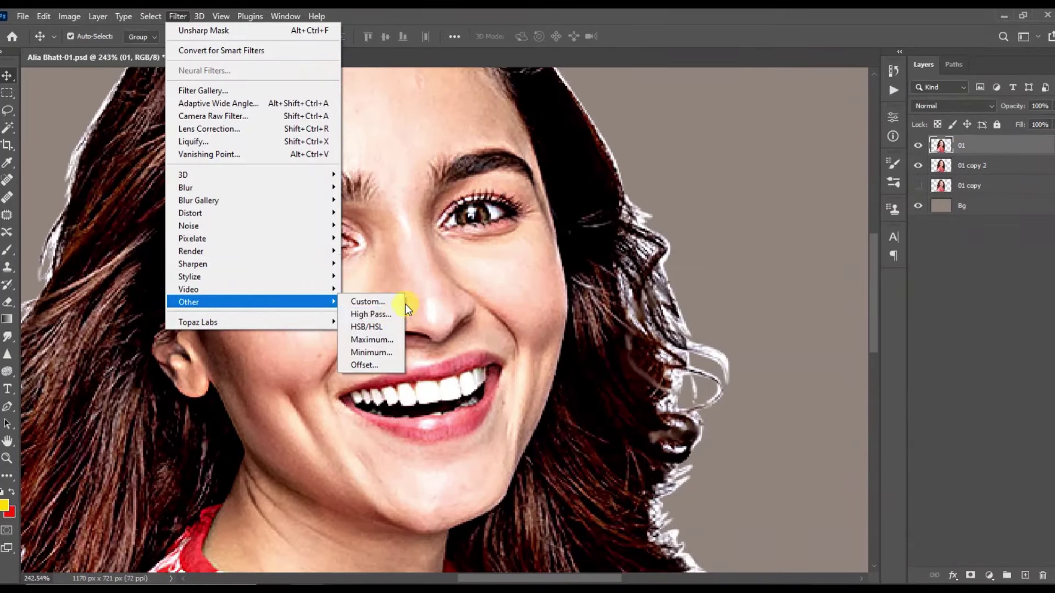
{"action": "left_click", "coordinate": [358, 313]}
{"action": "left_click", "coordinate": [598, 138]}
{"action": "left_click", "coordinate": [953, 106]}
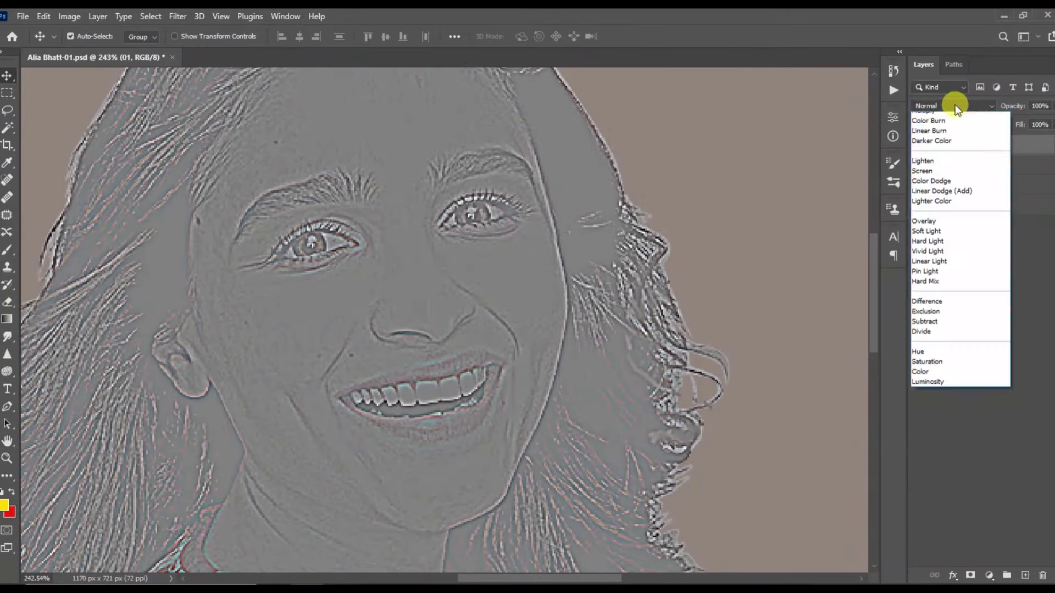
{"action": "left_click", "coordinate": [934, 270]}
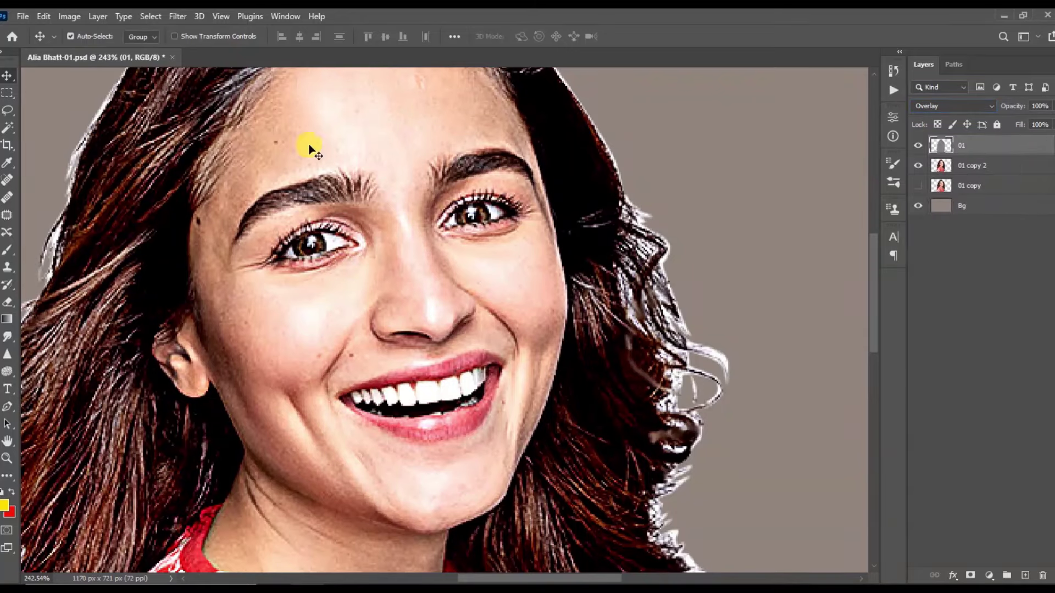
Merge the Overlay high-pass layer into layer 01.
{"action": "scroll", "coordinate": [460, 174], "scroll_direction": "down", "scroll_amount": 3}
{"action": "scroll", "coordinate": [460, 174], "scroll_direction": "up", "scroll_amount": 2}
{"action": "scroll", "coordinate": [451, 160], "scroll_direction": "up", "scroll_amount": 1}
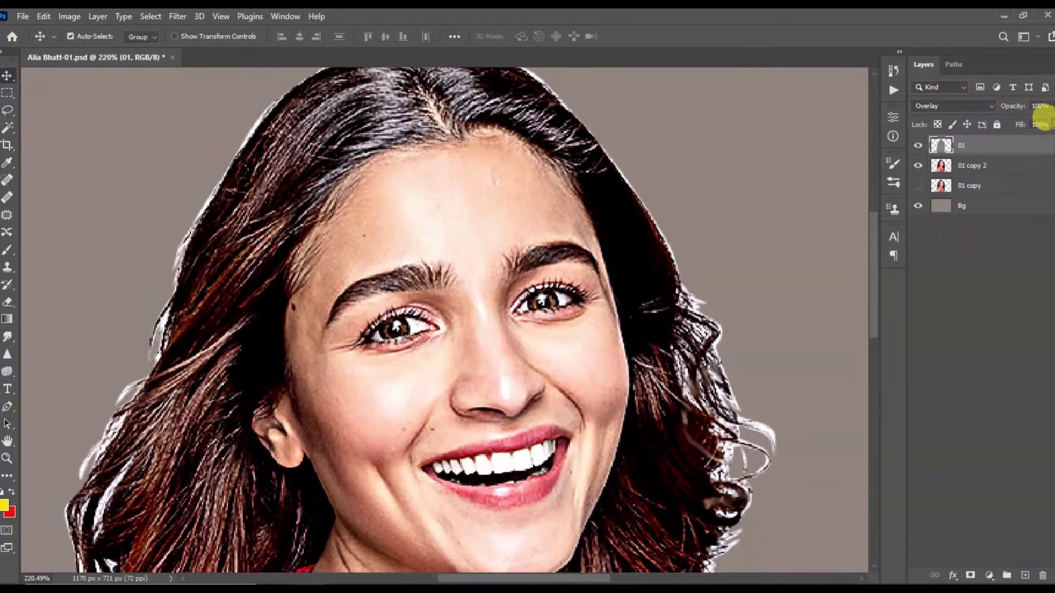
{"action": "scroll", "coordinate": [659, 187], "scroll_direction": "down", "scroll_amount": 2}
{"action": "left_click", "coordinate": [972, 165], "text": "shift"}
{"action": "right_click", "coordinate": [973, 164]}
{"action": "left_click", "coordinate": [840, 409]}
{"action": "scroll", "coordinate": [572, 226], "scroll_direction": "down", "scroll_amount": 3}
{"action": "scroll", "coordinate": [572, 225], "scroll_direction": "up", "scroll_amount": 3}
{"action": "scroll", "coordinate": [508, 257], "scroll_direction": "down", "scroll_amount": 3}
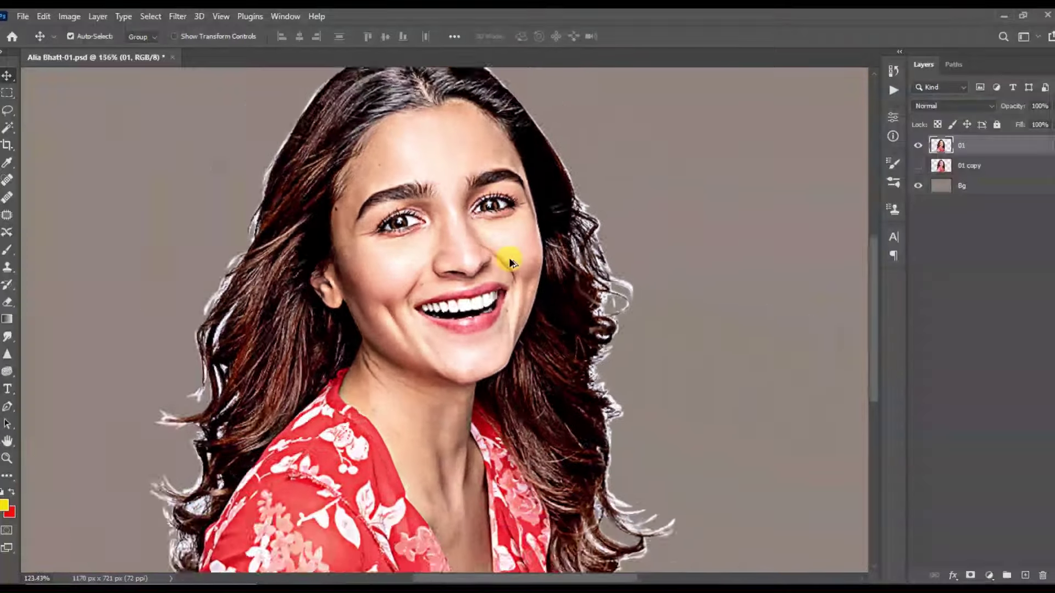
Switch to the Smudge tool and choose the artistic smudge brush preset.
{"action": "left_click", "coordinate": [7, 336]}
{"action": "scroll", "coordinate": [574, 281], "scroll_direction": "up", "scroll_amount": 3}
{"action": "left_click", "coordinate": [105, 40]}
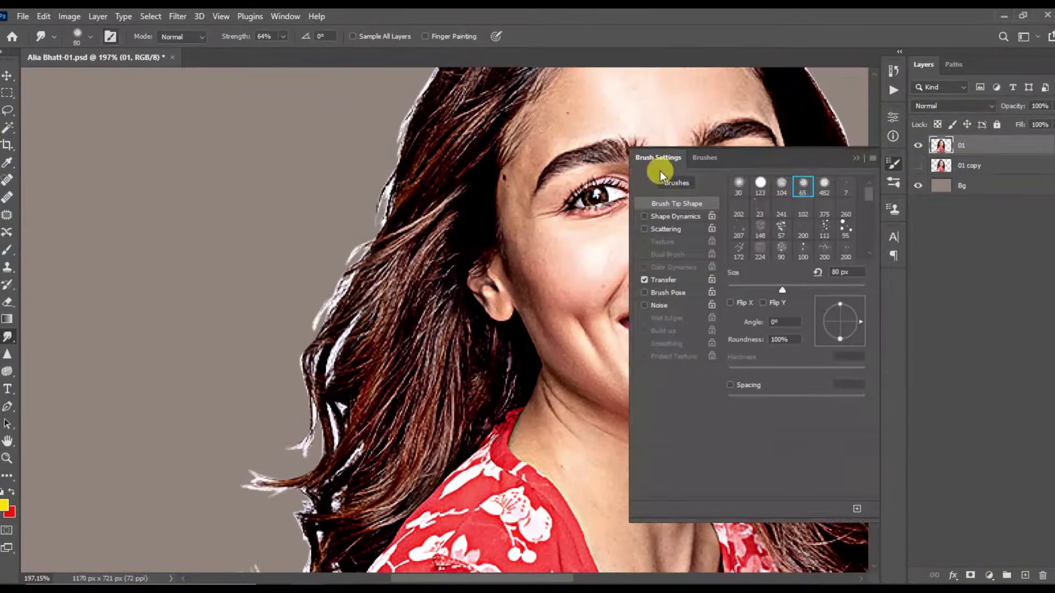
{"action": "left_click", "coordinate": [706, 157]}
{"action": "scroll", "coordinate": [791, 352], "scroll_direction": "down", "scroll_amount": 1}
{"action": "left_click", "coordinate": [792, 363]}
{"action": "left_click", "coordinate": [858, 162]}
Smudge the forehead skin at 64% strength, shrinking the brush along the hairline.
{"action": "scroll", "coordinate": [501, 188], "scroll_direction": "up", "scroll_amount": 3}
{"action": "scroll", "coordinate": [471, 255], "scroll_direction": "down", "scroll_amount": 3}
{"action": "scroll", "coordinate": [471, 254], "scroll_direction": "up", "scroll_amount": 5}
{"action": "scroll", "coordinate": [437, 198], "scroll_direction": "up", "scroll_amount": 1}
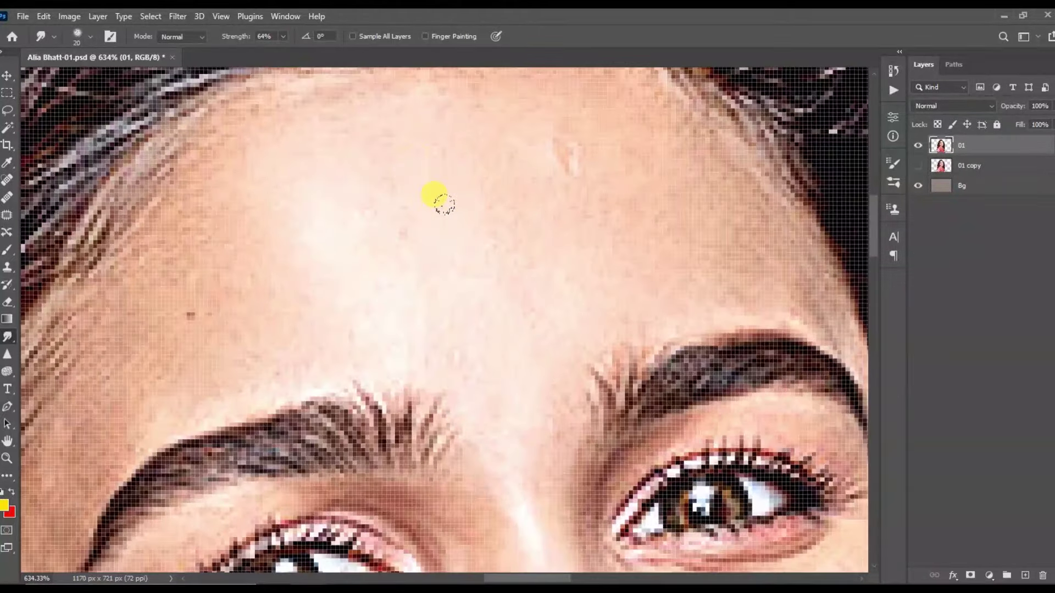
{"action": "scroll", "coordinate": [516, 278], "scroll_direction": "down", "scroll_amount": 1}
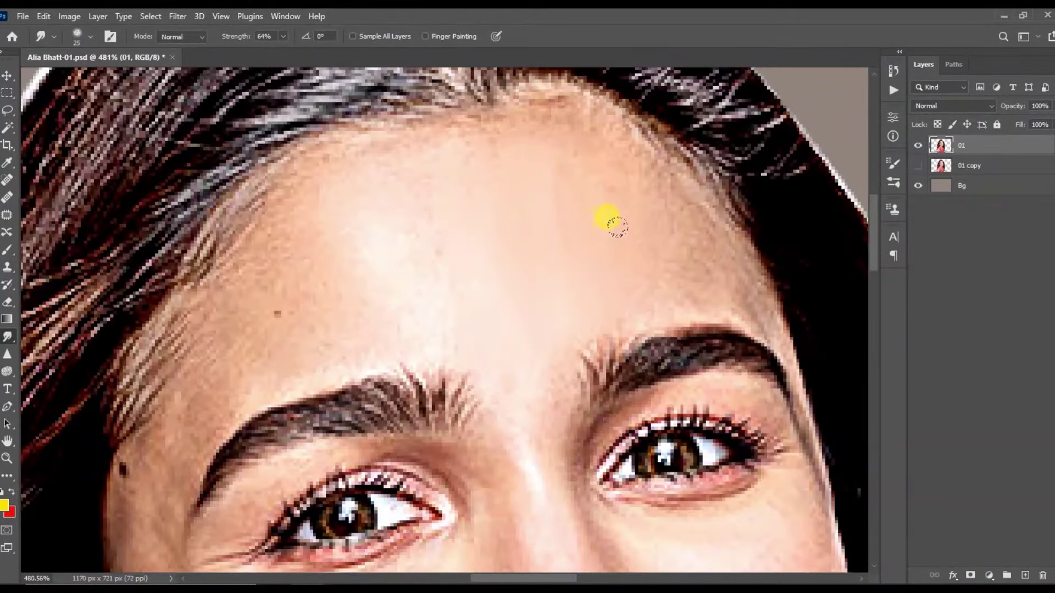
{"action": "scroll", "coordinate": [638, 205], "scroll_direction": "up", "scroll_amount": 1}
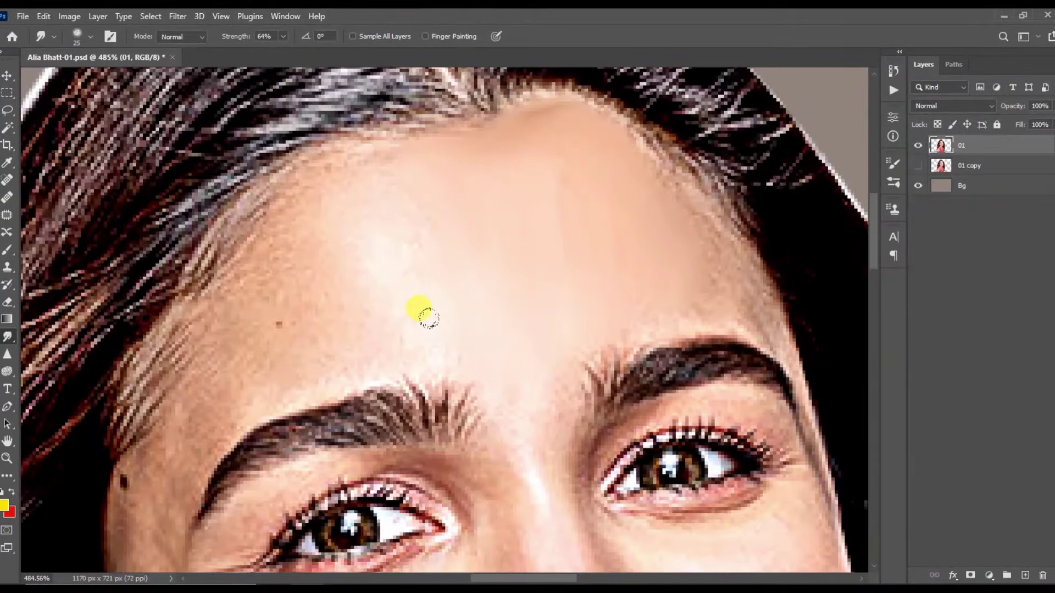
{"action": "key", "text": "bracketleft"}
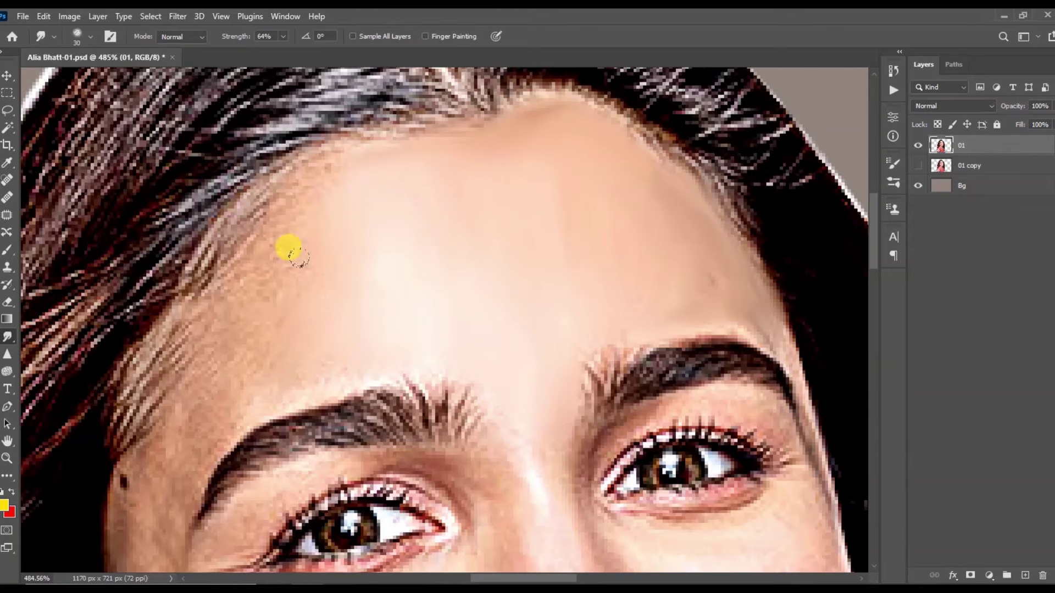
{"action": "scroll", "coordinate": [348, 258], "scroll_direction": "down", "scroll_amount": 3}
{"action": "scroll", "coordinate": [308, 245], "scroll_direction": "up", "scroll_amount": 3}
{"action": "key", "text": "bracketleft"}
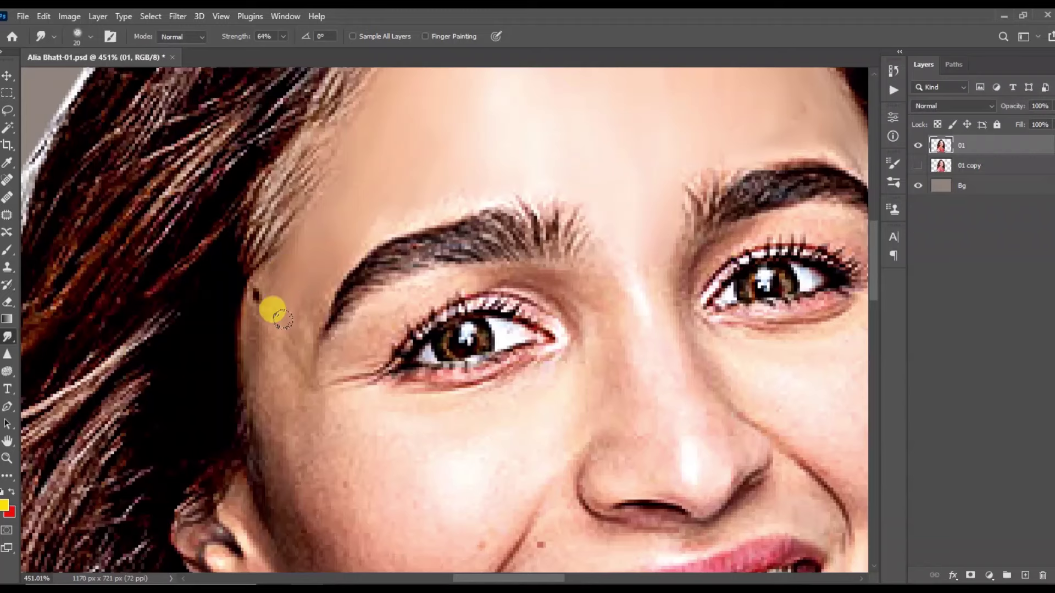
Smudge the skin around the left eye and its corner with a progressively smaller brush.
{"action": "scroll", "coordinate": [608, 252], "scroll_direction": "up", "scroll_amount": 2}
{"action": "key", "text": "bracketleft"}
{"action": "key", "text": "bracketleft"}
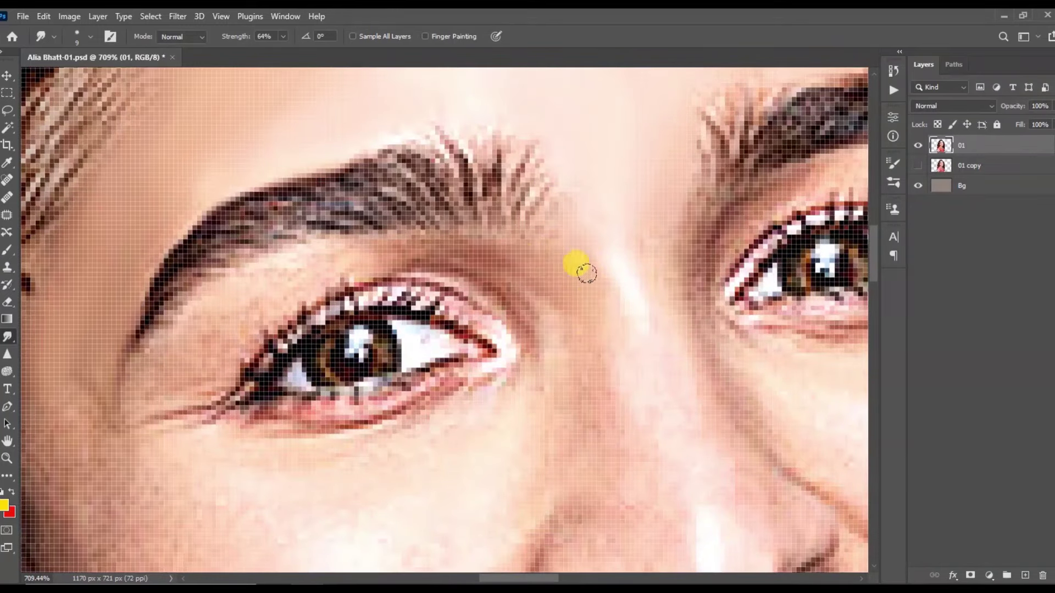
{"action": "scroll", "coordinate": [617, 386], "scroll_direction": "down", "scroll_amount": 2}
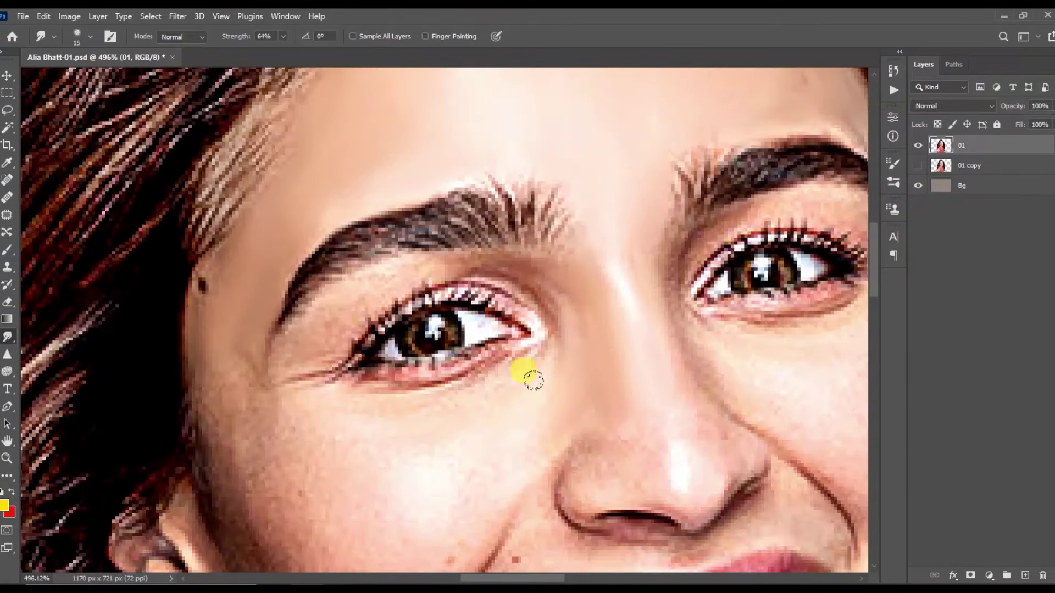
{"action": "scroll", "coordinate": [532, 379], "scroll_direction": "up", "scroll_amount": 1}
{"action": "key", "text": "bracketleft"}
{"action": "scroll", "coordinate": [483, 278], "scroll_direction": "up", "scroll_amount": 1}
{"action": "scroll", "coordinate": [533, 284], "scroll_direction": "up", "scroll_amount": 1}
{"action": "key", "text": "bracketleft"}
{"action": "key", "text": "bracketleft"}
{"action": "key", "text": "bracketleft"}
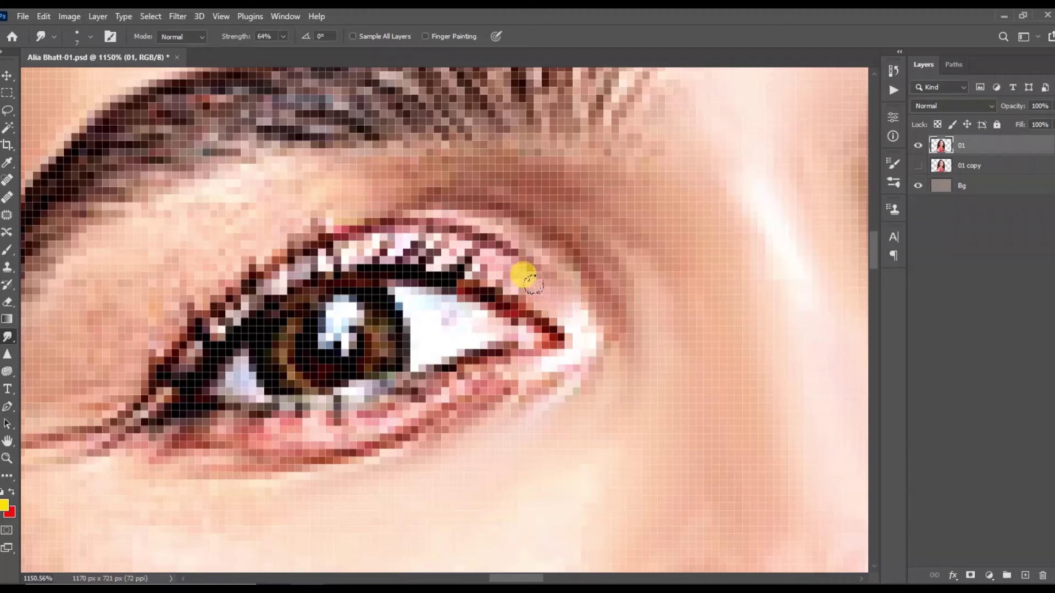
{"action": "key", "text": "bracketright"}
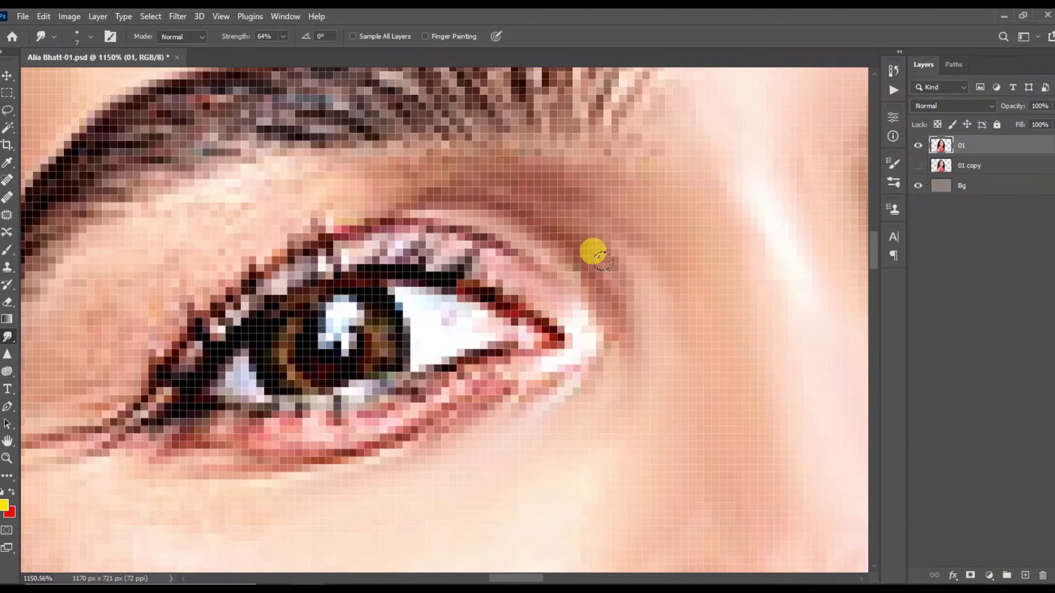
{"action": "key", "text": "bracketright"}
{"action": "scroll", "coordinate": [383, 177], "scroll_direction": "down", "scroll_amount": 1}
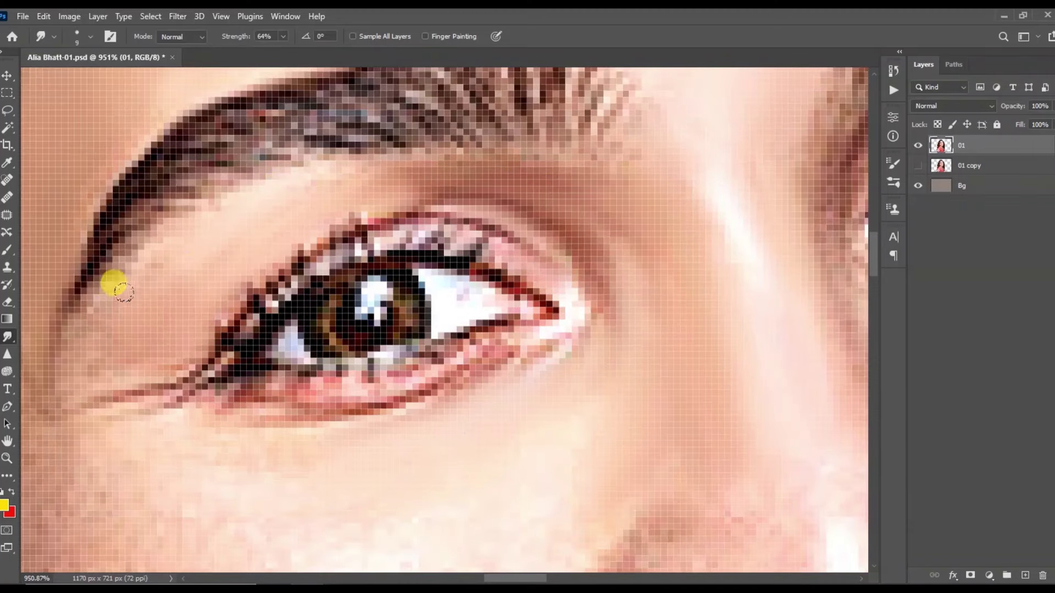
{"action": "key", "text": "bracketleft"}
{"action": "scroll", "coordinate": [329, 282], "scroll_direction": "down", "scroll_amount": 1}
{"action": "key", "text": "bracketleft"}
{"action": "key", "text": "bracketleft"}
{"action": "key", "text": "bracketleft"}
{"action": "scroll", "coordinate": [552, 253], "scroll_direction": "up", "scroll_amount": 2}
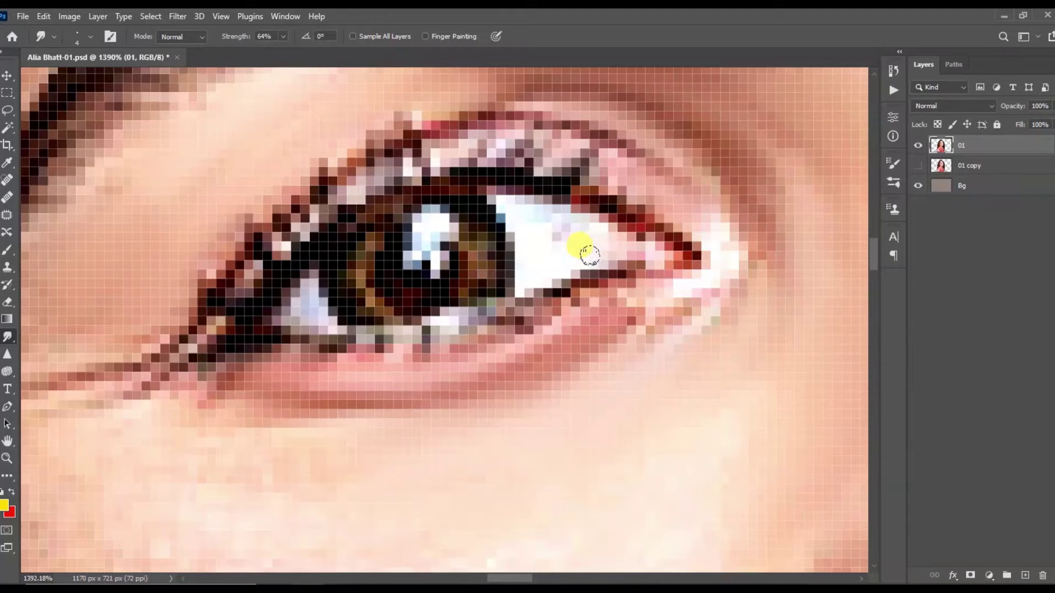
{"action": "scroll", "coordinate": [497, 264], "scroll_direction": "down", "scroll_amount": 1}
Blend the pupil into a painted finish, then smooth the surrounding skin toward the cheek.
{"action": "left_click_drag", "start_coordinate": [412, 283], "coordinate": [423, 230]}
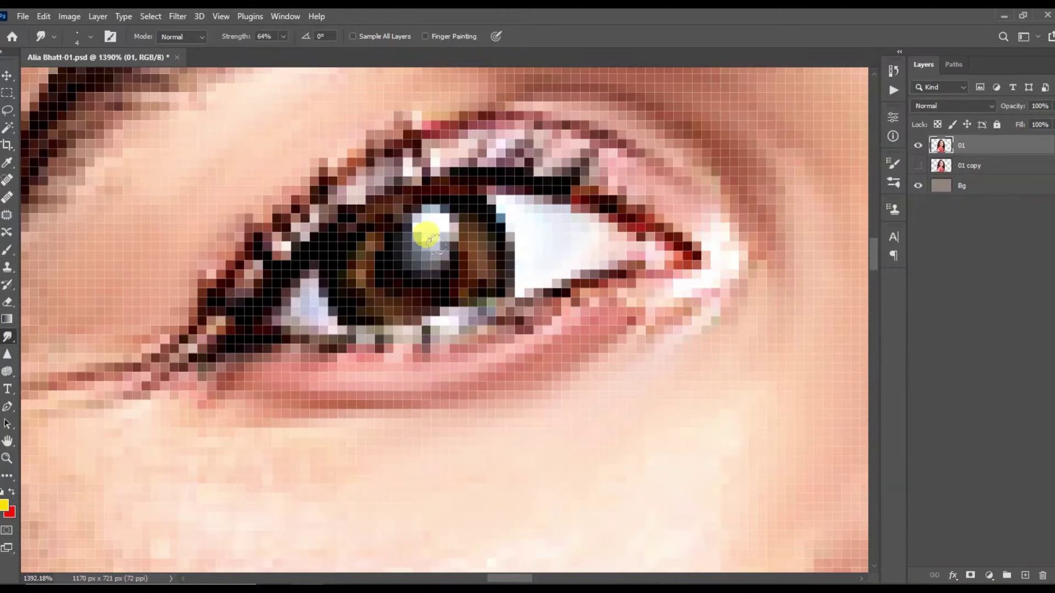
{"action": "scroll", "coordinate": [594, 250], "scroll_direction": "down", "scroll_amount": 1}
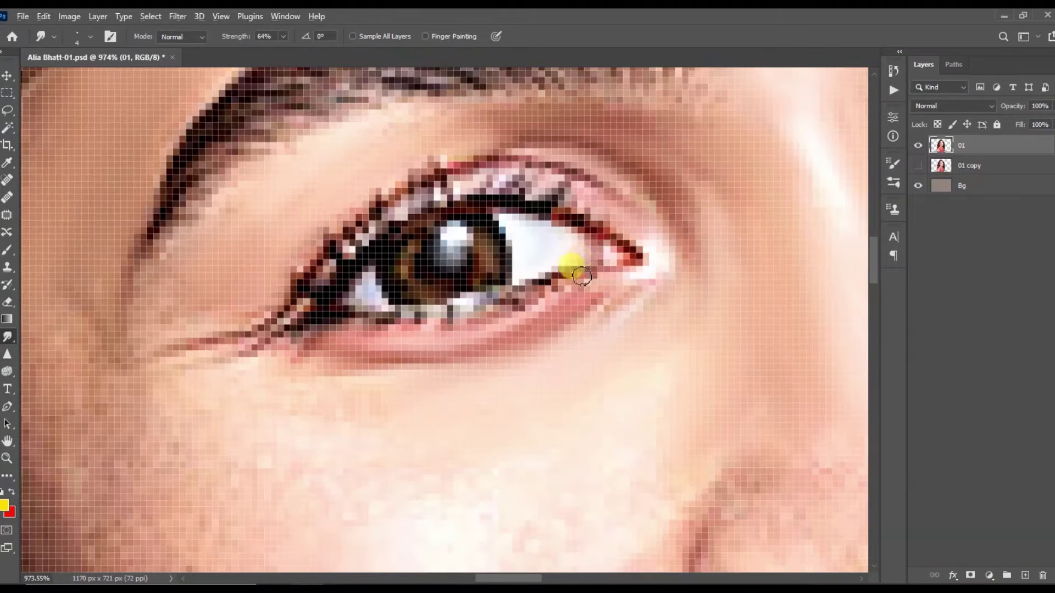
{"action": "key", "text": "bracketright"}
{"action": "key", "text": "bracketright"}
{"action": "key", "text": "bracketright"}
{"action": "scroll", "coordinate": [377, 306], "scroll_direction": "down", "scroll_amount": 2}
{"action": "scroll", "coordinate": [352, 300], "scroll_direction": "up", "scroll_amount": 1}
{"action": "scroll", "coordinate": [352, 294], "scroll_direction": "down", "scroll_amount": 1}
{"action": "scroll", "coordinate": [307, 275], "scroll_direction": "up", "scroll_amount": 1}
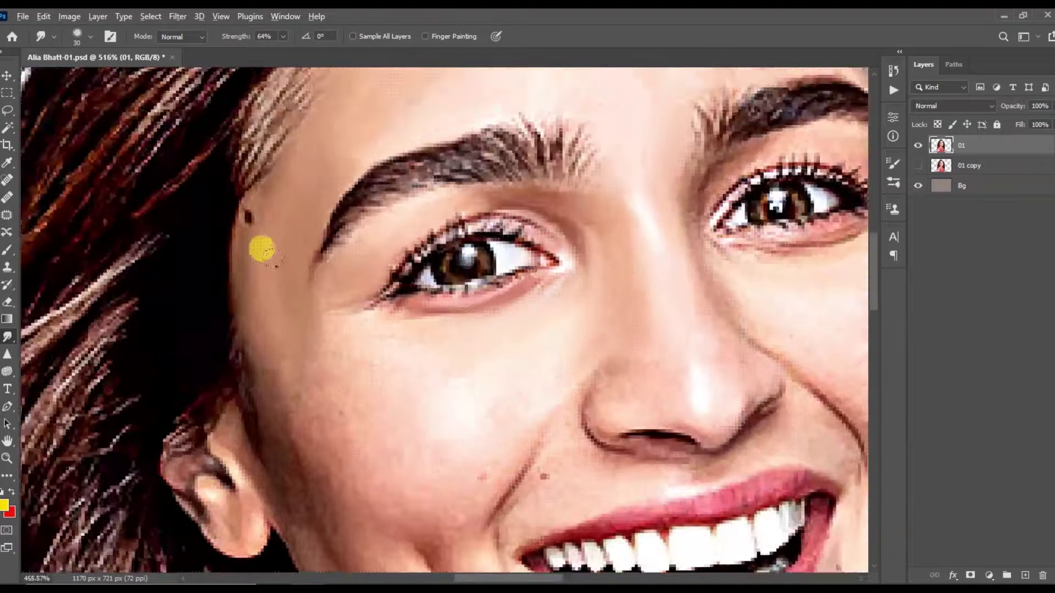
{"action": "scroll", "coordinate": [307, 280], "scroll_direction": "down", "scroll_amount": 1}
{"action": "key", "text": "bracketleft"}
{"action": "scroll", "coordinate": [478, 324], "scroll_direction": "up", "scroll_amount": 1}
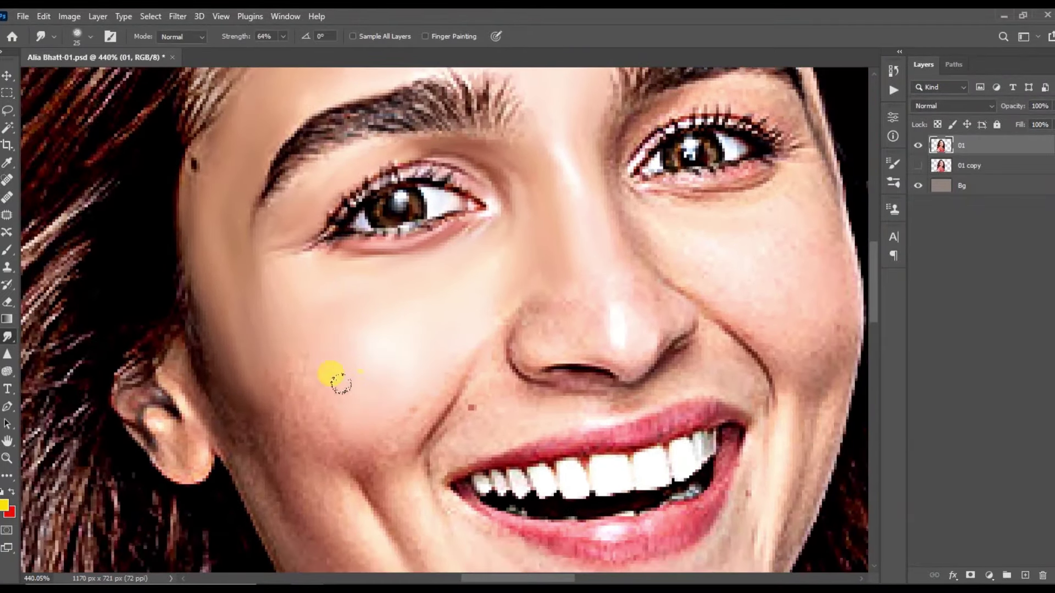
Smudge the cheek crease near the ear, jawline and chin with a smaller brush.
{"action": "scroll", "coordinate": [269, 437], "scroll_direction": "down", "scroll_amount": 3}
{"action": "scroll", "coordinate": [270, 352], "scroll_direction": "up", "scroll_amount": 2}
{"action": "key", "text": "bracketleft"}
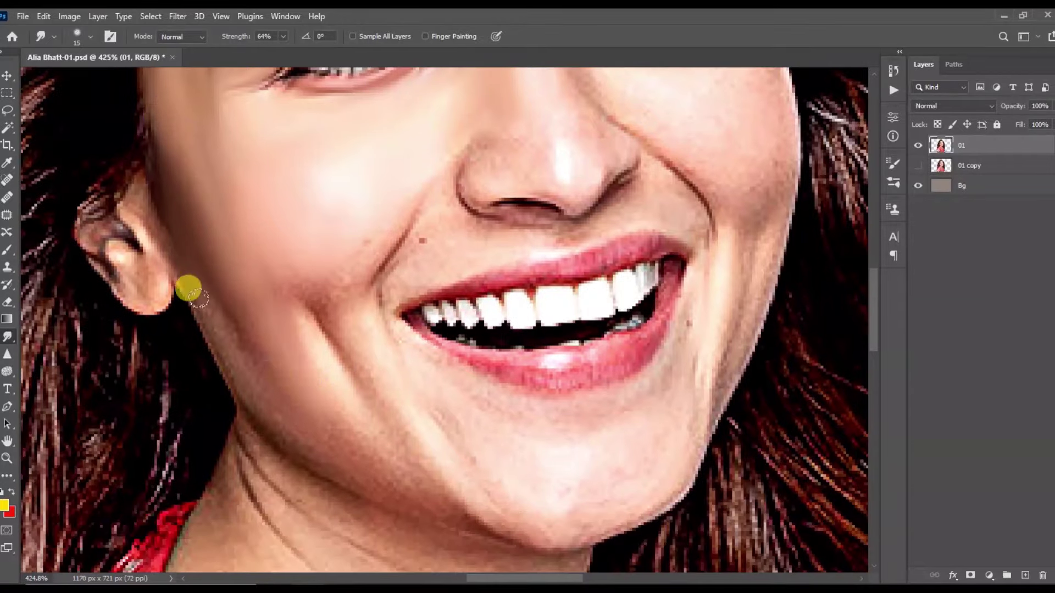
{"action": "left_click_drag", "start_coordinate": [275, 357], "coordinate": [331, 309]}
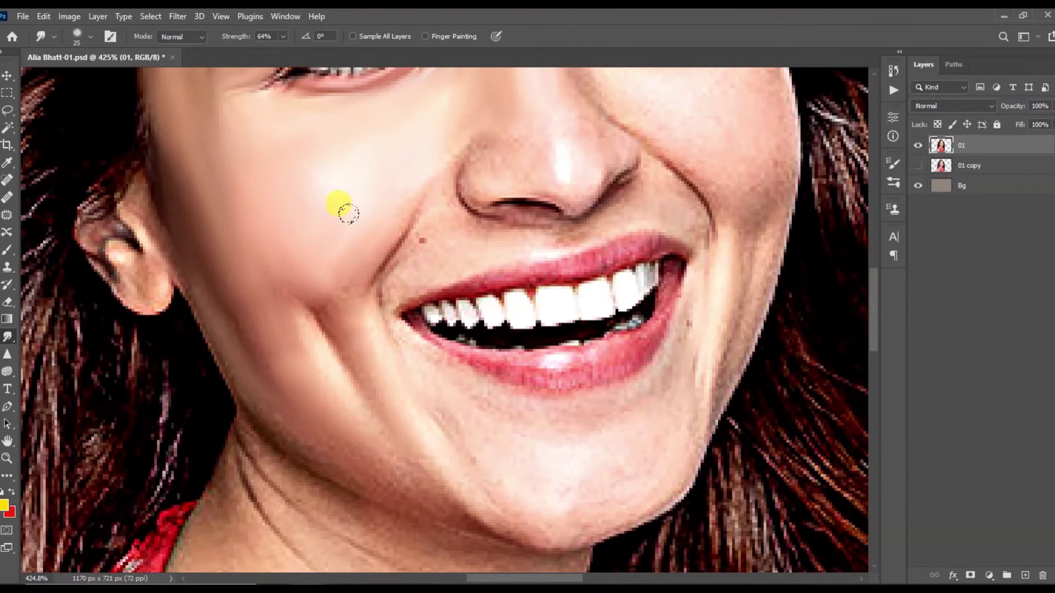
{"action": "scroll", "coordinate": [264, 247], "scroll_direction": "down", "scroll_amount": 3}
{"action": "scroll", "coordinate": [329, 375], "scroll_direction": "up", "scroll_amount": 3}
{"action": "scroll", "coordinate": [385, 377], "scroll_direction": "down", "scroll_amount": 1}
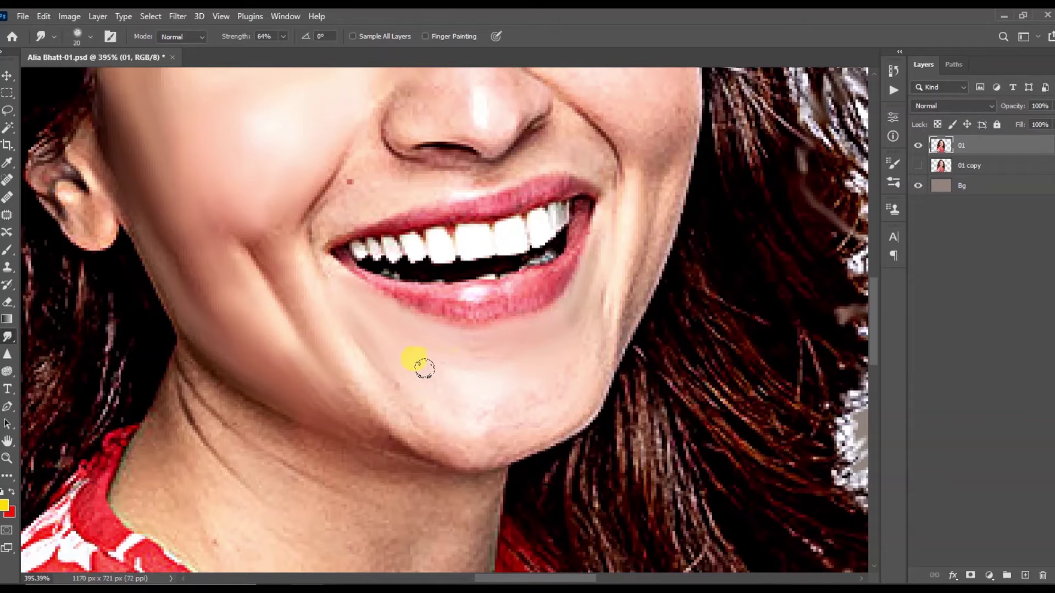
{"action": "scroll", "coordinate": [452, 313], "scroll_direction": "up", "scroll_amount": 2}
{"action": "scroll", "coordinate": [450, 312], "scroll_direction": "up", "scroll_amount": 1}
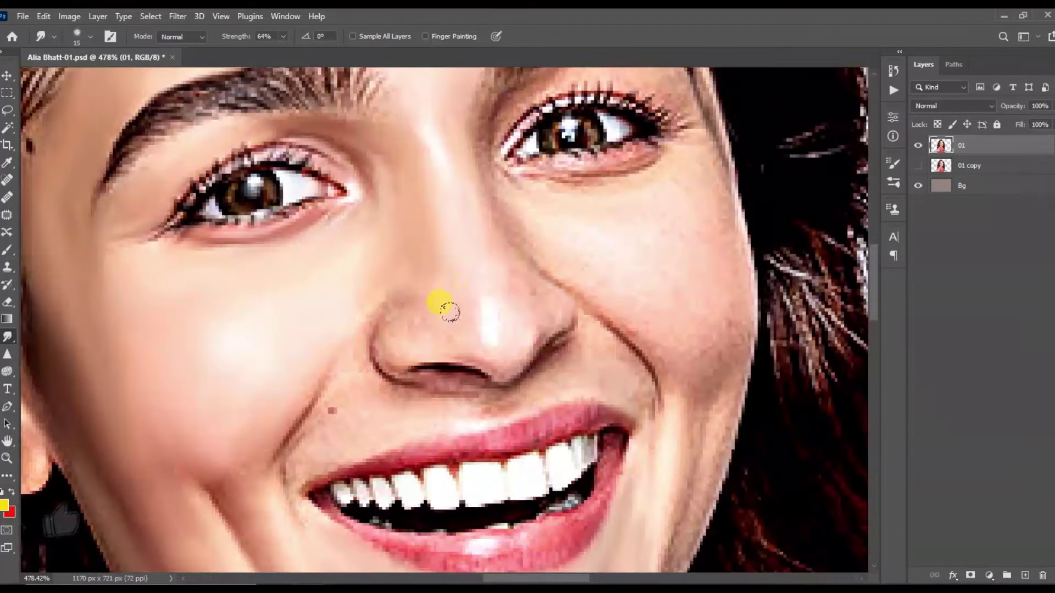
{"action": "scroll", "coordinate": [494, 236], "scroll_direction": "up", "scroll_amount": 1}
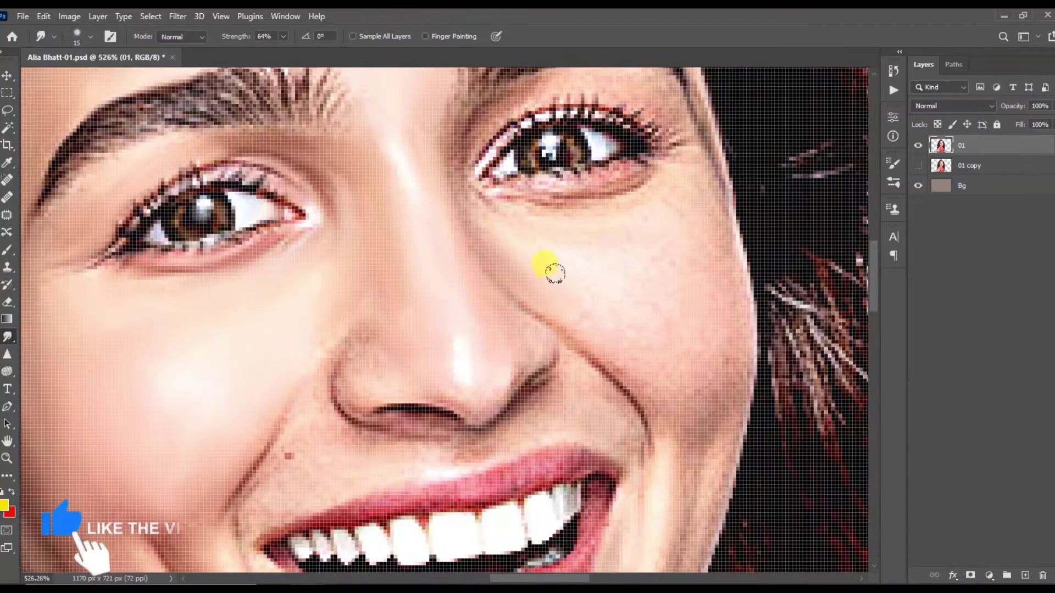
Smudge the skin under the eyes with a small brush tip for fine detail.
{"action": "scroll", "coordinate": [596, 204], "scroll_direction": "up", "scroll_amount": 1}
{"action": "scroll", "coordinate": [582, 207], "scroll_direction": "up", "scroll_amount": 1}
{"action": "key", "text": "bracketleft"}
{"action": "key", "text": "bracketleft"}
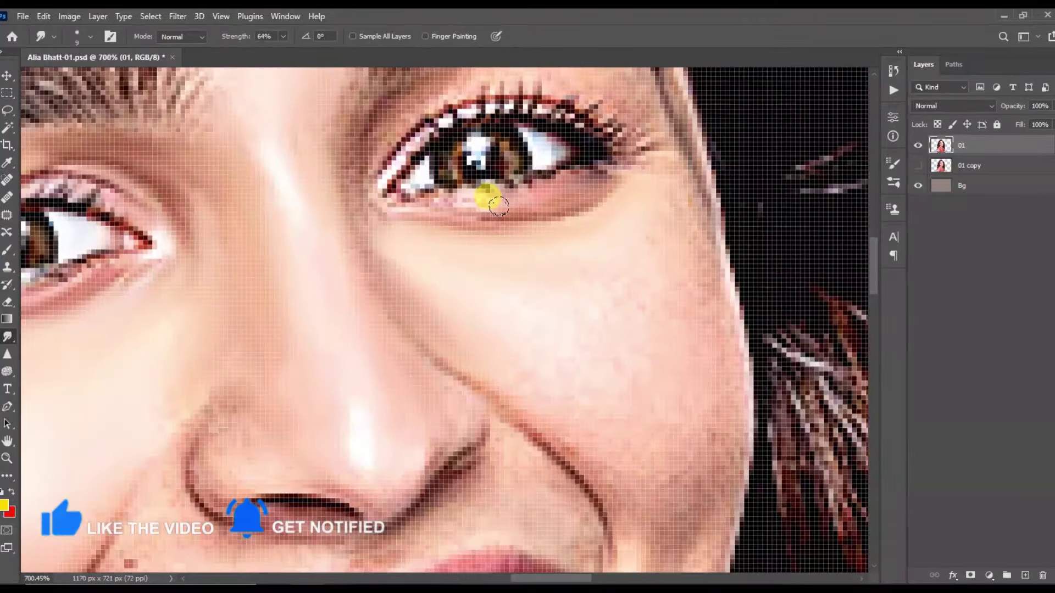
{"action": "scroll", "coordinate": [495, 165], "scroll_direction": "up", "scroll_amount": 1}
{"action": "key", "text": "bracketleft"}
{"action": "key", "text": "bracketleft"}
{"action": "key", "text": "bracketleft"}
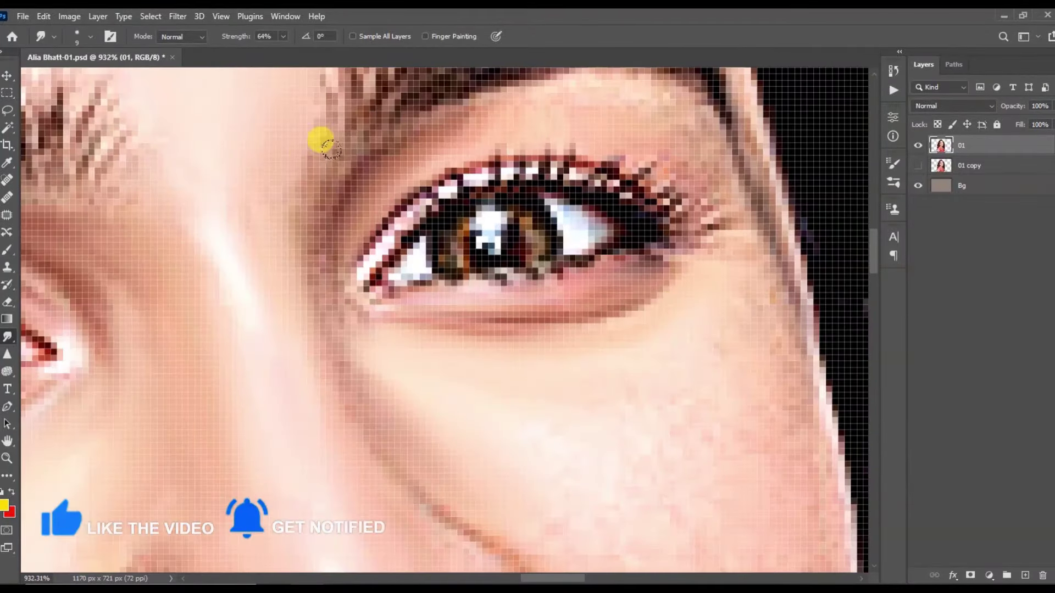
{"action": "scroll", "coordinate": [313, 370], "scroll_direction": "up", "scroll_amount": 3}
{"action": "scroll", "coordinate": [684, 205], "scroll_direction": "down", "scroll_amount": 1}
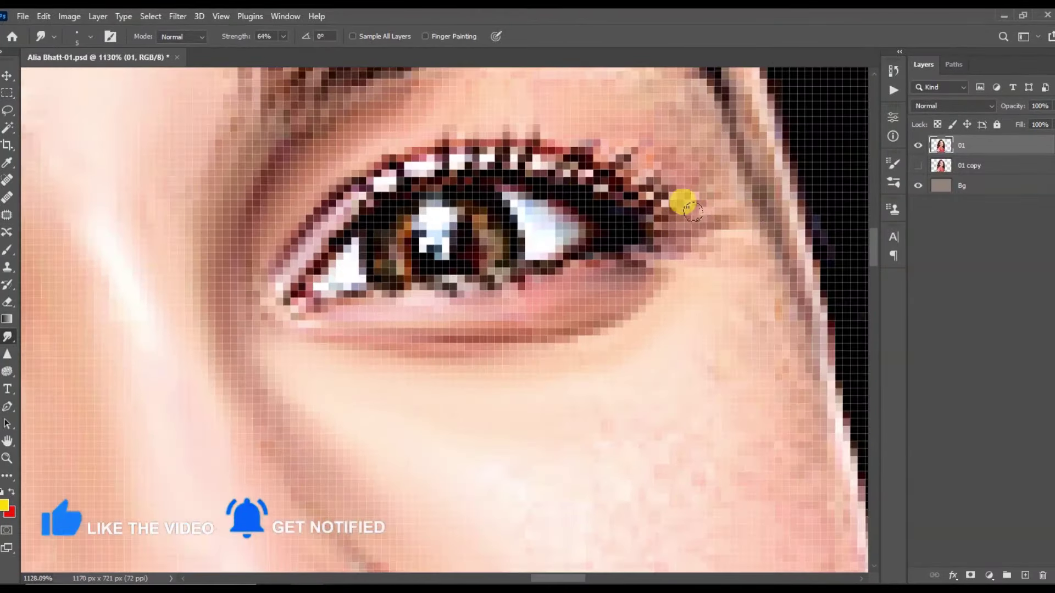
{"action": "scroll", "coordinate": [641, 156], "scroll_direction": "down", "scroll_amount": 4}
Blend the cheeks with broader smudge strokes.
{"action": "key", "text": "bracketright"}
{"action": "key", "text": "bracketright"}
{"action": "key", "text": "bracketright"}
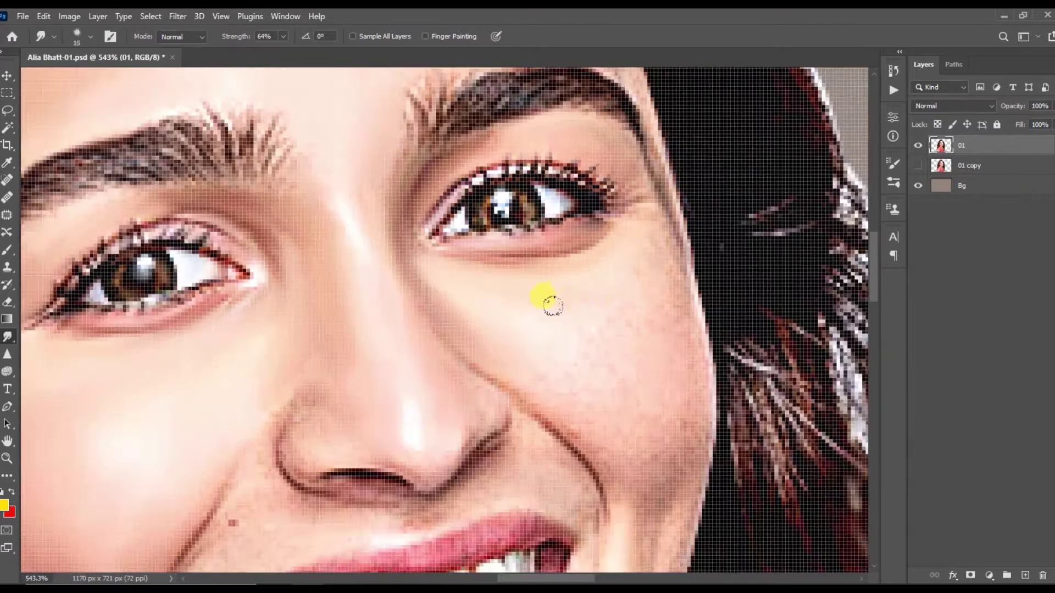
{"action": "scroll", "coordinate": [662, 429], "scroll_direction": "up", "scroll_amount": 2}
{"action": "key", "text": "bracketleft"}
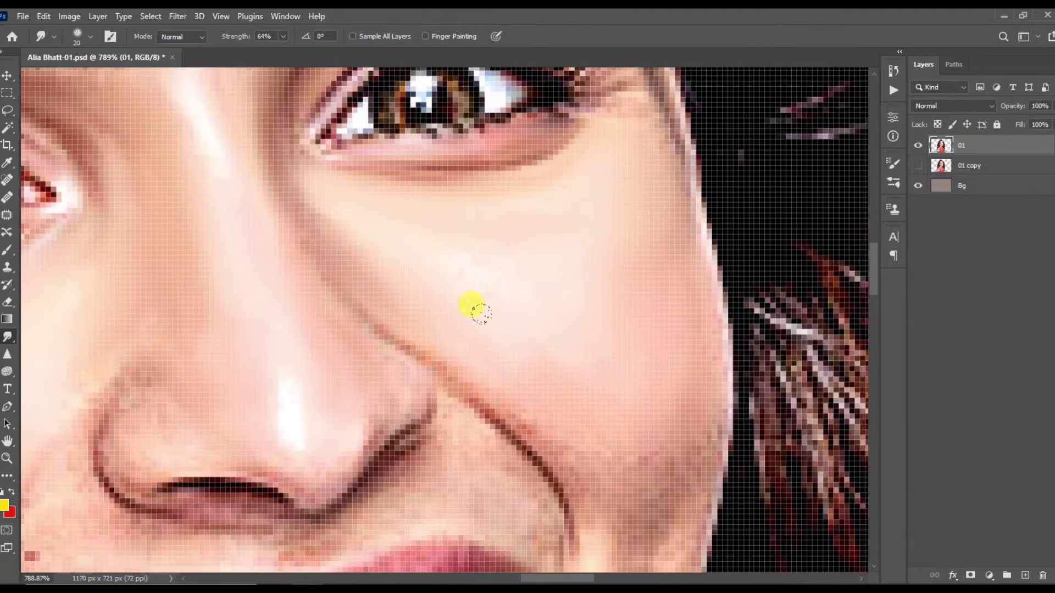
{"action": "scroll", "coordinate": [577, 299], "scroll_direction": "down", "scroll_amount": 1}
{"action": "scroll", "coordinate": [588, 370], "scroll_direction": "down", "scroll_amount": 2}
{"action": "scroll", "coordinate": [585, 370], "scroll_direction": "up", "scroll_amount": 2}
{"action": "key", "text": "bracketleft"}
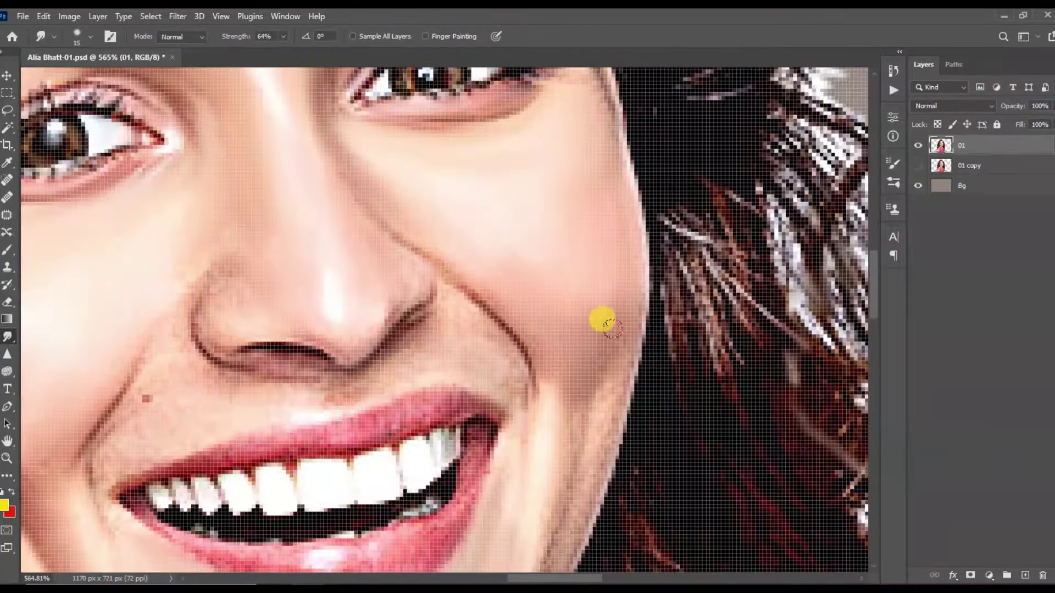
{"action": "scroll", "coordinate": [558, 342], "scroll_direction": "down", "scroll_amount": 2}
{"action": "scroll", "coordinate": [556, 415], "scroll_direction": "up", "scroll_amount": 1}
{"action": "scroll", "coordinate": [604, 385], "scroll_direction": "down", "scroll_amount": 3}
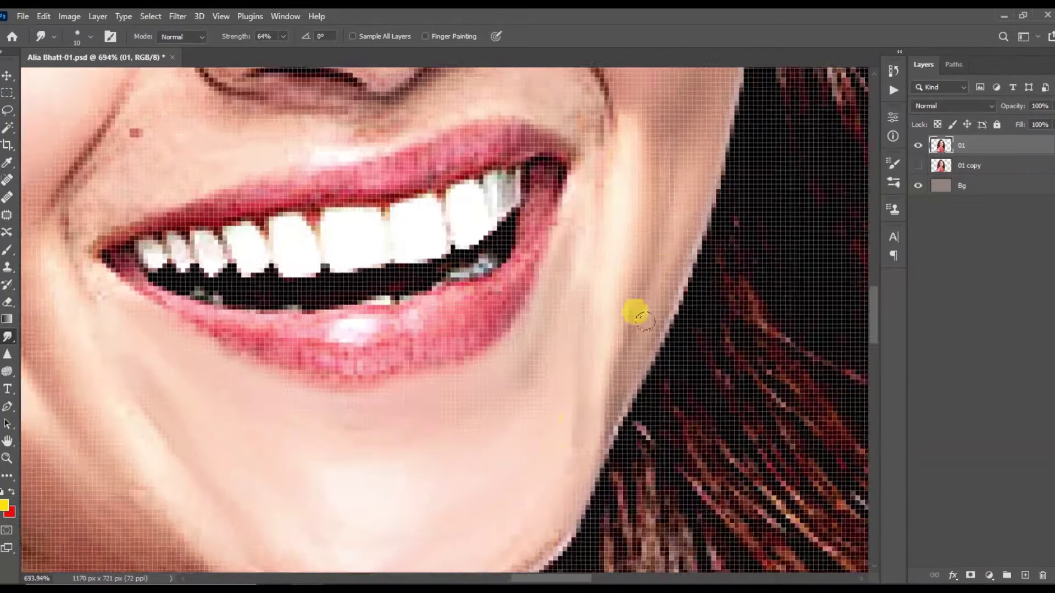
{"action": "scroll", "coordinate": [527, 467], "scroll_direction": "up", "scroll_amount": 1}
{"action": "scroll", "coordinate": [320, 456], "scroll_direction": "down", "scroll_amount": 2}
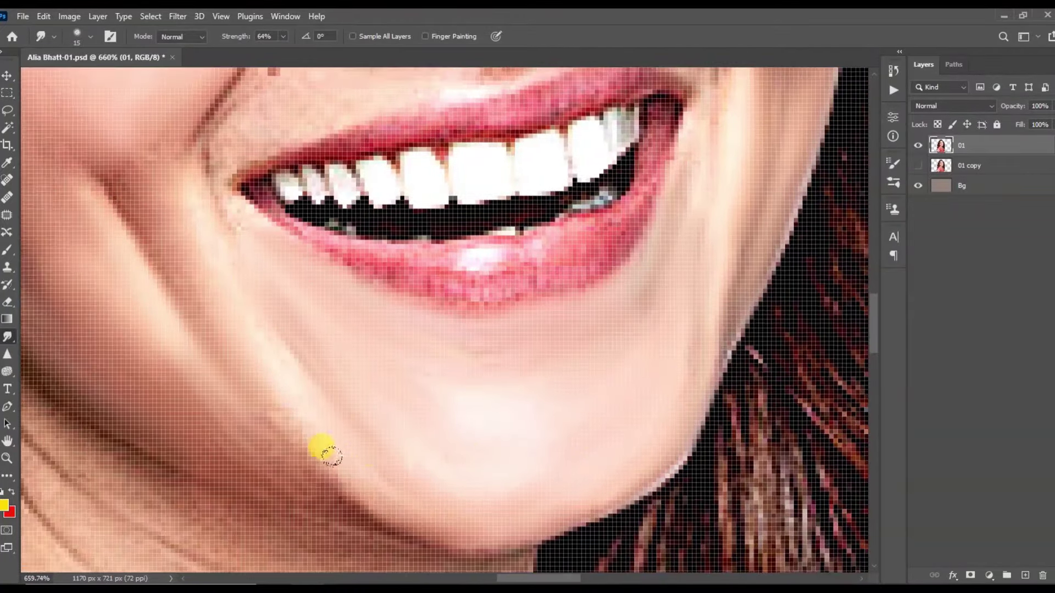
{"action": "scroll", "coordinate": [330, 407], "scroll_direction": "up", "scroll_amount": 1}
{"action": "scroll", "coordinate": [352, 290], "scroll_direction": "up", "scroll_amount": 2}
Smooth the nose-to-mouth creases with a smaller smudge tip.
{"action": "key", "text": "bracketleft"}
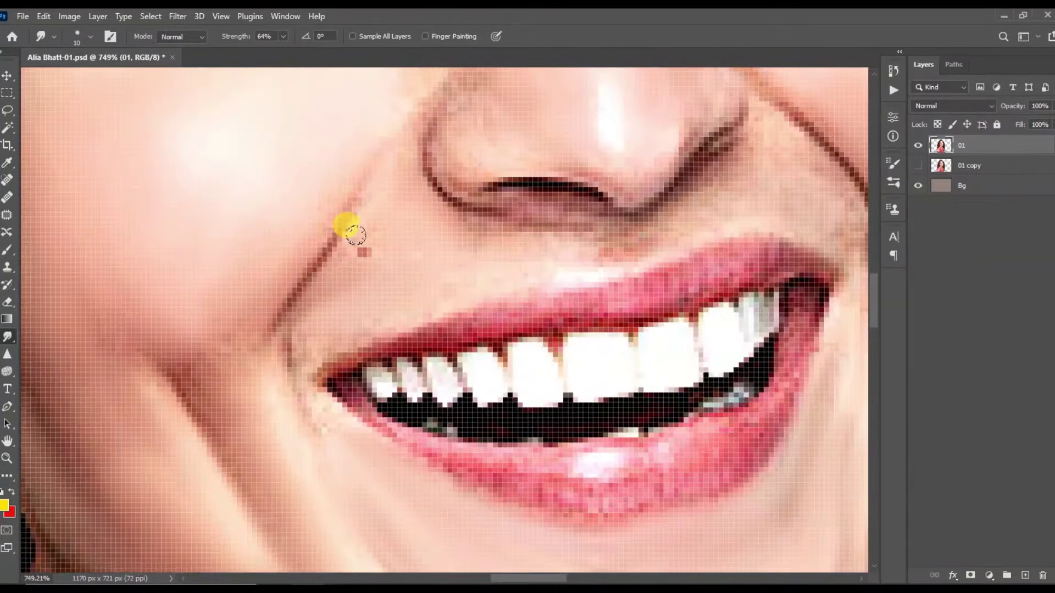
{"action": "scroll", "coordinate": [339, 197], "scroll_direction": "down", "scroll_amount": 1}
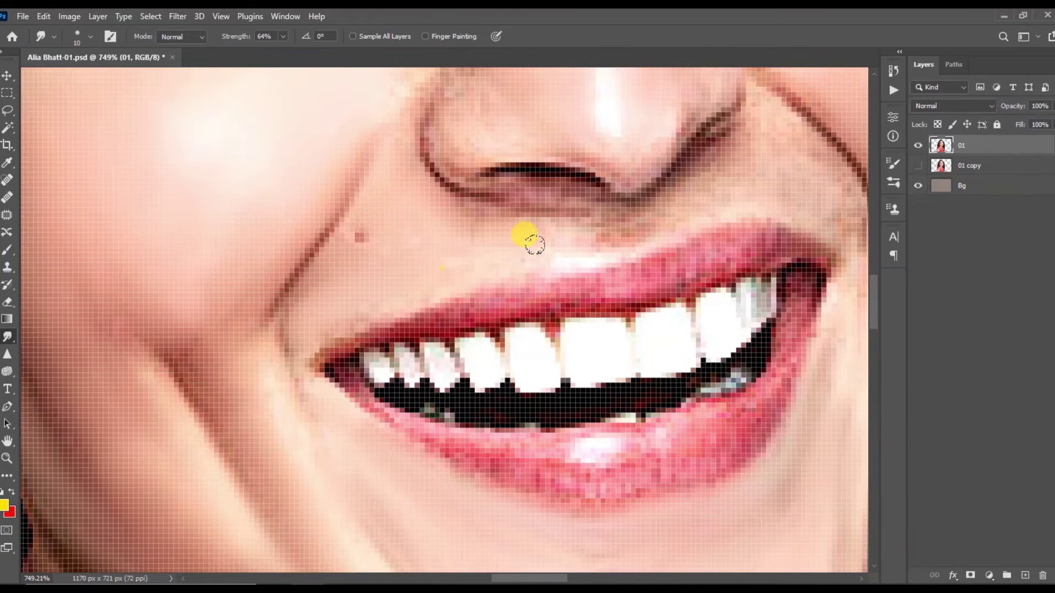
{"action": "scroll", "coordinate": [464, 273], "scroll_direction": "down", "scroll_amount": 2}
{"action": "scroll", "coordinate": [484, 212], "scroll_direction": "up", "scroll_amount": 2}
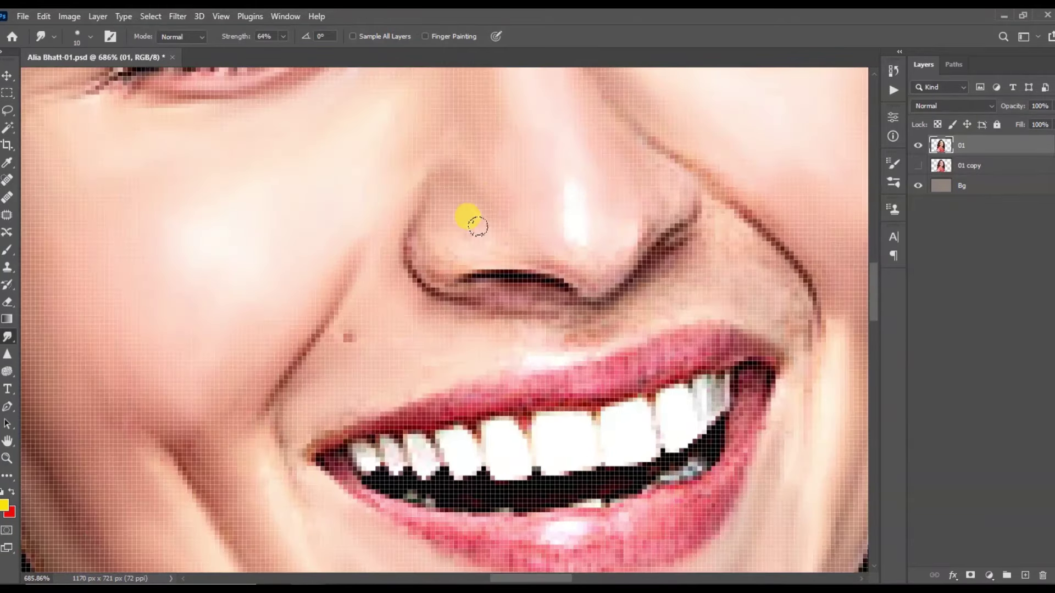
{"action": "scroll", "coordinate": [553, 251], "scroll_direction": "up", "scroll_amount": 2}
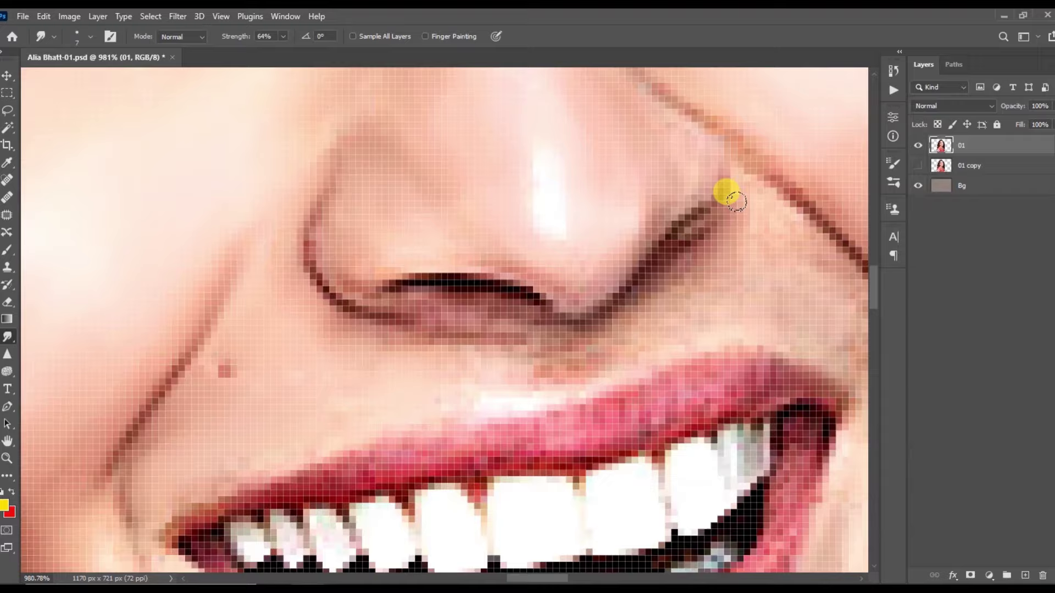
{"action": "scroll", "coordinate": [529, 252], "scroll_direction": "down", "scroll_amount": 2}
{"action": "scroll", "coordinate": [376, 313], "scroll_direction": "up", "scroll_amount": 2}
{"action": "scroll", "coordinate": [640, 258], "scroll_direction": "down", "scroll_amount": 1}
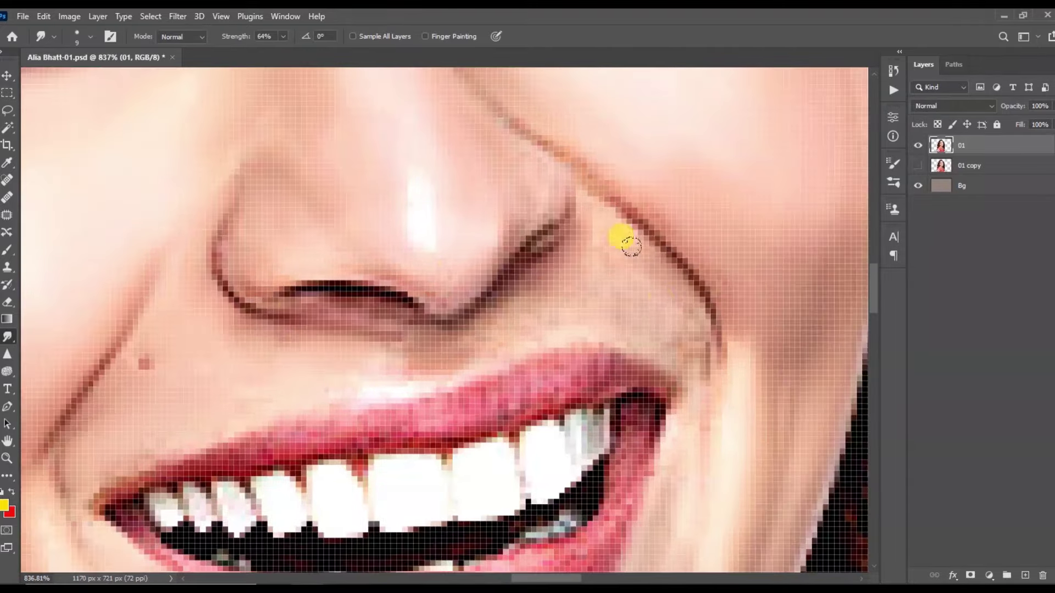
{"action": "scroll", "coordinate": [652, 334], "scroll_direction": "down", "scroll_amount": 3}
{"action": "scroll", "coordinate": [563, 193], "scroll_direction": "up", "scroll_amount": 2}
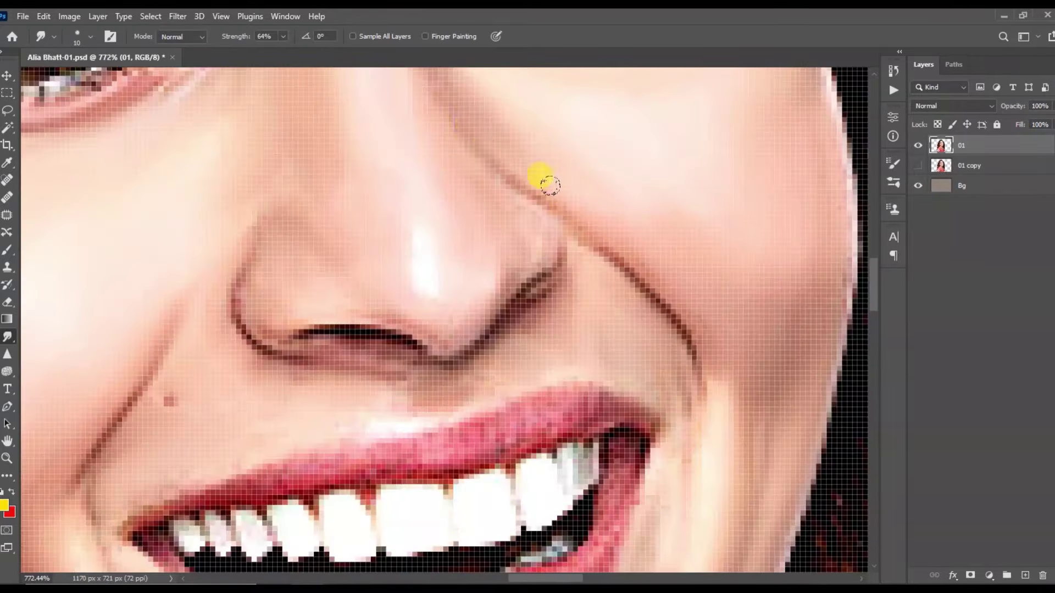
{"action": "scroll", "coordinate": [518, 393], "scroll_direction": "down", "scroll_amount": 2}
{"action": "scroll", "coordinate": [497, 313], "scroll_direction": "up", "scroll_amount": 3}
Smudge the lip edges and teeth smooth with a fine tip.
{"action": "key", "text": "bracketleft"}
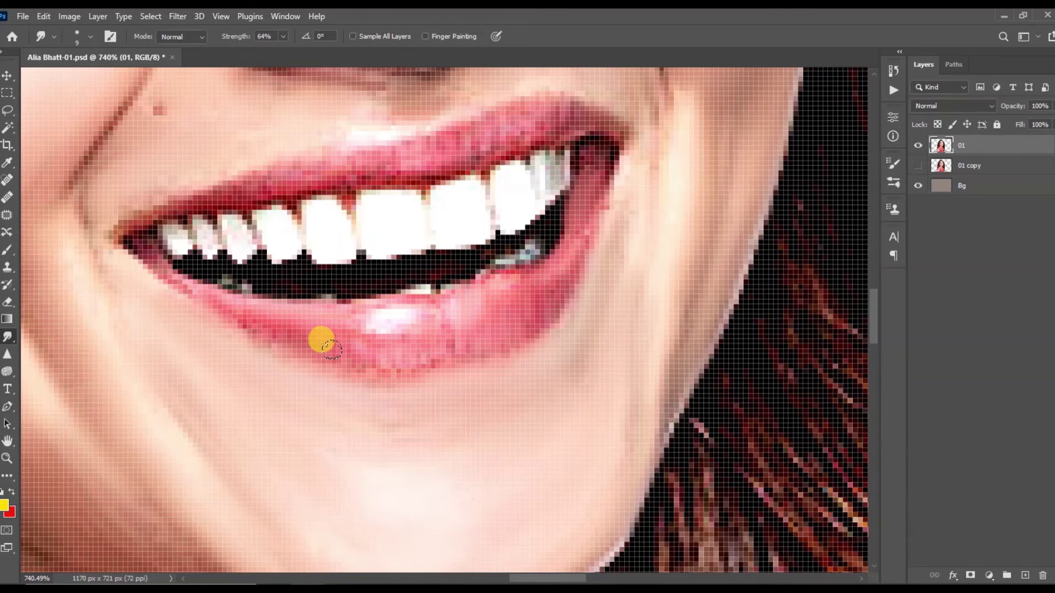
{"action": "scroll", "coordinate": [342, 207], "scroll_direction": "up", "scroll_amount": 1}
{"action": "scroll", "coordinate": [357, 200], "scroll_direction": "up", "scroll_amount": 2}
{"action": "key", "text": "bracketleft"}
{"action": "key", "text": "bracketleft"}
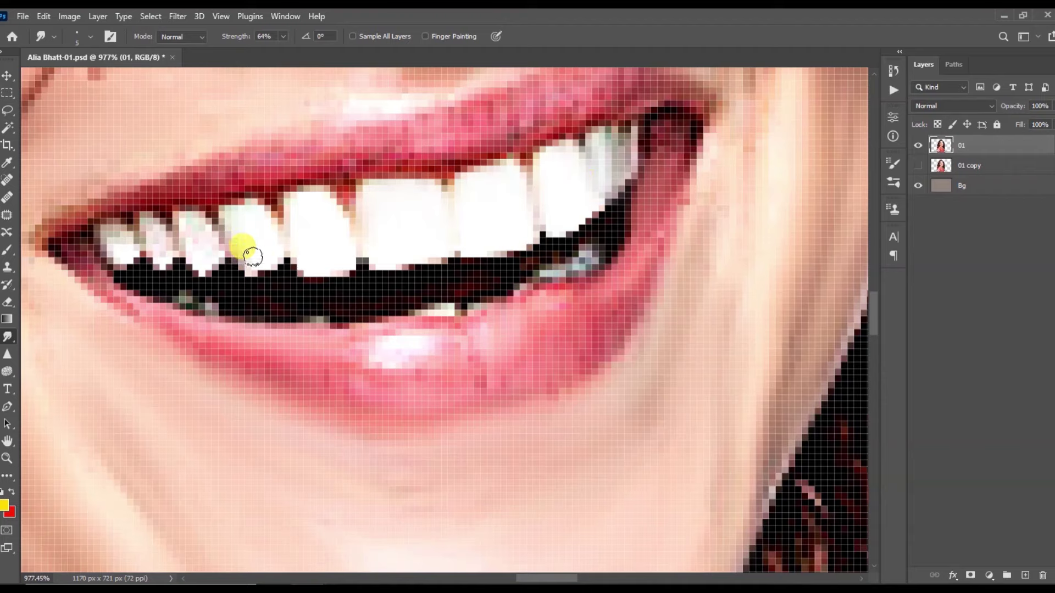
{"action": "scroll", "coordinate": [536, 255], "scroll_direction": "right", "scroll_amount": 2}
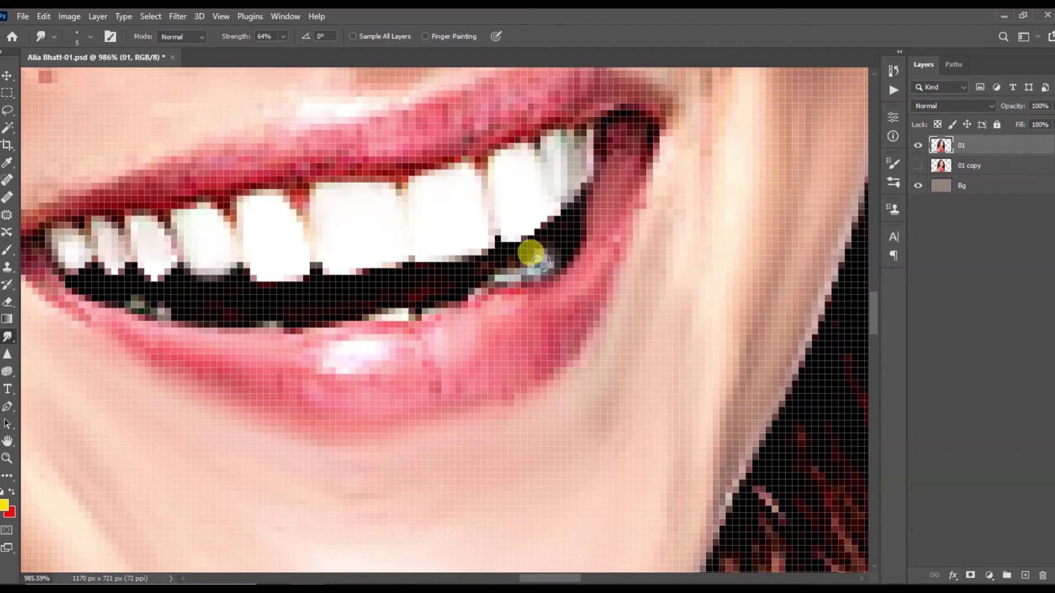
{"action": "scroll", "coordinate": [412, 312], "scroll_direction": "down", "scroll_amount": 3}
{"action": "scroll", "coordinate": [438, 229], "scroll_direction": "up", "scroll_amount": 3}
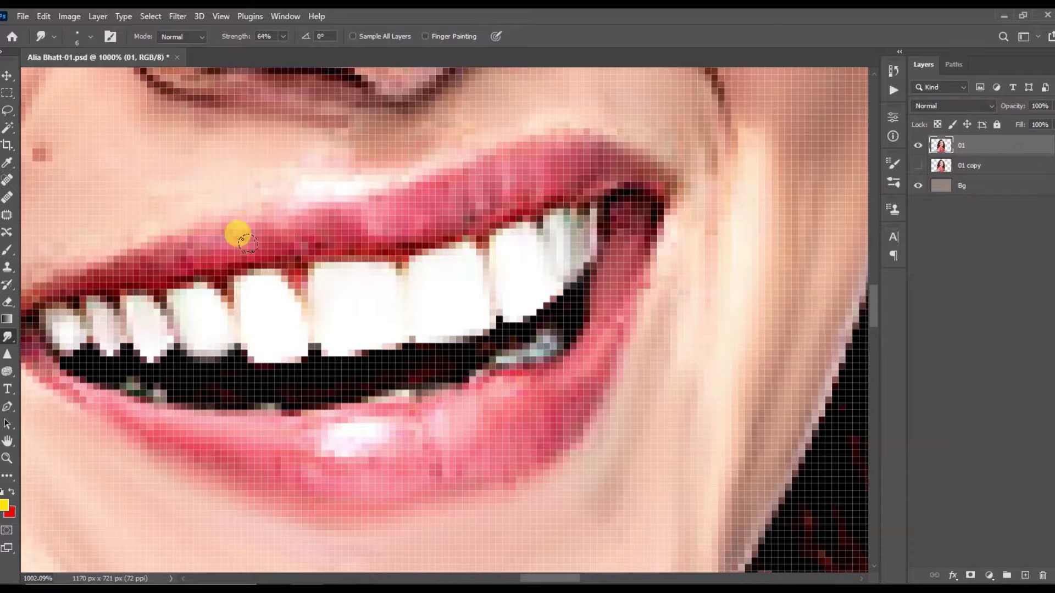
{"action": "scroll", "coordinate": [242, 239], "scroll_direction": "left", "scroll_amount": 4}
{"action": "scroll", "coordinate": [479, 261], "scroll_direction": "down", "scroll_amount": 3}
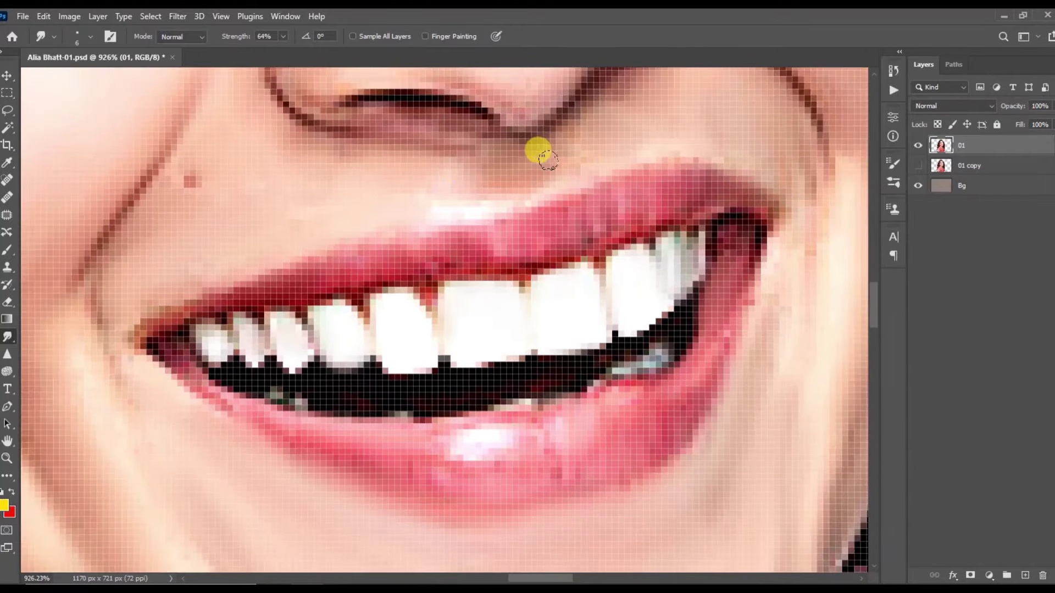
{"action": "scroll", "coordinate": [452, 240], "scroll_direction": "down", "scroll_amount": 2}
{"action": "scroll", "coordinate": [483, 207], "scroll_direction": "up", "scroll_amount": 1}
{"action": "scroll", "coordinate": [282, 337], "scroll_direction": "down", "scroll_amount": 1}
{"action": "scroll", "coordinate": [282, 337], "scroll_direction": "down", "scroll_amount": 1}
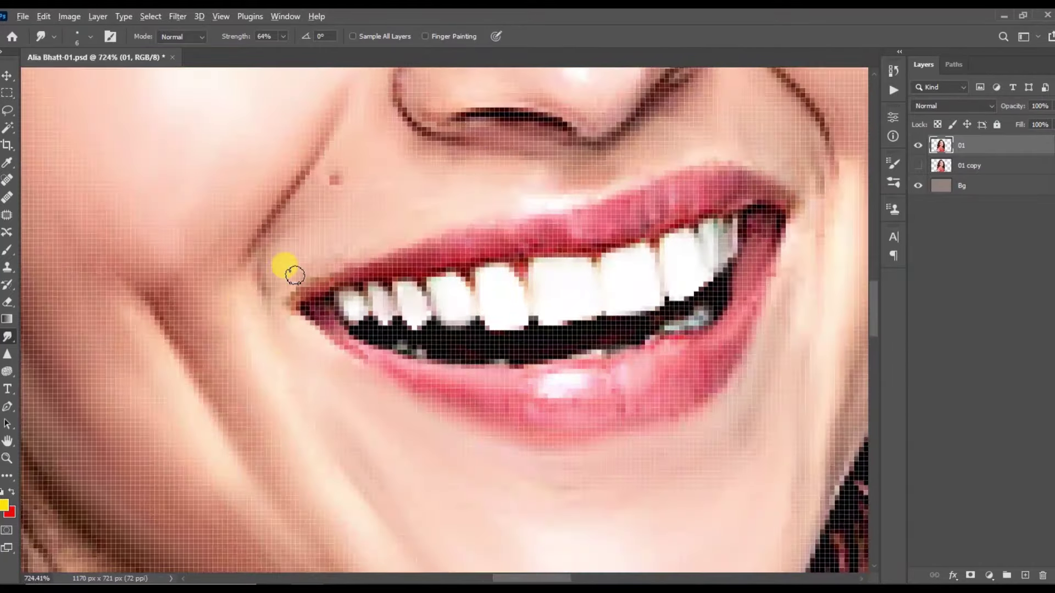
{"action": "scroll", "coordinate": [488, 336], "scroll_direction": "down", "scroll_amount": 3}
{"action": "scroll", "coordinate": [488, 325], "scroll_direction": "up", "scroll_amount": 1}
{"action": "scroll", "coordinate": [426, 406], "scroll_direction": "up", "scroll_amount": 2}
{"action": "scroll", "coordinate": [247, 99], "scroll_direction": "down", "scroll_amount": 1}
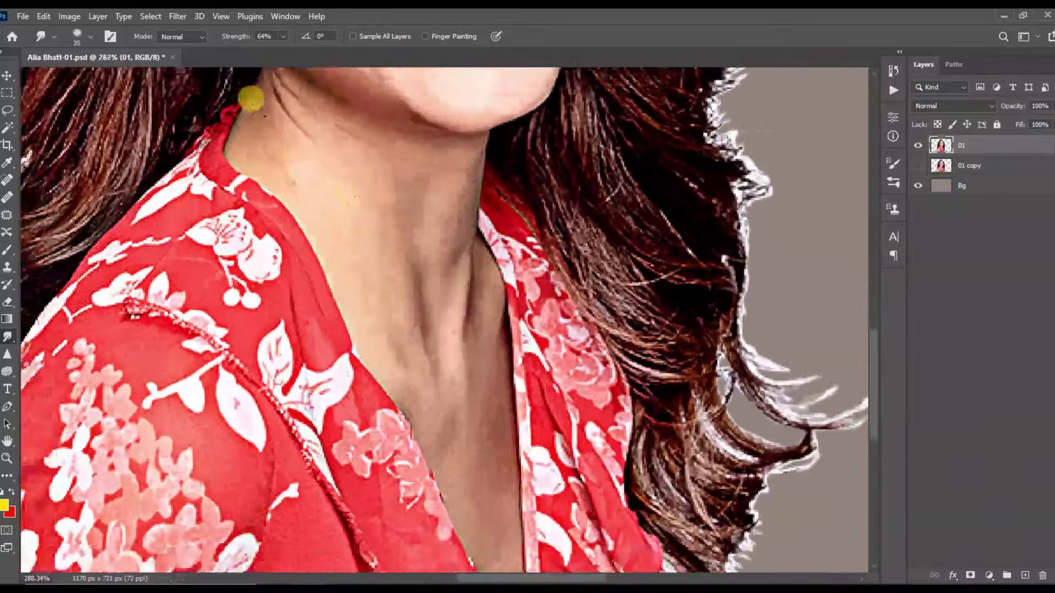
Smudge the skin below the chin with an enlarged Smudge brush tip.
{"action": "scroll", "coordinate": [405, 202], "scroll_direction": "up", "scroll_amount": 2}
{"action": "key", "text": "bracketright"}
{"action": "scroll", "coordinate": [541, 217], "scroll_direction": "up", "scroll_amount": 1}
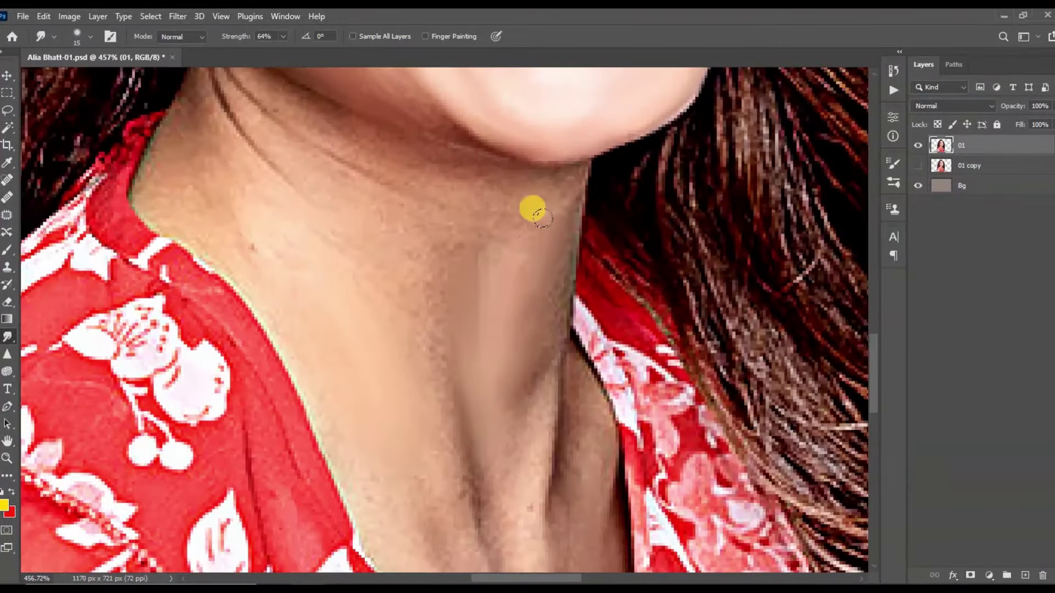
{"action": "left_click_drag", "start_coordinate": [464, 215], "coordinate": [572, 286]}
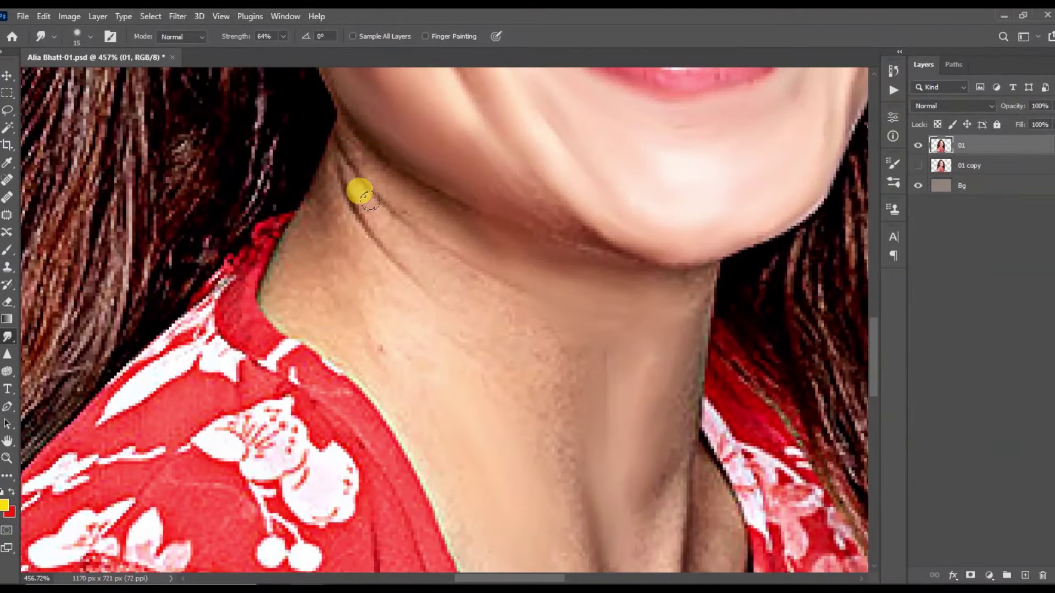
{"action": "scroll", "coordinate": [513, 315], "scroll_direction": "down", "scroll_amount": 1}
{"action": "scroll", "coordinate": [529, 423], "scroll_direction": "up", "scroll_amount": 2}
Blend the neck crease with a smaller tip, then the neck with wider strokes.
{"action": "key", "text": "bracketleft"}
{"action": "scroll", "coordinate": [388, 295], "scroll_direction": "down", "scroll_amount": 2}
{"action": "key", "text": "bracketright"}
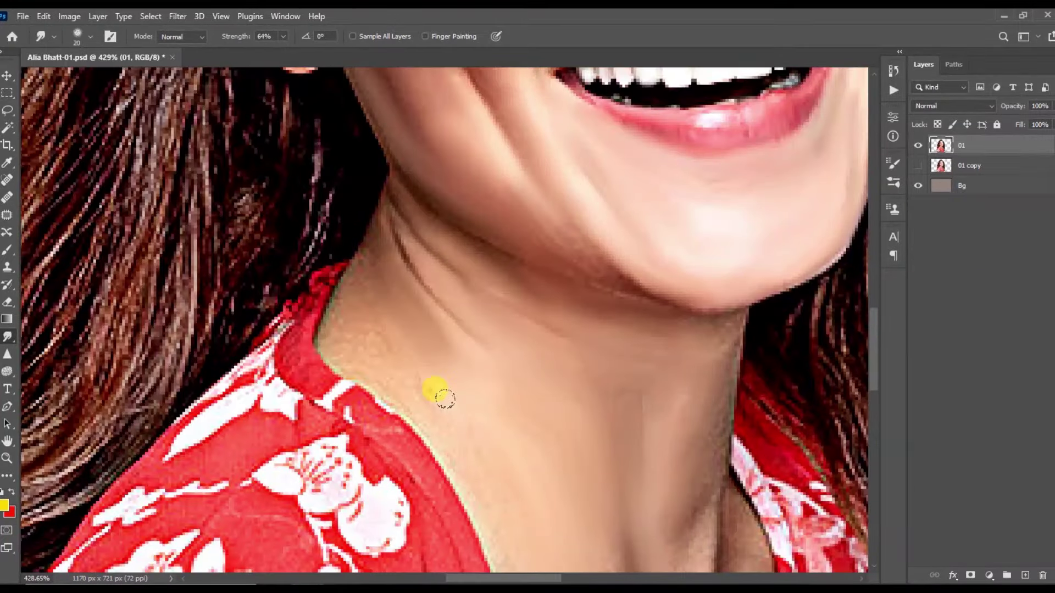
{"action": "scroll", "coordinate": [318, 299], "scroll_direction": "up", "scroll_amount": 1}
{"action": "left_click_drag", "start_coordinate": [386, 353], "coordinate": [384, 283]}
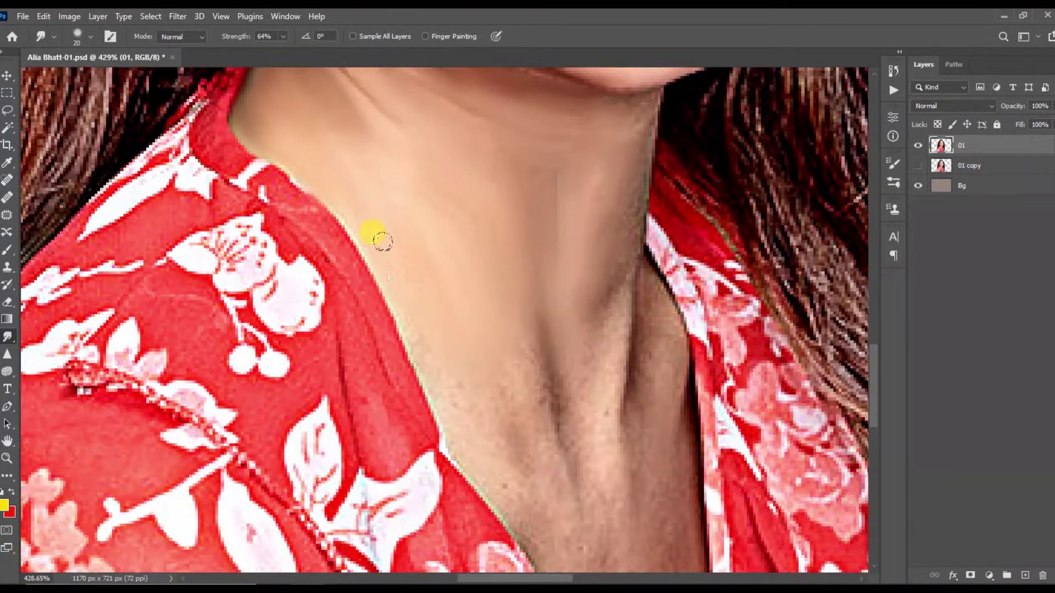
{"action": "left_click_drag", "start_coordinate": [494, 357], "coordinate": [478, 247]}
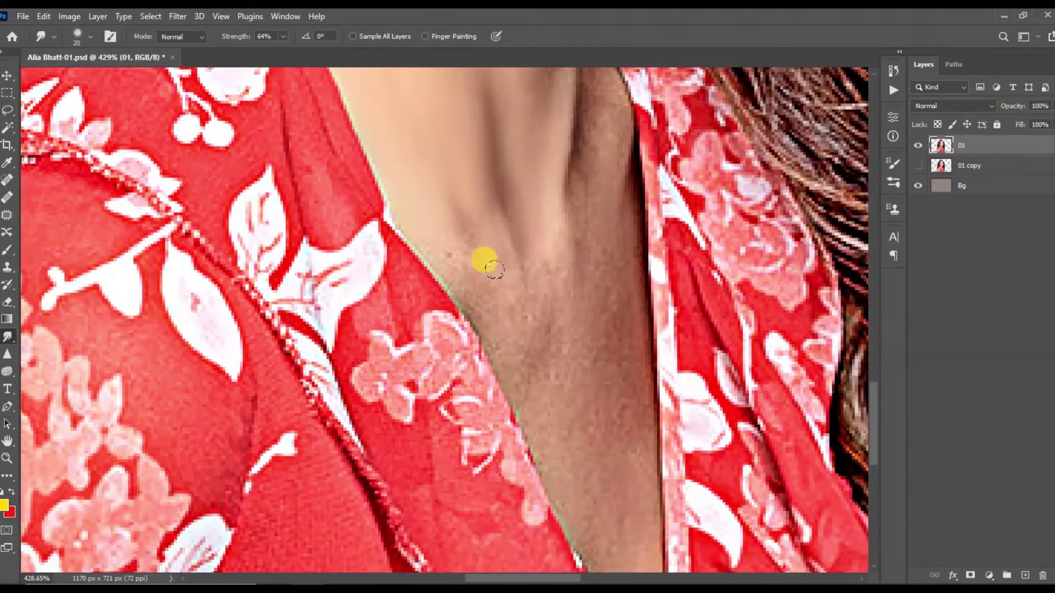
{"action": "scroll", "coordinate": [532, 273], "scroll_direction": "down", "scroll_amount": 2}
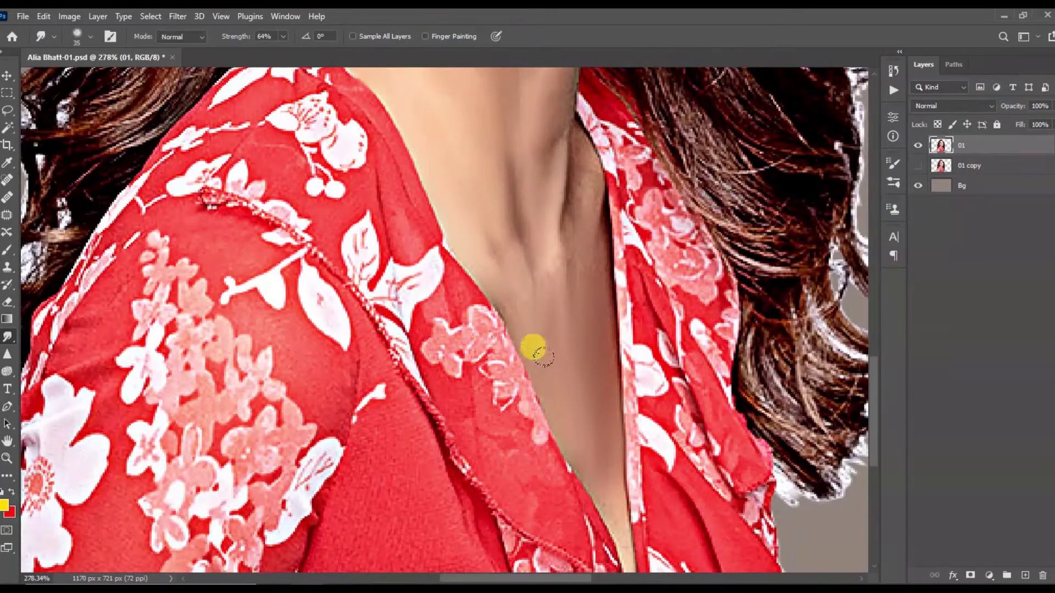
{"action": "scroll", "coordinate": [541, 235], "scroll_direction": "up", "scroll_amount": 2}
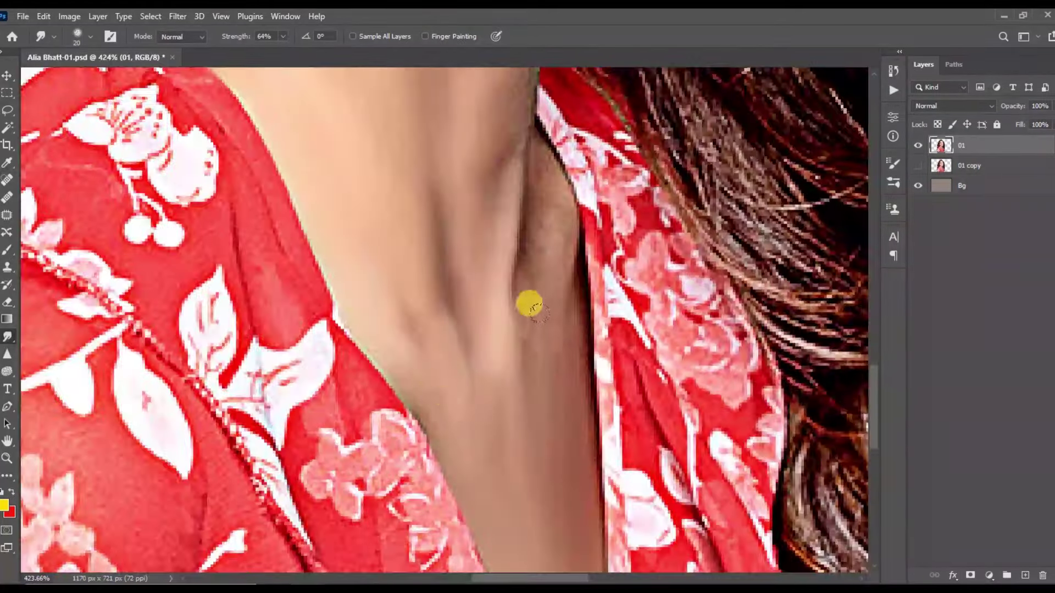
Bring the neck and collar into view, then zoom out to check the face.
{"action": "left_click_drag", "start_coordinate": [532, 301], "coordinate": [547, 365]}
{"action": "scroll", "coordinate": [499, 160], "scroll_direction": "up", "scroll_amount": 3}
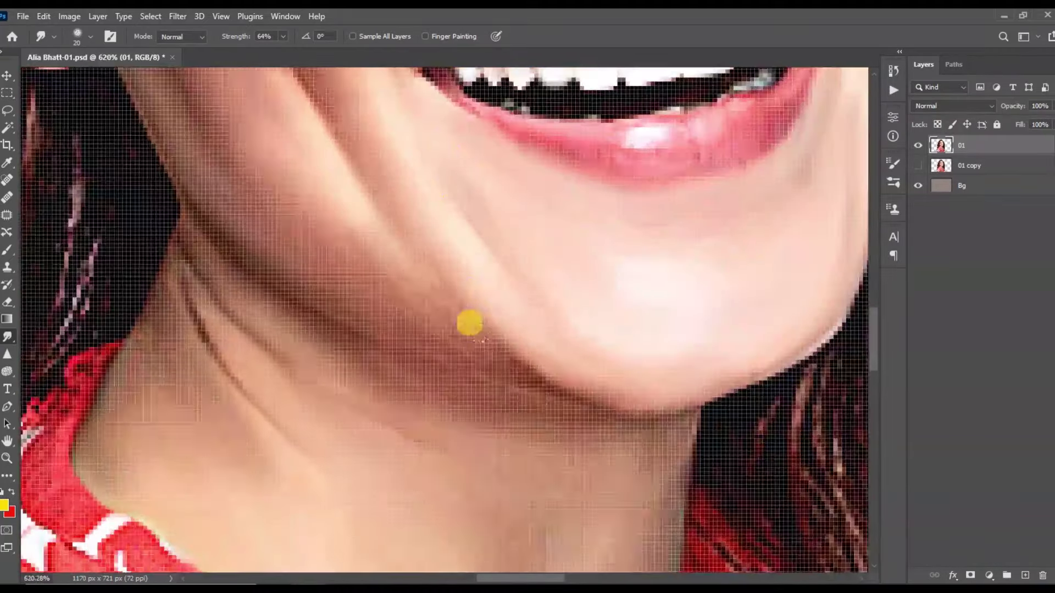
{"action": "scroll", "coordinate": [563, 407], "scroll_direction": "down", "scroll_amount": 3}
{"action": "scroll", "coordinate": [407, 285], "scroll_direction": "up", "scroll_amount": 3}
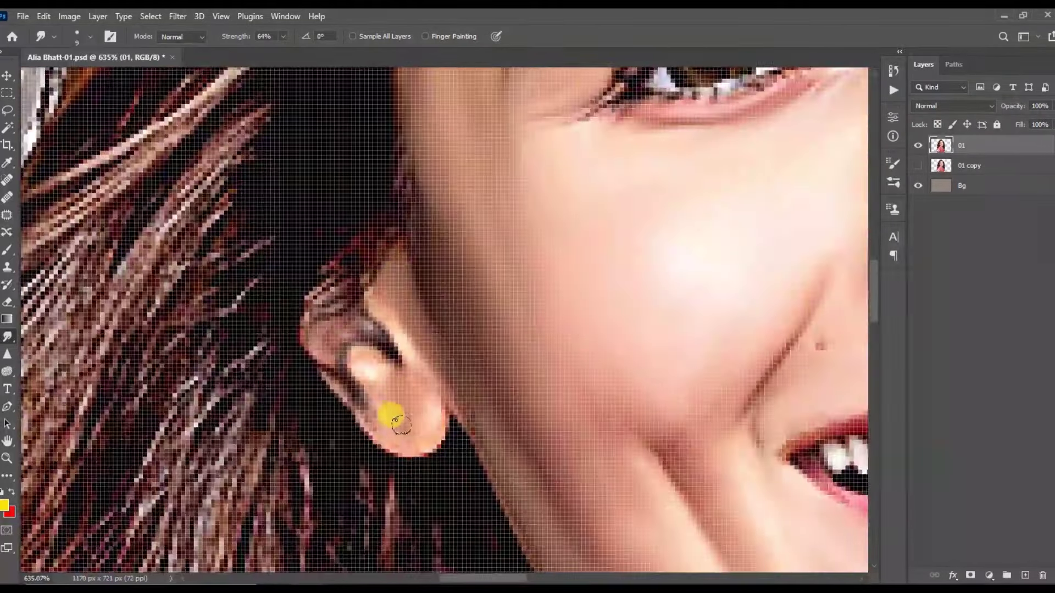
{"action": "scroll", "coordinate": [481, 449], "scroll_direction": "down", "scroll_amount": 5}
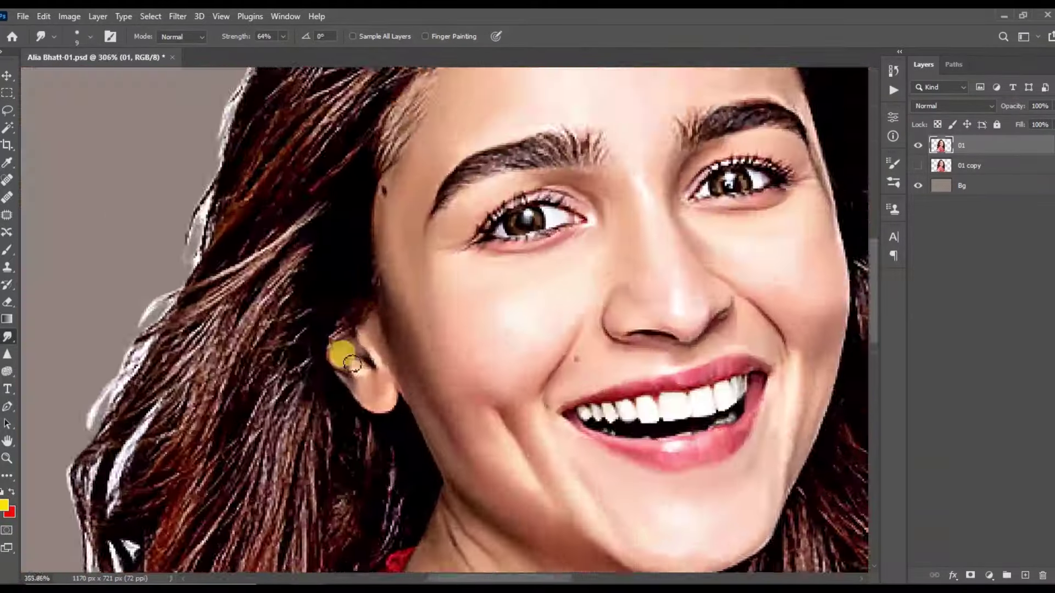
{"action": "scroll", "coordinate": [346, 354], "scroll_direction": "down", "scroll_amount": 5}
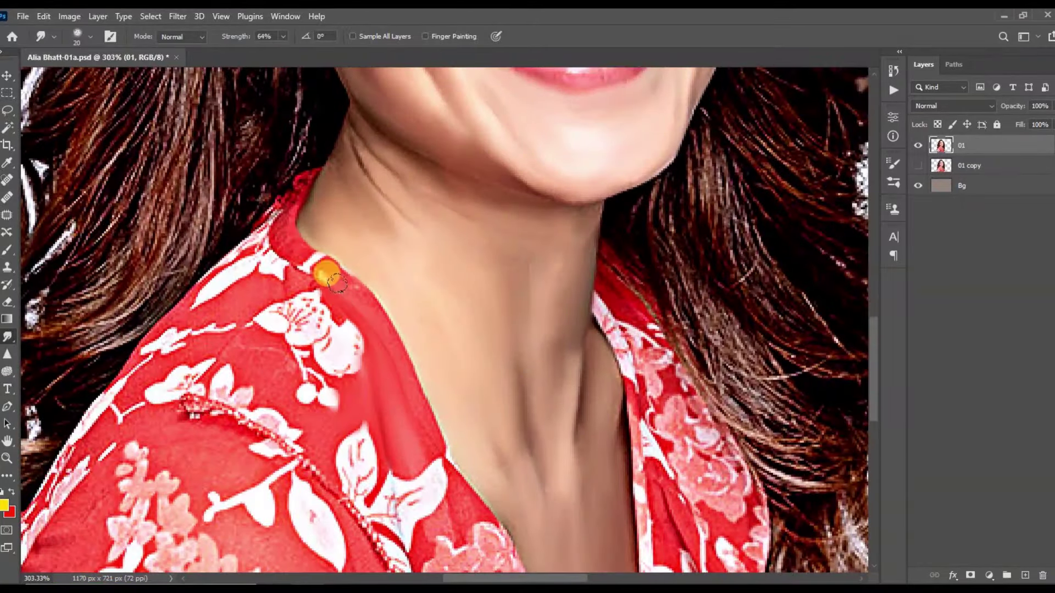
Soften the red dress fabric near the neckline edge.
{"action": "scroll", "coordinate": [336, 283], "scroll_direction": "down", "scroll_amount": 5}
{"action": "scroll", "coordinate": [434, 384], "scroll_direction": "down", "scroll_amount": 2}
{"action": "mouse_move", "coordinate": [448, 420]}
{"action": "left_mouse_down"}
{"action": "mouse_move", "coordinate": [470, 377]}
{"action": "mouse_move", "coordinate": [487, 431]}
{"action": "mouse_move", "coordinate": [446, 442]}
{"action": "left_mouse_up"}
{"action": "scroll", "coordinate": [462, 363], "scroll_direction": "down", "scroll_amount": 3}
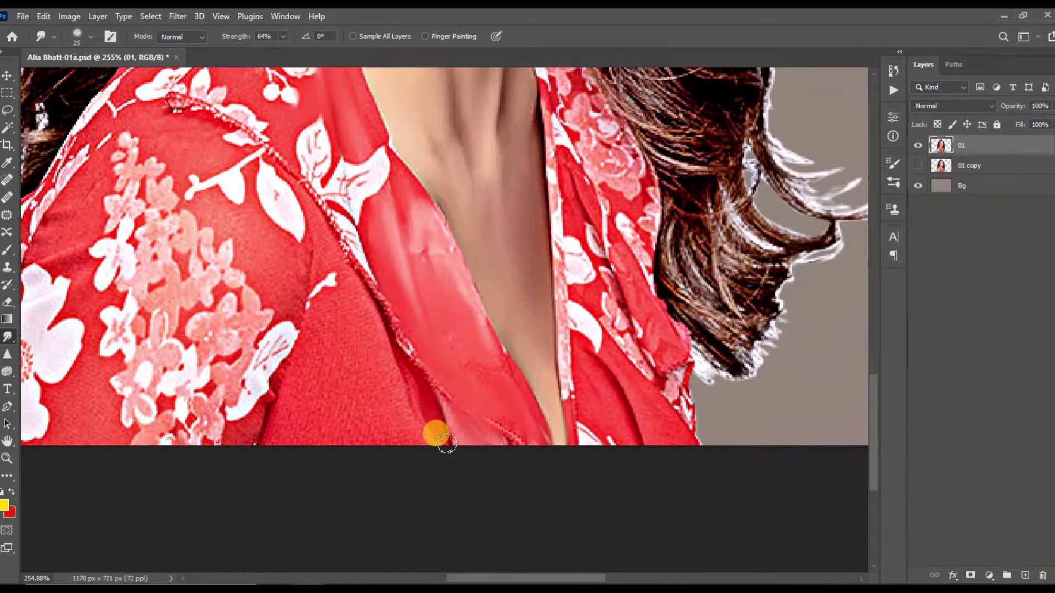
{"action": "scroll", "coordinate": [417, 379], "scroll_direction": "left", "scroll_amount": 2}
{"action": "left_click_drag", "start_coordinate": [346, 313], "coordinate": [307, 267]}
Smear the white petals on the upper sleeve and around the shoulder.
{"action": "scroll", "coordinate": [327, 316], "scroll_direction": "down", "scroll_amount": 1}
{"action": "mouse_move", "coordinate": [212, 306]}
{"action": "left_mouse_down"}
{"action": "mouse_move", "coordinate": [205, 219]}
{"action": "mouse_move", "coordinate": [219, 170]}
{"action": "mouse_move", "coordinate": [291, 222]}
{"action": "mouse_move", "coordinate": [349, 302]}
{"action": "mouse_move", "coordinate": [277, 345]}
{"action": "mouse_move", "coordinate": [254, 385]}
{"action": "mouse_move", "coordinate": [362, 401]}
{"action": "mouse_move", "coordinate": [226, 381]}
{"action": "left_mouse_up"}
{"action": "scroll", "coordinate": [308, 307], "scroll_direction": "up", "scroll_amount": 2}
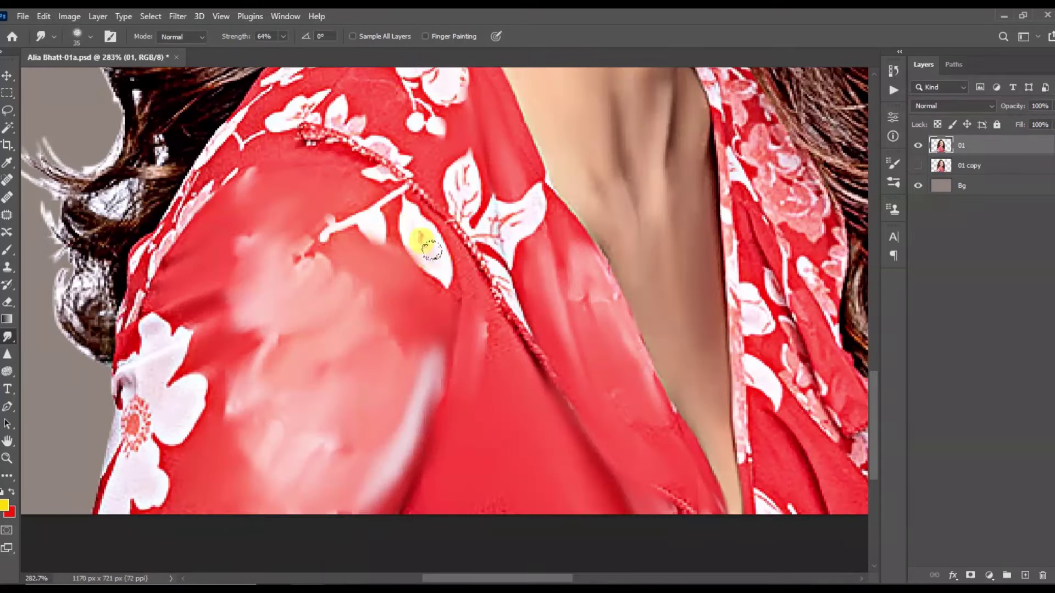
{"action": "mouse_move", "coordinate": [391, 236]}
{"action": "left_mouse_down"}
{"action": "mouse_move", "coordinate": [281, 132]}
{"action": "mouse_move", "coordinate": [138, 269]}
{"action": "left_mouse_up"}
{"action": "scroll", "coordinate": [132, 264], "scroll_direction": "up", "scroll_amount": 3}
{"action": "mouse_move", "coordinate": [349, 228]}
{"action": "left_mouse_down"}
{"action": "mouse_move", "coordinate": [264, 184]}
{"action": "mouse_move", "coordinate": [227, 223]}
{"action": "mouse_move", "coordinate": [335, 211]}
{"action": "mouse_move", "coordinate": [372, 192]}
{"action": "mouse_move", "coordinate": [369, 125]}
{"action": "mouse_move", "coordinate": [349, 243]}
{"action": "mouse_move", "coordinate": [409, 323]}
{"action": "mouse_move", "coordinate": [294, 265]}
{"action": "mouse_move", "coordinate": [341, 216]}
{"action": "left_mouse_up"}
Smudge more of the floral pattern, including the flower on the left shoulder.
{"action": "scroll", "coordinate": [341, 217], "scroll_direction": "down", "scroll_amount": 3}
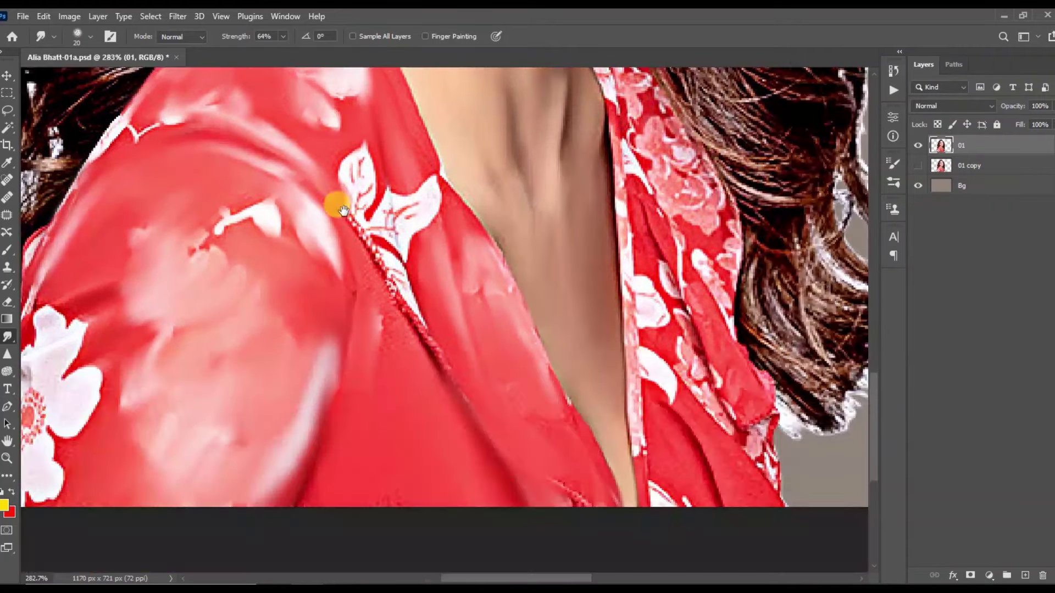
{"action": "mouse_move", "coordinate": [438, 351]}
{"action": "left_mouse_down"}
{"action": "mouse_move", "coordinate": [358, 196]}
{"action": "mouse_move", "coordinate": [400, 207]}
{"action": "mouse_move", "coordinate": [478, 262]}
{"action": "left_mouse_up"}
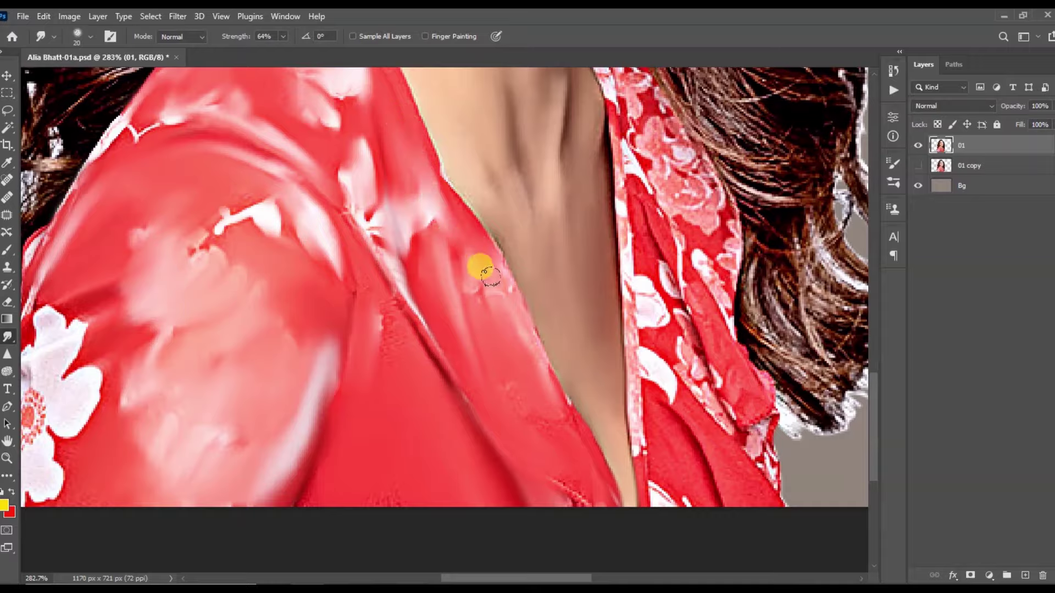
{"action": "scroll", "coordinate": [478, 261], "scroll_direction": "down", "scroll_amount": 1}
{"action": "scroll", "coordinate": [619, 413], "scroll_direction": "left", "scroll_amount": 3}
{"action": "mouse_move", "coordinate": [226, 348]}
{"action": "left_mouse_down"}
{"action": "mouse_move", "coordinate": [169, 311]}
{"action": "mouse_move", "coordinate": [179, 288]}
{"action": "mouse_move", "coordinate": [247, 277]}
{"action": "mouse_move", "coordinate": [165, 306]}
{"action": "left_mouse_up"}
With a smaller brush, smear the collar edge near the neck into soft strokes.
{"action": "key", "text": "bracketleft"}
{"action": "key", "text": "bracketleft"}
{"action": "key", "text": "bracketleft"}
{"action": "scroll", "coordinate": [182, 280], "scroll_direction": "up", "scroll_amount": 2}
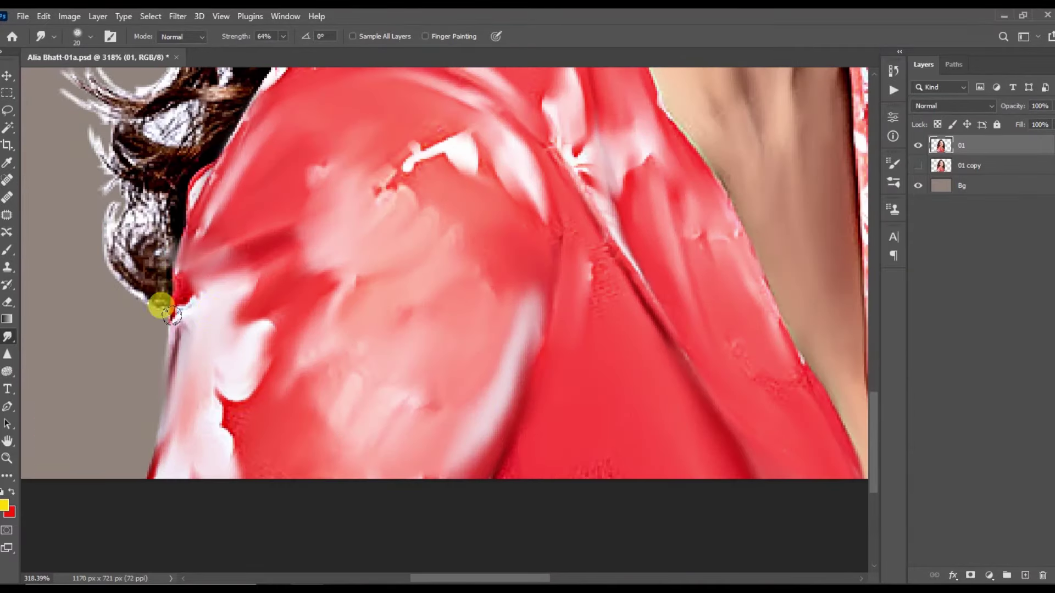
{"action": "scroll", "coordinate": [461, 297], "scroll_direction": "down", "scroll_amount": 1}
{"action": "mouse_move", "coordinate": [753, 434]}
{"action": "left_mouse_down"}
{"action": "mouse_move", "coordinate": [652, 275]}
{"action": "mouse_move", "coordinate": [591, 416]}
{"action": "mouse_move", "coordinate": [572, 371]}
{"action": "mouse_move", "coordinate": [641, 483]}
{"action": "left_mouse_up"}
{"action": "scroll", "coordinate": [558, 302], "scroll_direction": "down", "scroll_amount": 3}
{"action": "left_click_drag", "start_coordinate": [559, 302], "coordinate": [610, 495]}
{"action": "scroll", "coordinate": [609, 404], "scroll_direction": "up", "scroll_amount": 3}
{"action": "mouse_move", "coordinate": [608, 405]}
{"action": "left_mouse_down"}
{"action": "mouse_move", "coordinate": [534, 335]}
{"action": "mouse_move", "coordinate": [506, 324]}
{"action": "mouse_move", "coordinate": [584, 438]}
{"action": "mouse_move", "coordinate": [612, 502]}
{"action": "left_mouse_up"}
{"action": "scroll", "coordinate": [503, 319], "scroll_direction": "up", "scroll_amount": 3}
{"action": "scroll", "coordinate": [584, 438], "scroll_direction": "down", "scroll_amount": 3}
{"action": "scroll", "coordinate": [554, 426], "scroll_direction": "down", "scroll_amount": 3}
{"action": "scroll", "coordinate": [423, 255], "scroll_direction": "up", "scroll_amount": 2}
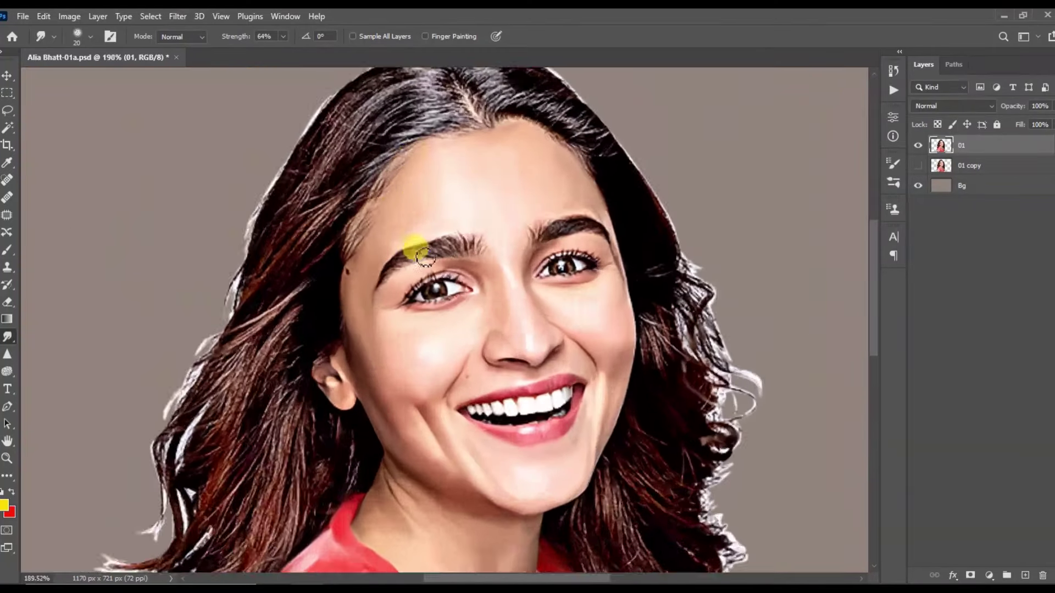
Give the Smudge tool a textured sampled bristle tip and 88% Strength.
{"action": "scroll", "coordinate": [423, 255], "scroll_direction": "up", "scroll_amount": 1}
{"action": "left_click", "coordinate": [106, 40]}
{"action": "left_click", "coordinate": [705, 157]}
{"action": "scroll", "coordinate": [777, 291], "scroll_direction": "down", "scroll_amount": 3}
{"action": "left_click", "coordinate": [696, 358]}
{"action": "left_click", "coordinate": [855, 160]}
{"action": "left_click", "coordinate": [283, 36]}
{"action": "left_click_drag", "start_coordinate": [246, 53], "coordinate": [271, 53]}
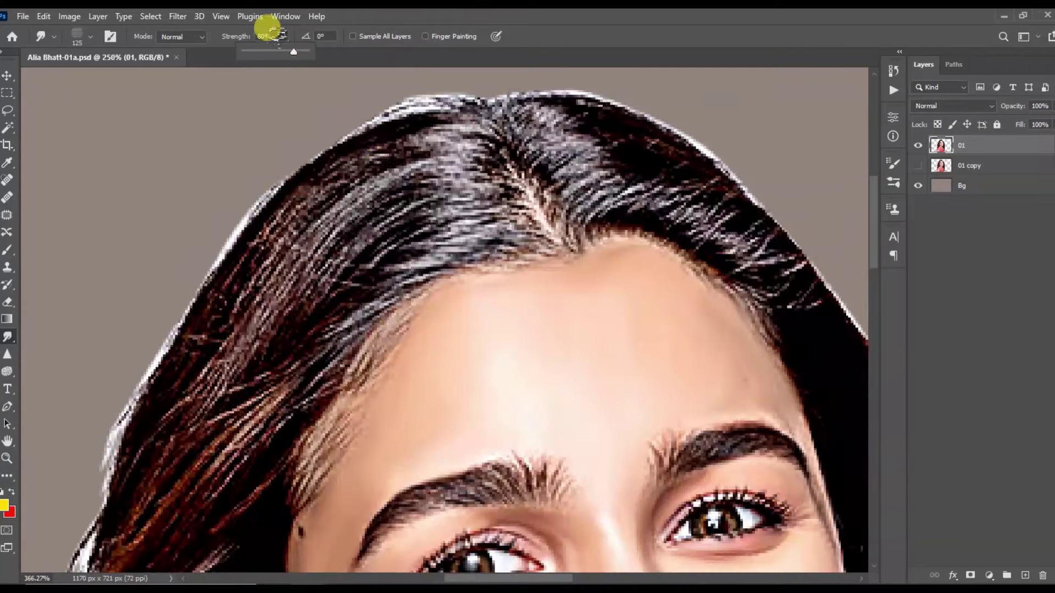
Smear the hair strands toward the part line and on the right side.
{"action": "scroll", "coordinate": [436, 189], "scroll_direction": "up", "scroll_amount": 3}
{"action": "mouse_move", "coordinate": [268, 241]}
{"action": "left_mouse_down"}
{"action": "mouse_move", "coordinate": [516, 236]}
{"action": "mouse_move", "coordinate": [497, 188]}
{"action": "mouse_move", "coordinate": [415, 122]}
{"action": "mouse_move", "coordinate": [499, 137]}
{"action": "mouse_move", "coordinate": [322, 165]}
{"action": "mouse_move", "coordinate": [344, 118]}
{"action": "mouse_move", "coordinate": [391, 223]}
{"action": "mouse_move", "coordinate": [499, 247]}
{"action": "mouse_move", "coordinate": [529, 238]}
{"action": "mouse_move", "coordinate": [485, 141]}
{"action": "mouse_move", "coordinate": [576, 207]}
{"action": "left_mouse_up"}
{"action": "key", "text": "bracketleft"}
{"action": "key", "text": "8"}
{"action": "key", "text": "8"}
{"action": "key", "text": "bracketright"}
{"action": "key", "text": "bracketleft"}
{"action": "scroll", "coordinate": [440, 154], "scroll_direction": "up", "scroll_amount": 3}
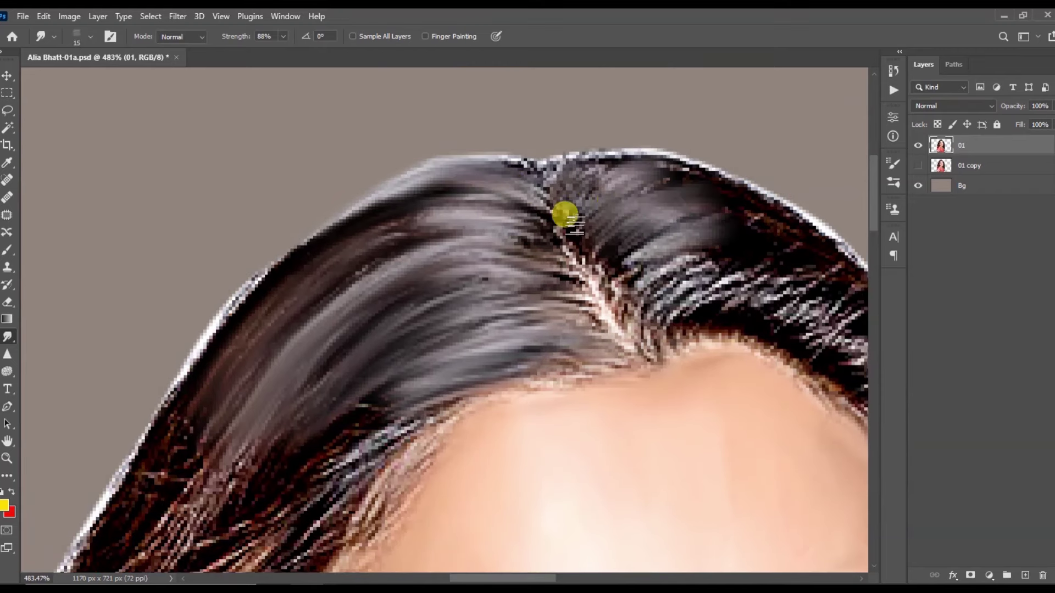
{"action": "scroll", "coordinate": [571, 182], "scroll_direction": "down", "scroll_amount": 3}
{"action": "scroll", "coordinate": [571, 181], "scroll_direction": "right", "scroll_amount": 5}
{"action": "mouse_move", "coordinate": [467, 220]}
{"action": "left_mouse_down"}
{"action": "mouse_move", "coordinate": [614, 191]}
{"action": "mouse_move", "coordinate": [709, 242]}
{"action": "mouse_move", "coordinate": [610, 219]}
{"action": "left_mouse_up"}
Smear the hair near the forehead hairline and the strands beside the face.
{"action": "scroll", "coordinate": [661, 243], "scroll_direction": "down", "scroll_amount": 3, "text": "alt"}
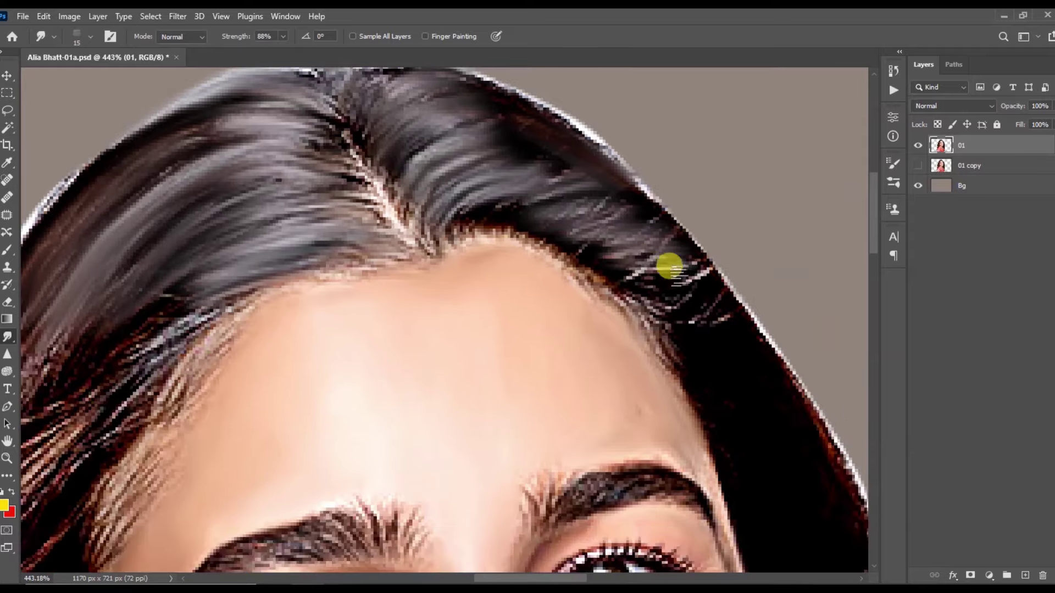
{"action": "scroll", "coordinate": [669, 313], "scroll_direction": "down", "scroll_amount": 3}
{"action": "scroll", "coordinate": [649, 365], "scroll_direction": "up", "scroll_amount": 2, "text": "alt"}
{"action": "scroll", "coordinate": [552, 168], "scroll_direction": "down", "scroll_amount": 3, "text": "alt"}
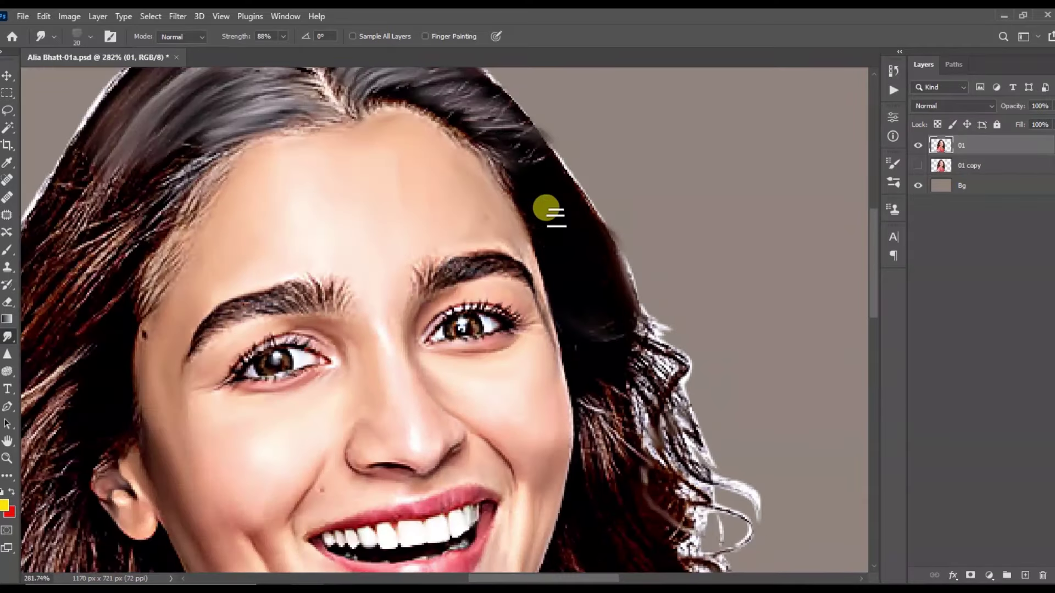
{"action": "scroll", "coordinate": [259, 219], "scroll_direction": "up", "scroll_amount": 3, "text": "alt"}
{"action": "key", "text": "bracketright"}
{"action": "mouse_move", "coordinate": [259, 219]}
{"action": "left_mouse_down"}
{"action": "mouse_move", "coordinate": [341, 141]}
{"action": "mouse_move", "coordinate": [287, 313]}
{"action": "mouse_move", "coordinate": [227, 291]}
{"action": "left_mouse_up"}
{"action": "key", "text": "bracketleft"}
{"action": "key", "text": "bracketright"}
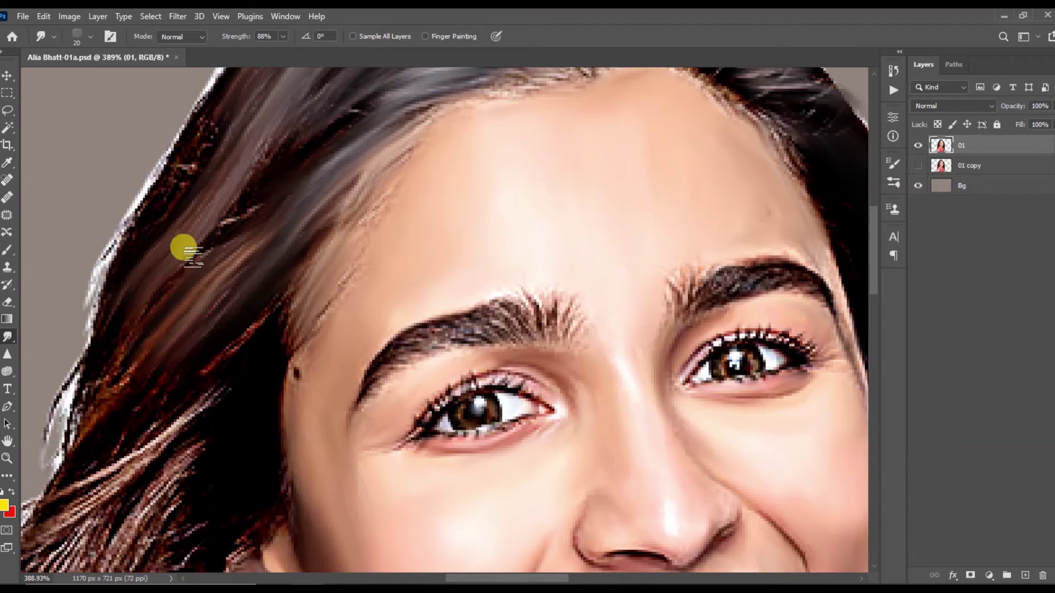
{"action": "scroll", "coordinate": [240, 179], "scroll_direction": "down", "scroll_amount": 2, "text": "alt"}
{"action": "scroll", "coordinate": [193, 259], "scroll_direction": "up", "scroll_amount": 1, "text": "alt"}
{"action": "scroll", "coordinate": [198, 220], "scroll_direction": "down", "scroll_amount": 3}
{"action": "left_click_drag", "start_coordinate": [198, 219], "coordinate": [370, 165]}
Smooth the loose hair strands on the left with a larger brush.
{"action": "key", "text": "bracketright"}
{"action": "key", "text": "bracketright"}
{"action": "key", "text": "bracketright"}
{"action": "scroll", "coordinate": [278, 252], "scroll_direction": "down", "scroll_amount": 1, "text": "alt"}
{"action": "scroll", "coordinate": [246, 360], "scroll_direction": "down", "scroll_amount": 2}
{"action": "scroll", "coordinate": [247, 360], "scroll_direction": "down", "scroll_amount": 1}
{"action": "mouse_move", "coordinate": [193, 365]}
{"action": "left_mouse_down"}
{"action": "mouse_move", "coordinate": [212, 341]}
{"action": "mouse_move", "coordinate": [219, 377]}
{"action": "mouse_move", "coordinate": [355, 247]}
{"action": "mouse_move", "coordinate": [299, 368]}
{"action": "mouse_move", "coordinate": [222, 358]}
{"action": "mouse_move", "coordinate": [266, 346]}
{"action": "mouse_move", "coordinate": [287, 354]}
{"action": "mouse_move", "coordinate": [200, 260]}
{"action": "mouse_move", "coordinate": [137, 359]}
{"action": "mouse_move", "coordinate": [135, 422]}
{"action": "left_mouse_up"}
{"action": "key", "text": "bracketleft"}
{"action": "scroll", "coordinate": [365, 273], "scroll_direction": "down", "scroll_amount": 2}
{"action": "scroll", "coordinate": [266, 346], "scroll_direction": "down", "scroll_amount": 1}
{"action": "scroll", "coordinate": [201, 259], "scroll_direction": "down", "scroll_amount": 1}
{"action": "scroll", "coordinate": [252, 219], "scroll_direction": "down", "scroll_amount": 3}
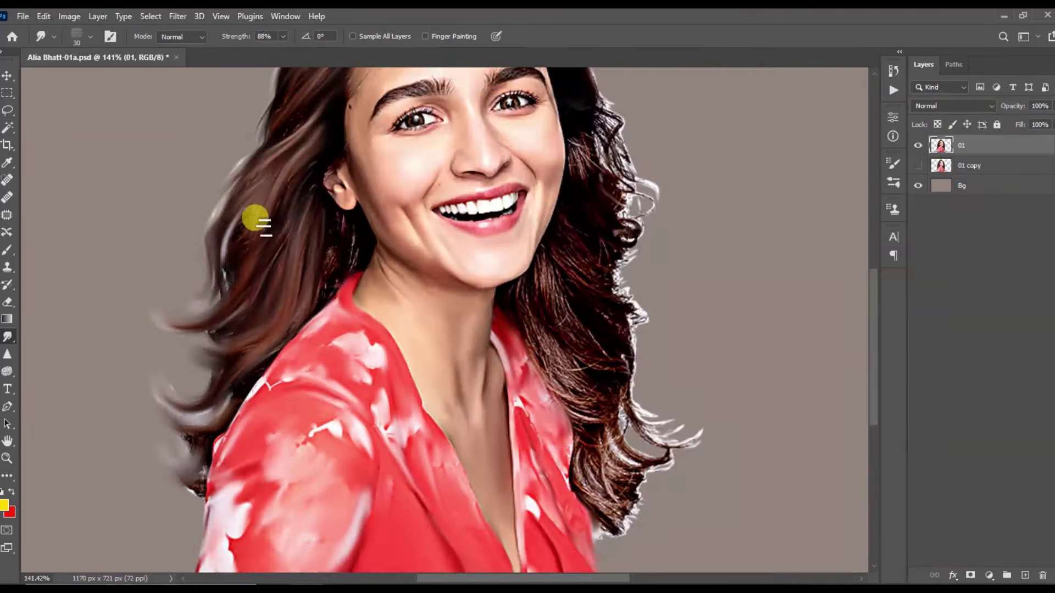
{"action": "scroll", "coordinate": [565, 176], "scroll_direction": "up", "scroll_amount": 2}
{"action": "scroll", "coordinate": [464, 116], "scroll_direction": "up", "scroll_amount": 2}
Blend the right-side hair strands and curls into flowing strands.
{"action": "mouse_move", "coordinate": [463, 115]}
{"action": "left_mouse_down"}
{"action": "mouse_move", "coordinate": [445, 277]}
{"action": "mouse_move", "coordinate": [470, 235]}
{"action": "left_mouse_up"}
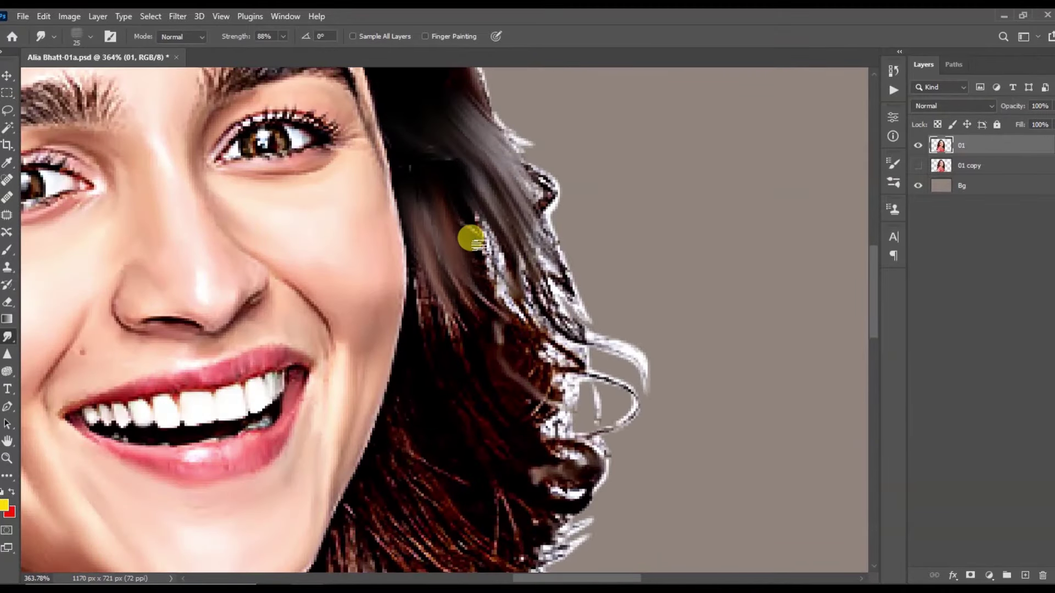
{"action": "scroll", "coordinate": [497, 193], "scroll_direction": "down", "scroll_amount": 1}
{"action": "left_click_drag", "start_coordinate": [496, 193], "coordinate": [419, 280]}
{"action": "scroll", "coordinate": [419, 281], "scroll_direction": "down", "scroll_amount": 2}
{"action": "key", "text": "bracketleft"}
{"action": "mouse_move", "coordinate": [487, 339]}
{"action": "left_mouse_down"}
{"action": "mouse_move", "coordinate": [509, 299]}
{"action": "mouse_move", "coordinate": [568, 254]}
{"action": "mouse_move", "coordinate": [605, 285]}
{"action": "mouse_move", "coordinate": [489, 237]}
{"action": "left_mouse_up"}
{"action": "scroll", "coordinate": [489, 237], "scroll_direction": "down", "scroll_amount": 2}
{"action": "key", "text": "bracketright"}
{"action": "mouse_move", "coordinate": [483, 349]}
{"action": "left_mouse_down"}
{"action": "mouse_move", "coordinate": [426, 410]}
{"action": "mouse_move", "coordinate": [542, 344]}
{"action": "mouse_move", "coordinate": [522, 441]}
{"action": "mouse_move", "coordinate": [509, 438]}
{"action": "left_mouse_up"}
Pull the lower hair strands out into soft streaks toward the background.
{"action": "scroll", "coordinate": [522, 441], "scroll_direction": "down", "scroll_amount": 3}
{"action": "scroll", "coordinate": [434, 292], "scroll_direction": "down", "scroll_amount": 2}
{"action": "mouse_move", "coordinate": [434, 291]}
{"action": "left_mouse_down"}
{"action": "mouse_move", "coordinate": [365, 358]}
{"action": "mouse_move", "coordinate": [379, 389]}
{"action": "mouse_move", "coordinate": [538, 478]}
{"action": "left_mouse_up"}
{"action": "scroll", "coordinate": [438, 360], "scroll_direction": "down", "scroll_amount": 4}
{"action": "mouse_move", "coordinate": [438, 359]}
{"action": "left_mouse_down"}
{"action": "mouse_move", "coordinate": [483, 381]}
{"action": "mouse_move", "coordinate": [632, 407]}
{"action": "mouse_move", "coordinate": [526, 327]}
{"action": "left_mouse_up"}
{"action": "scroll", "coordinate": [571, 457], "scroll_direction": "down", "scroll_amount": 2}
{"action": "mouse_move", "coordinate": [518, 393]}
{"action": "left_mouse_down"}
{"action": "mouse_move", "coordinate": [403, 329]}
{"action": "mouse_move", "coordinate": [513, 431]}
{"action": "mouse_move", "coordinate": [458, 466]}
{"action": "mouse_move", "coordinate": [471, 509]}
{"action": "left_mouse_up"}
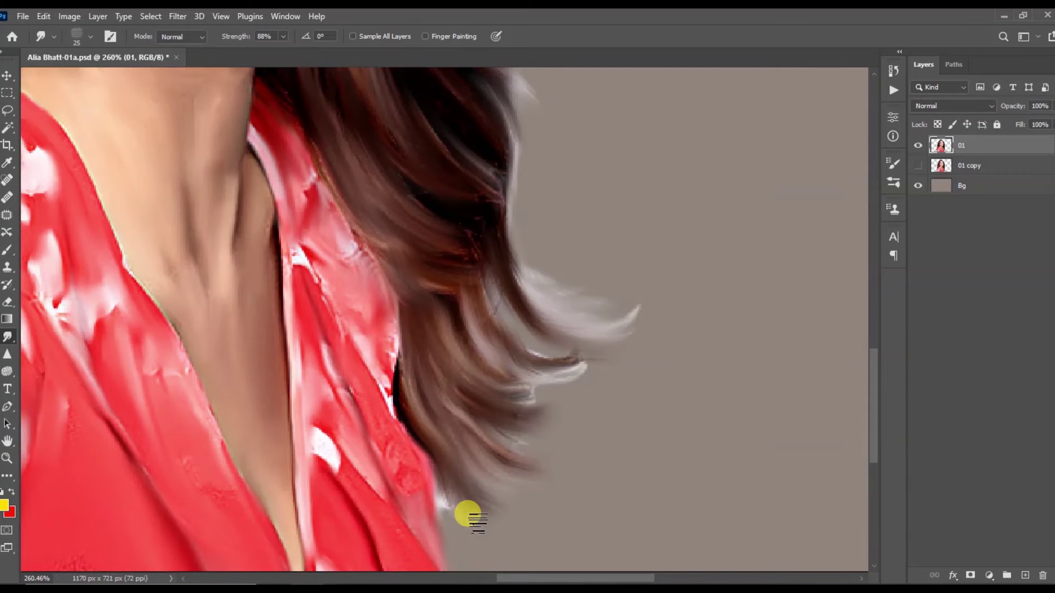
{"action": "scroll", "coordinate": [475, 101], "scroll_direction": "down", "scroll_amount": 3}
{"action": "scroll", "coordinate": [440, 169], "scroll_direction": "up", "scroll_amount": 3}
{"action": "scroll", "coordinate": [475, 339], "scroll_direction": "down", "scroll_amount": 1}
{"action": "scroll", "coordinate": [558, 417], "scroll_direction": "down", "scroll_amount": 2}
{"action": "scroll", "coordinate": [470, 330], "scroll_direction": "up", "scroll_amount": 2}
{"action": "scroll", "coordinate": [357, 188], "scroll_direction": "up", "scroll_amount": 3}
{"action": "scroll", "coordinate": [421, 304], "scroll_direction": "up", "scroll_amount": 2}
Feather the eyebrow hairs into fine upward streaks with a small brush.
{"action": "key", "text": "bracketleft"}
{"action": "key", "text": "bracketleft"}
{"action": "key", "text": "bracketleft"}
{"action": "mouse_move", "coordinate": [422, 304]}
{"action": "left_mouse_down"}
{"action": "mouse_move", "coordinate": [405, 229]}
{"action": "mouse_move", "coordinate": [506, 212]}
{"action": "mouse_move", "coordinate": [554, 335]}
{"action": "left_mouse_up"}
{"action": "left_click_drag", "start_coordinate": [450, 226], "coordinate": [549, 178]}
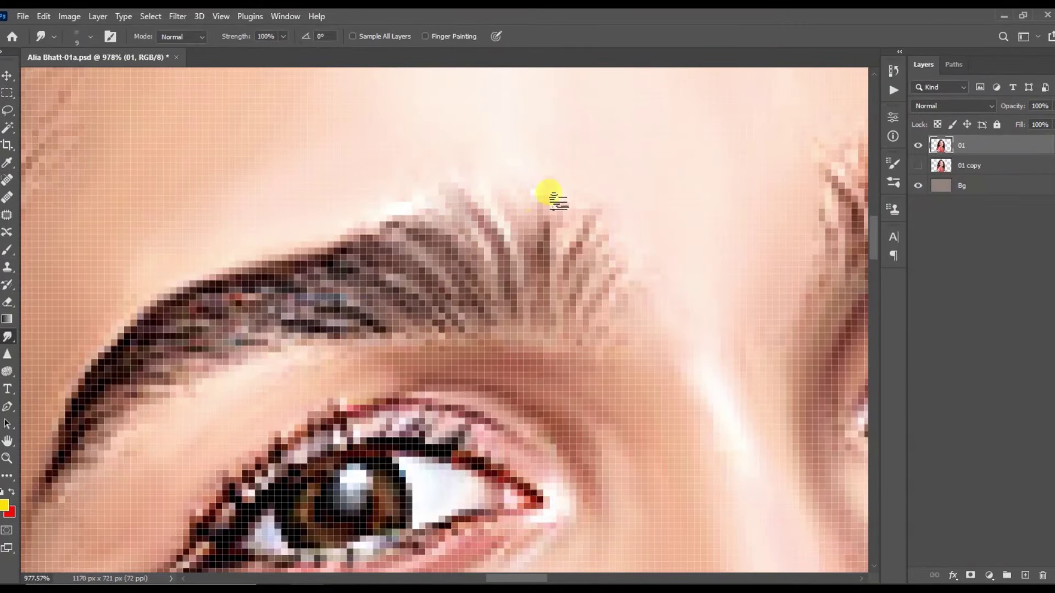
{"action": "mouse_move", "coordinate": [298, 269]}
{"action": "left_mouse_down"}
{"action": "mouse_move", "coordinate": [130, 330]}
{"action": "mouse_move", "coordinate": [71, 417]}
{"action": "left_mouse_up"}
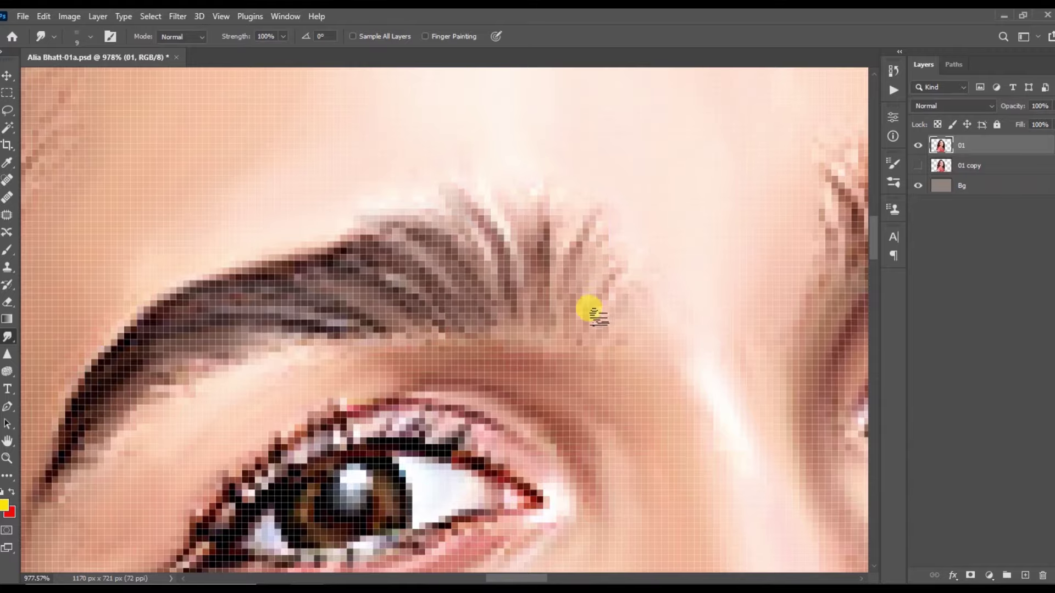
{"action": "scroll", "coordinate": [652, 171], "scroll_direction": "down", "scroll_amount": 1}
{"action": "scroll", "coordinate": [652, 171], "scroll_direction": "up", "scroll_amount": 1}
{"action": "mouse_move", "coordinate": [555, 165]}
{"action": "left_mouse_down"}
{"action": "mouse_move", "coordinate": [463, 176]}
{"action": "mouse_move", "coordinate": [568, 216]}
{"action": "mouse_move", "coordinate": [758, 207]}
{"action": "left_mouse_up"}
{"action": "scroll", "coordinate": [589, 188], "scroll_direction": "up", "scroll_amount": 1}
{"action": "scroll", "coordinate": [758, 207], "scroll_direction": "down", "scroll_amount": 4}
{"action": "scroll", "coordinate": [565, 219], "scroll_direction": "down", "scroll_amount": 3}
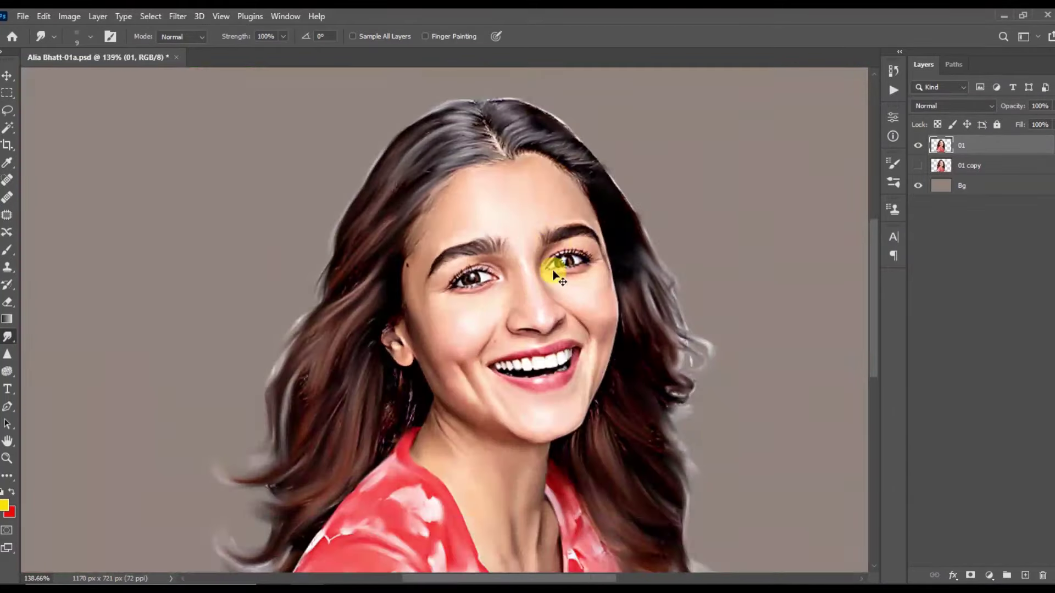
{"action": "scroll", "coordinate": [572, 271], "scroll_direction": "down", "scroll_amount": 2}
Move 01 copy below Bg and add a new Bg Color layer above Bg.
{"action": "left_click_drag", "start_coordinate": [968, 165], "coordinate": [967, 199]}
{"action": "left_click", "coordinate": [1025, 575]}
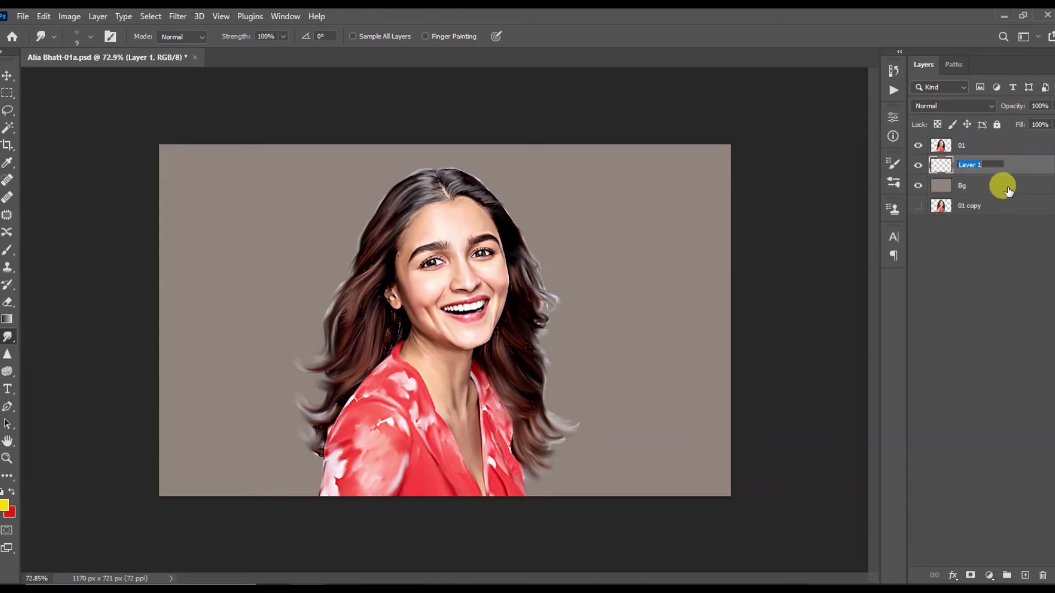
{"action": "scroll", "coordinate": [659, 220], "scroll_direction": "up", "scroll_amount": 1}
{"action": "left_click", "coordinate": [7, 250]}
{"action": "key", "text": "F5"}
Paint light orange strokes behind the hair with a textured brush at lowered opacity.
{"action": "left_click", "coordinate": [704, 157]}
{"action": "scroll", "coordinate": [776, 322], "scroll_direction": "down", "scroll_amount": 3}
{"action": "scroll", "coordinate": [786, 330], "scroll_direction": "down", "scroll_amount": 3}
{"action": "scroll", "coordinate": [786, 330], "scroll_direction": "down", "scroll_amount": 3}
{"action": "left_click", "coordinate": [856, 158]}
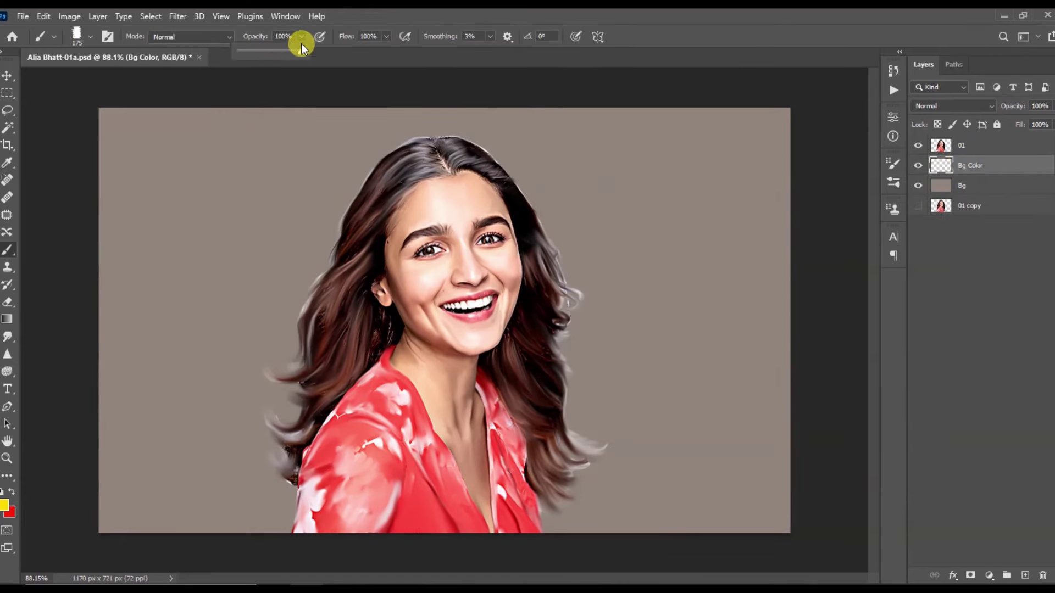
{"action": "left_click", "coordinate": [4, 504]}
{"action": "left_click", "coordinate": [637, 360]}
{"action": "left_click", "coordinate": [859, 346]}
{"action": "left_click_drag", "start_coordinate": [566, 241], "coordinate": [531, 204]}
{"action": "left_click_drag", "start_coordinate": [295, 55], "coordinate": [290, 55]}
{"action": "mouse_move", "coordinate": [495, 143]}
{"action": "left_mouse_down"}
{"action": "mouse_move", "coordinate": [247, 226]}
{"action": "mouse_move", "coordinate": [565, 216]}
{"action": "mouse_move", "coordinate": [659, 302]}
{"action": "left_mouse_up"}
Switch to another textured brush and paint dark red strokes behind the hair and left side.
{"action": "left_click", "coordinate": [108, 36]}
{"action": "left_click", "coordinate": [755, 338]}
{"action": "left_click_drag", "start_coordinate": [287, 291], "coordinate": [214, 236]}
{"action": "left_click", "coordinate": [637, 294], "text": "alt"}
{"action": "left_click", "coordinate": [4, 504]}
{"action": "left_click", "coordinate": [725, 483]}
{"action": "left_click", "coordinate": [934, 379]}
{"action": "left_click_drag", "start_coordinate": [648, 318], "coordinate": [483, 337]}
{"action": "left_click_drag", "start_coordinate": [231, 341], "coordinate": [517, 435]}
Add sampled tan and dusky rose strokes across the left, lower-right and right background.
{"action": "mouse_move", "coordinate": [549, 252]}
{"action": "left_mouse_down"}
{"action": "mouse_move", "coordinate": [645, 247]}
{"action": "mouse_move", "coordinate": [369, 207]}
{"action": "mouse_move", "coordinate": [384, 101]}
{"action": "left_mouse_up"}
{"action": "left_click", "coordinate": [645, 247], "text": "alt"}
{"action": "mouse_move", "coordinate": [264, 258]}
{"action": "left_mouse_down"}
{"action": "mouse_move", "coordinate": [190, 325]}
{"action": "mouse_move", "coordinate": [258, 483]}
{"action": "left_mouse_up"}
{"action": "left_click_drag", "start_coordinate": [558, 407], "coordinate": [604, 483]}
{"action": "left_click", "coordinate": [617, 385], "text": "alt"}
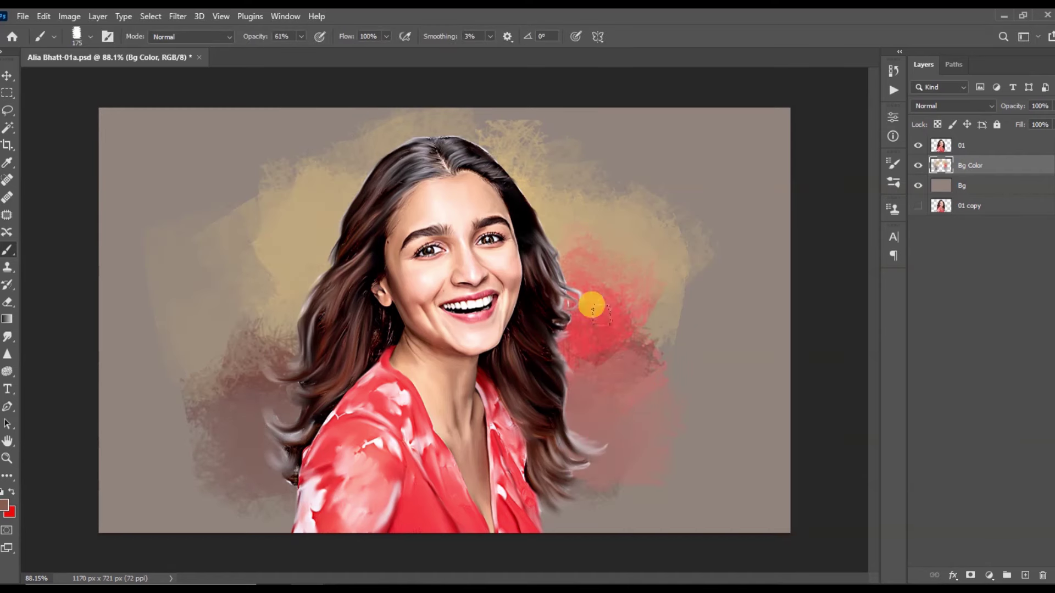
{"action": "mouse_move", "coordinate": [592, 306]}
{"action": "left_mouse_down"}
{"action": "mouse_move", "coordinate": [506, 435]}
{"action": "mouse_move", "coordinate": [622, 406]}
{"action": "left_mouse_up"}
{"action": "mouse_move", "coordinate": [668, 269]}
{"action": "left_mouse_down"}
{"action": "mouse_move", "coordinate": [314, 278]}
{"action": "mouse_move", "coordinate": [523, 200]}
{"action": "mouse_move", "coordinate": [615, 146]}
{"action": "mouse_move", "coordinate": [503, 143]}
{"action": "left_mouse_up"}
Paint yellow strokes around the top of the hair and tan in the upper left.
{"action": "left_click", "coordinate": [4, 504]}
{"action": "left_click", "coordinate": [738, 374]}
{"action": "left_click", "coordinate": [818, 498]}
{"action": "key", "text": "Return"}
{"action": "mouse_move", "coordinate": [489, 170]}
{"action": "left_mouse_down"}
{"action": "mouse_move", "coordinate": [401, 157]}
{"action": "mouse_move", "coordinate": [514, 147]}
{"action": "mouse_move", "coordinate": [683, 200]}
{"action": "mouse_move", "coordinate": [666, 309]}
{"action": "mouse_move", "coordinate": [680, 252]}
{"action": "left_mouse_up"}
{"action": "mouse_move", "coordinate": [142, 285]}
{"action": "left_mouse_down"}
{"action": "mouse_move", "coordinate": [242, 184]}
{"action": "mouse_move", "coordinate": [377, 137]}
{"action": "mouse_move", "coordinate": [241, 122]}
{"action": "left_mouse_up"}
With a smaller brush, add sampled dark brown and reddish-brown strokes beside the hair.
{"action": "key", "text": "bracketleft"}
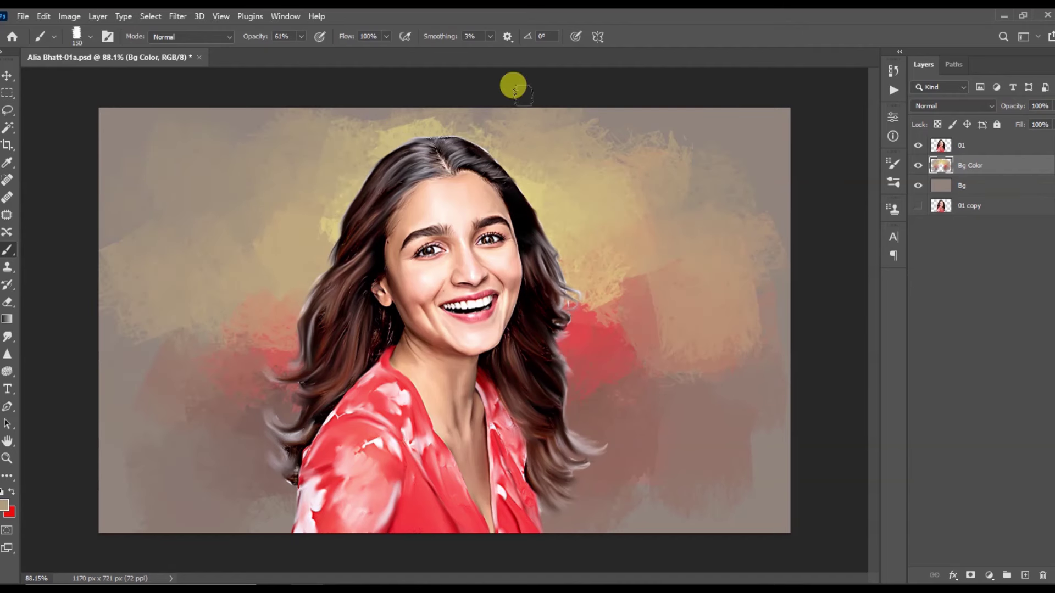
{"action": "scroll", "coordinate": [703, 252], "scroll_direction": "down", "scroll_amount": 1}
{"action": "left_click", "coordinate": [623, 368], "text": "alt"}
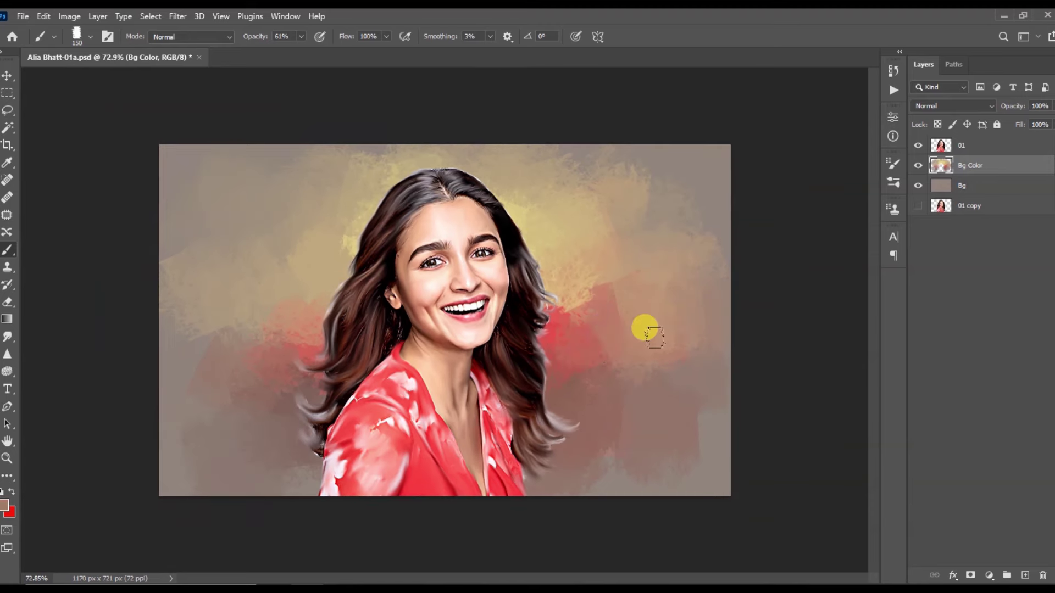
{"action": "left_click", "coordinate": [601, 365], "text": "alt"}
{"action": "mouse_move", "coordinate": [582, 384]}
{"action": "left_mouse_down"}
{"action": "mouse_move", "coordinate": [518, 459]}
{"action": "mouse_move", "coordinate": [259, 337]}
{"action": "mouse_move", "coordinate": [243, 318]}
{"action": "mouse_move", "coordinate": [184, 354]}
{"action": "mouse_move", "coordinate": [235, 462]}
{"action": "left_mouse_up"}
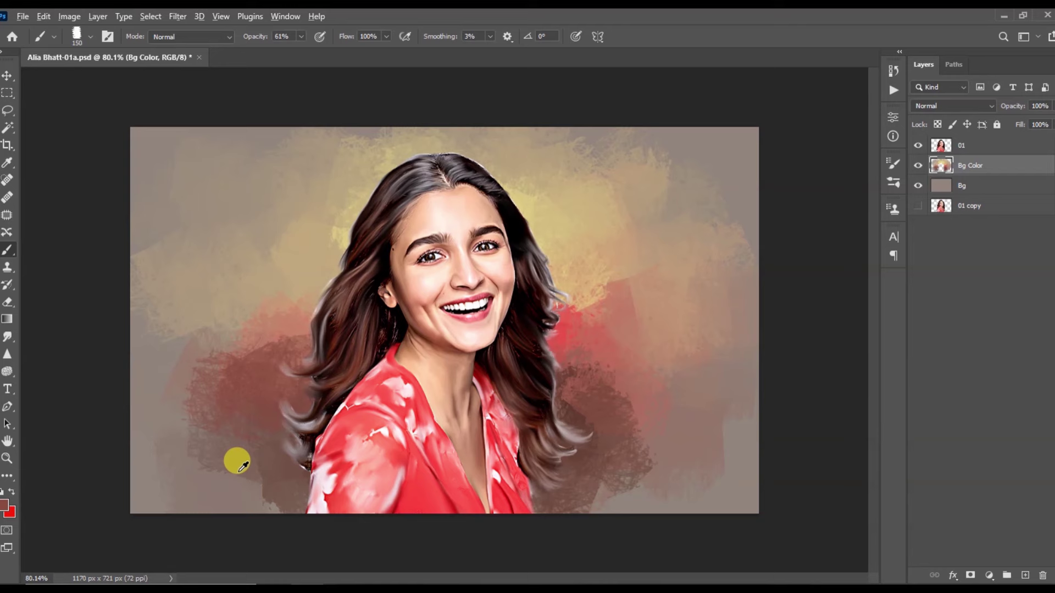
{"action": "left_click_drag", "start_coordinate": [624, 402], "coordinate": [630, 385]}
{"action": "scroll", "coordinate": [699, 384], "scroll_direction": "up", "scroll_amount": 1}
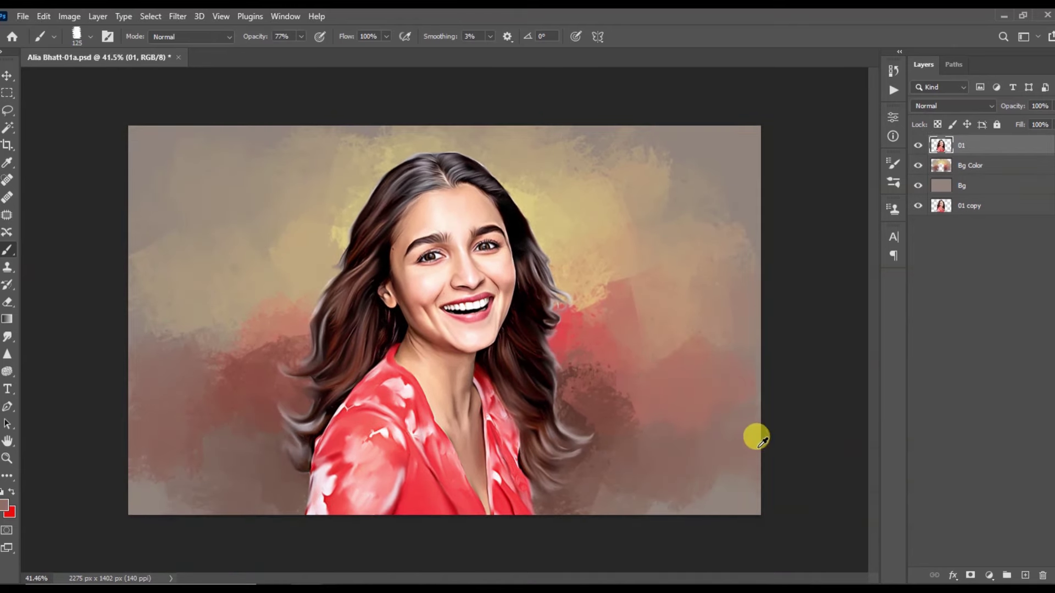
{"action": "key", "text": "bracketright"}
{"action": "scroll", "coordinate": [758, 299], "scroll_direction": "up", "scroll_amount": 1}
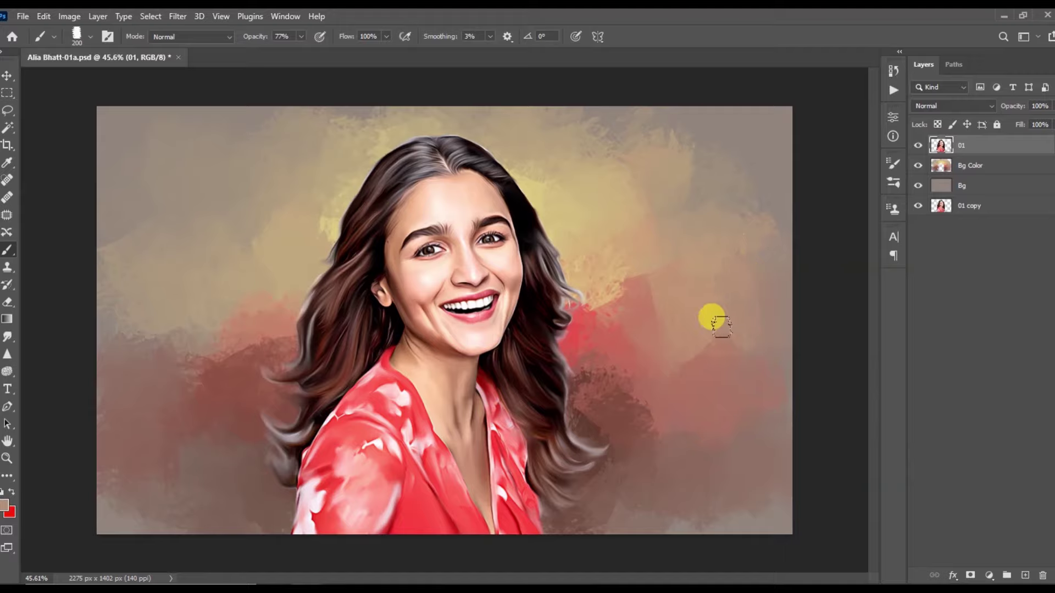
{"action": "scroll", "coordinate": [464, 264], "scroll_direction": "up", "scroll_amount": 2}
Add a new empty Line layer on top and choose a soft round brush.
{"action": "key", "text": "ctrl+shift+alt+n"}
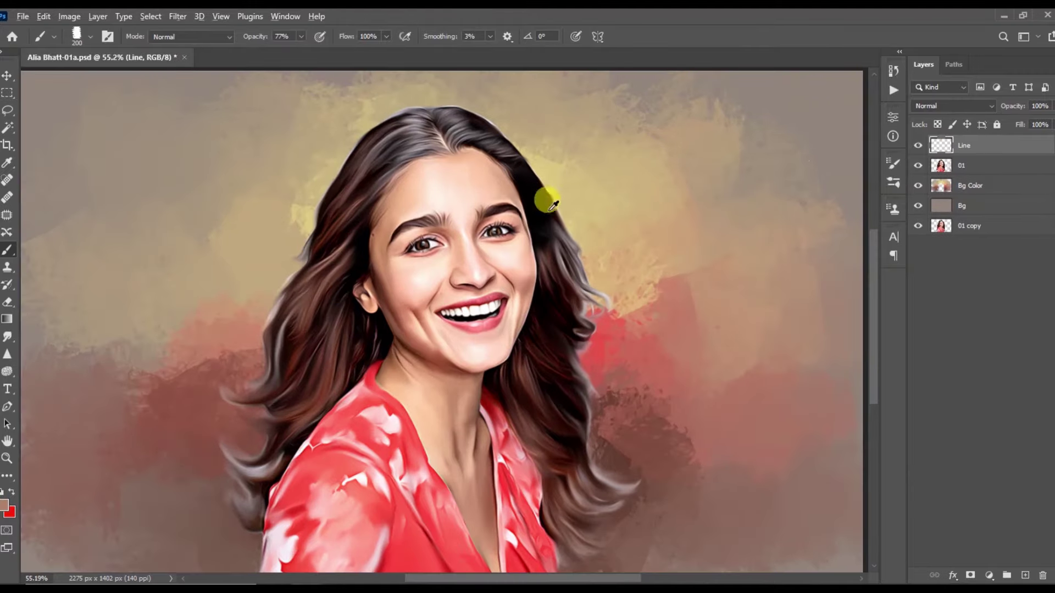
{"action": "key", "text": "F5"}
{"action": "left_click", "coordinate": [701, 153]}
{"action": "key", "text": "F5"}
{"action": "scroll", "coordinate": [475, 195], "scroll_direction": "up", "scroll_amount": 5}
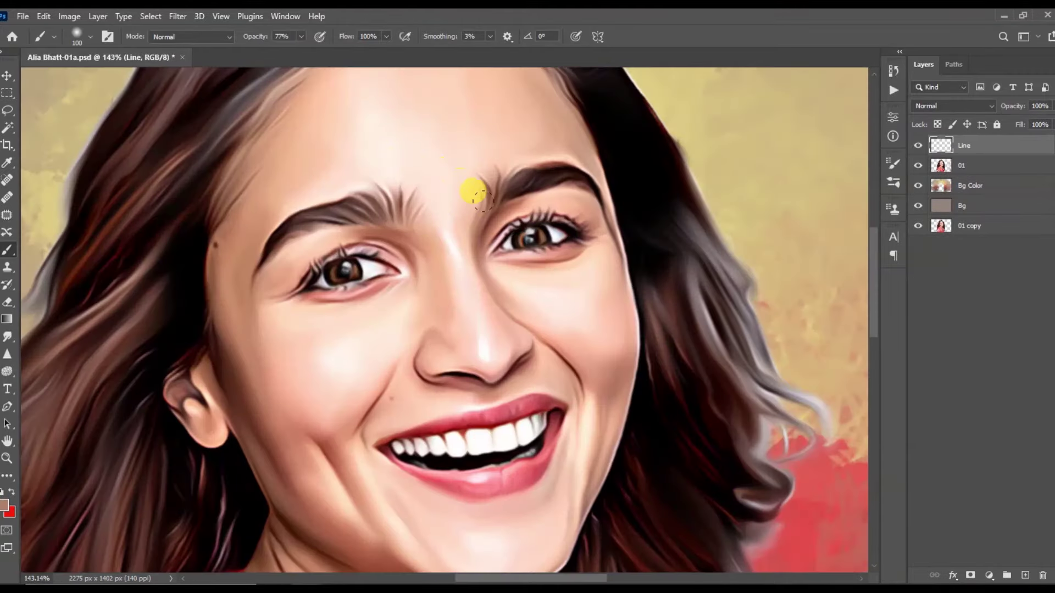
Sample pinkish and light pink tones from around the eye and its inner corner.
{"action": "scroll", "coordinate": [520, 235], "scroll_direction": "up", "scroll_amount": 8}
{"action": "scroll", "coordinate": [566, 303], "scroll_direction": "up", "scroll_amount": 2}
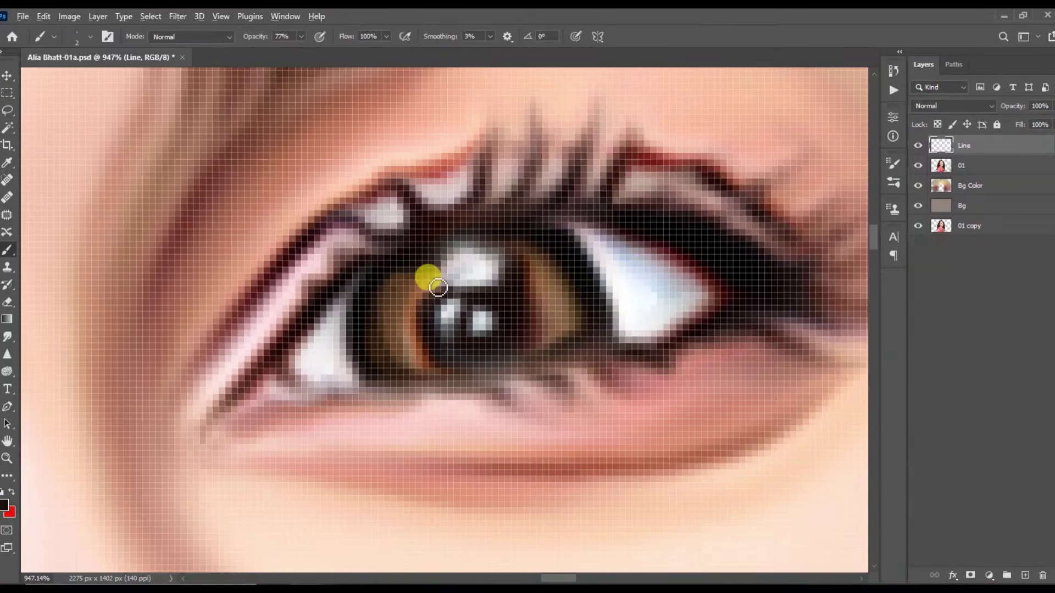
{"action": "left_click", "coordinate": [709, 280], "text": "alt"}
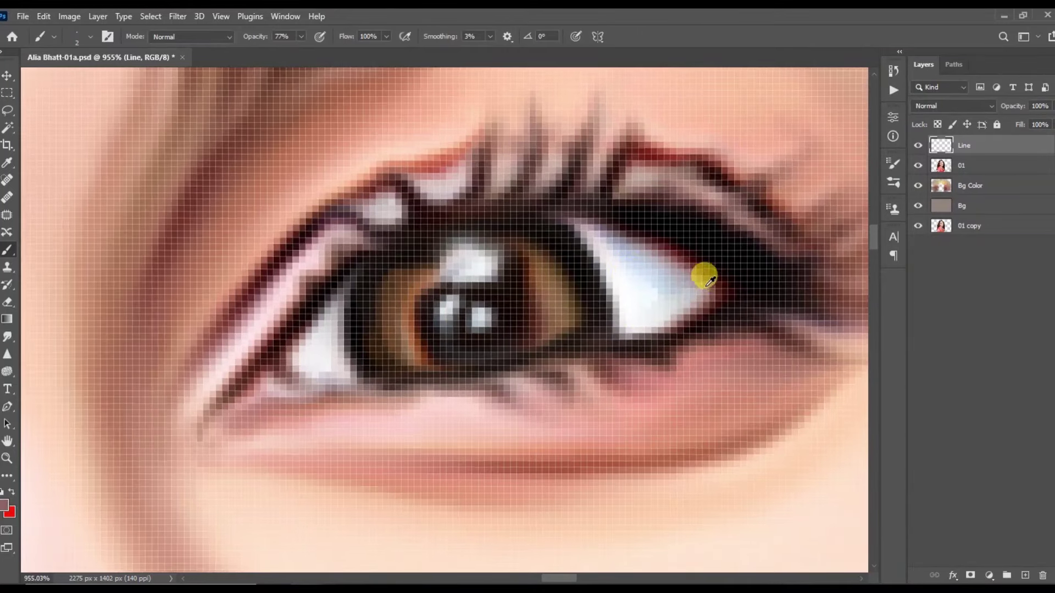
{"action": "scroll", "coordinate": [646, 328], "scroll_direction": "down", "scroll_amount": 5}
{"action": "scroll", "coordinate": [378, 326], "scroll_direction": "up", "scroll_amount": 7}
{"action": "left_click", "coordinate": [378, 326], "text": "alt"}
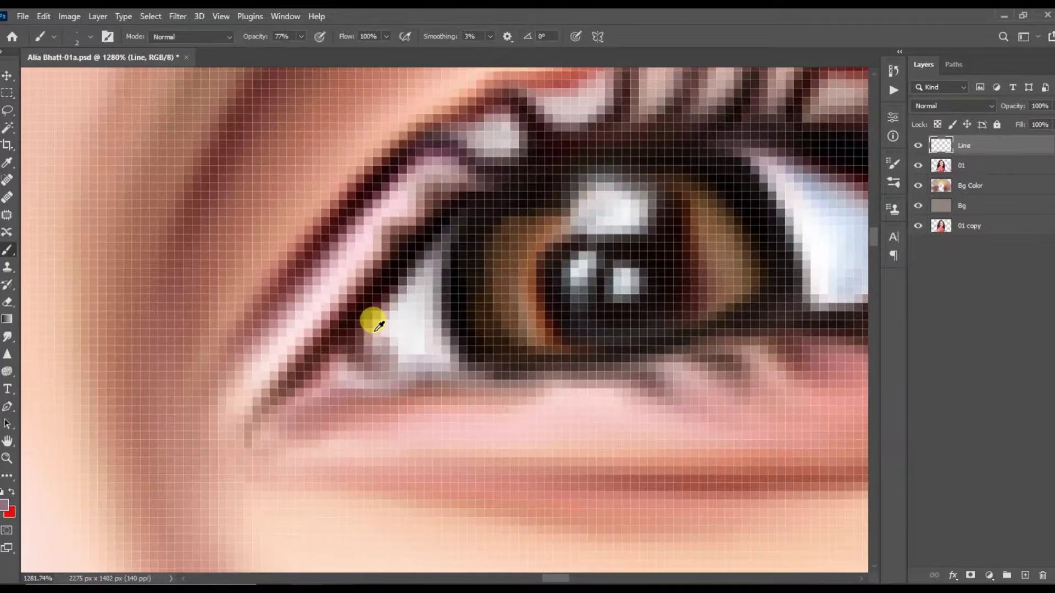
{"action": "scroll", "coordinate": [337, 400], "scroll_direction": "down", "scroll_amount": 3}
{"action": "scroll", "coordinate": [322, 367], "scroll_direction": "down", "scroll_amount": 3}
{"action": "left_click", "coordinate": [545, 297], "text": "alt"}
{"action": "scroll", "coordinate": [546, 296], "scroll_direction": "up", "scroll_amount": 3}
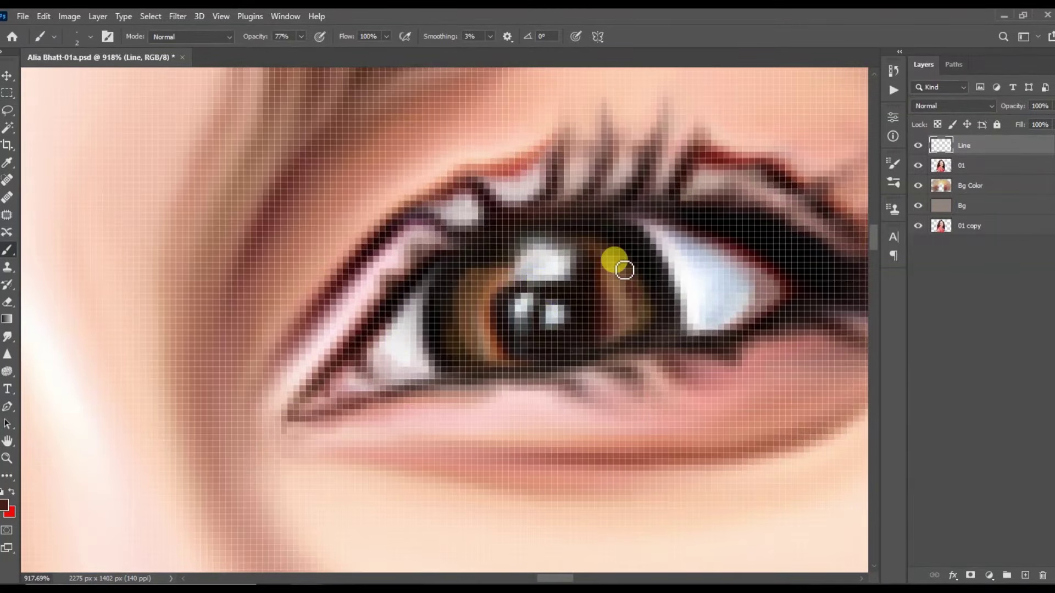
{"action": "scroll", "coordinate": [737, 174], "scroll_direction": "up", "scroll_amount": 1}
{"action": "scroll", "coordinate": [376, 212], "scroll_direction": "down", "scroll_amount": 2}
{"action": "scroll", "coordinate": [789, 311], "scroll_direction": "down", "scroll_amount": 3}
{"action": "scroll", "coordinate": [449, 333], "scroll_direction": "up", "scroll_amount": 5}
Paint a sampled brown stroke along the iris edge and light pink over the inner corner.
{"action": "left_click", "coordinate": [449, 334], "text": "alt"}
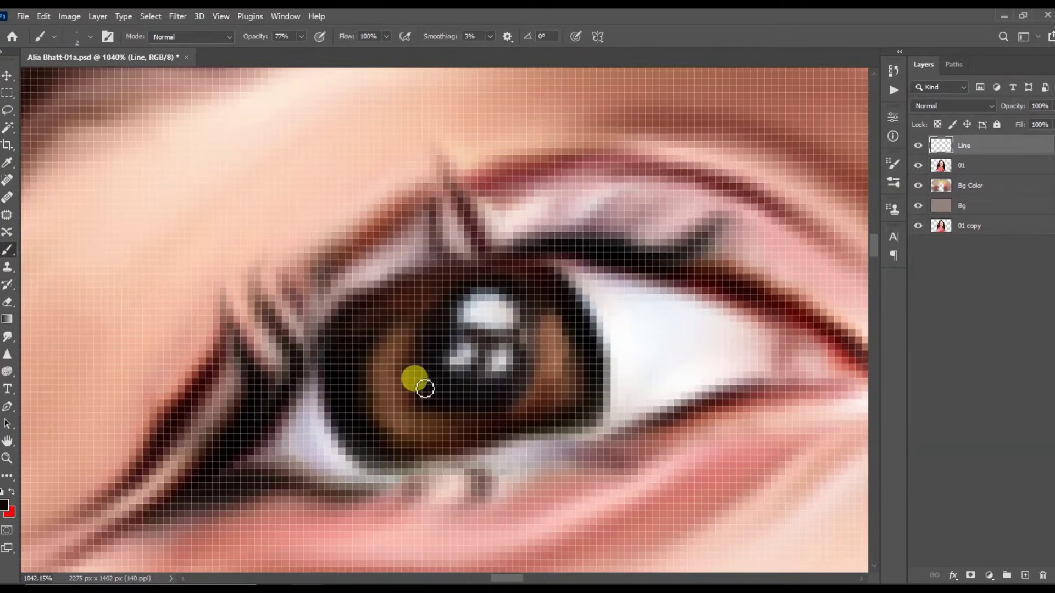
{"action": "left_click", "coordinate": [566, 354], "text": "alt"}
{"action": "left_click_drag", "start_coordinate": [391, 411], "coordinate": [379, 344]}
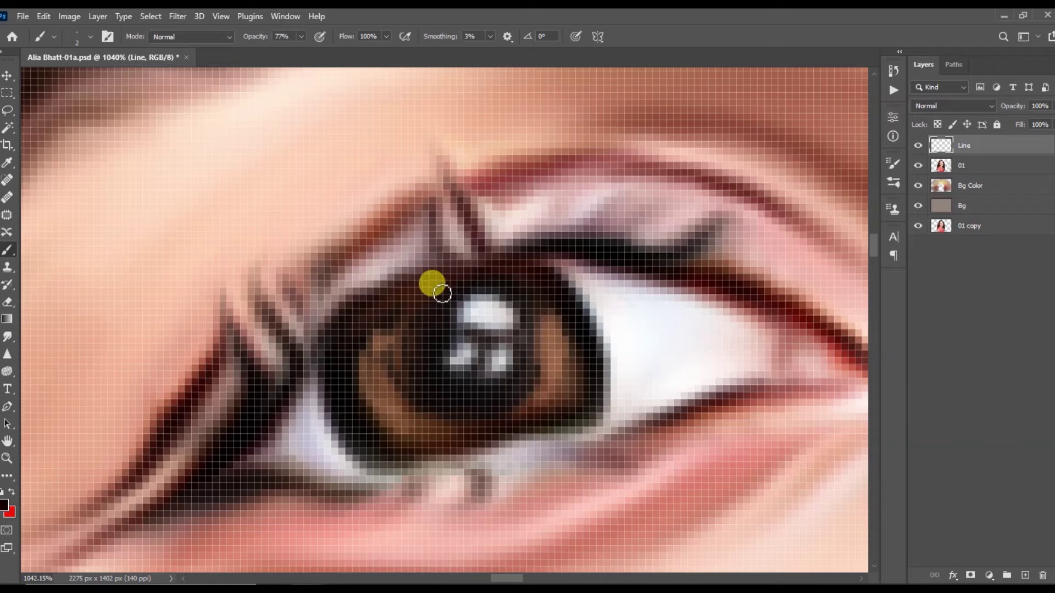
{"action": "scroll", "coordinate": [491, 275], "scroll_direction": "down", "scroll_amount": 2}
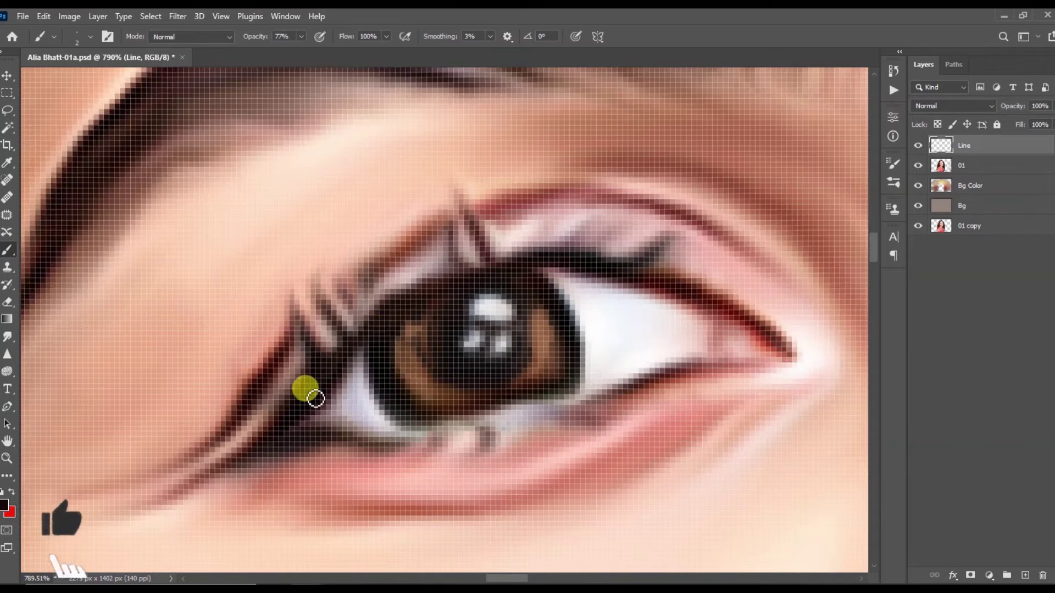
{"action": "scroll", "coordinate": [667, 346], "scroll_direction": "up", "scroll_amount": 2}
{"action": "left_click", "coordinate": [662, 265], "text": "alt"}
{"action": "left_click_drag", "start_coordinate": [652, 322], "coordinate": [595, 305]}
Sample the eye white with a very fine brush tip, then save the portrait.
{"action": "key", "text": "bracketright"}
{"action": "key", "text": "bracketright"}
{"action": "key", "text": "bracketright"}
{"action": "left_click", "coordinate": [541, 335], "text": "alt"}
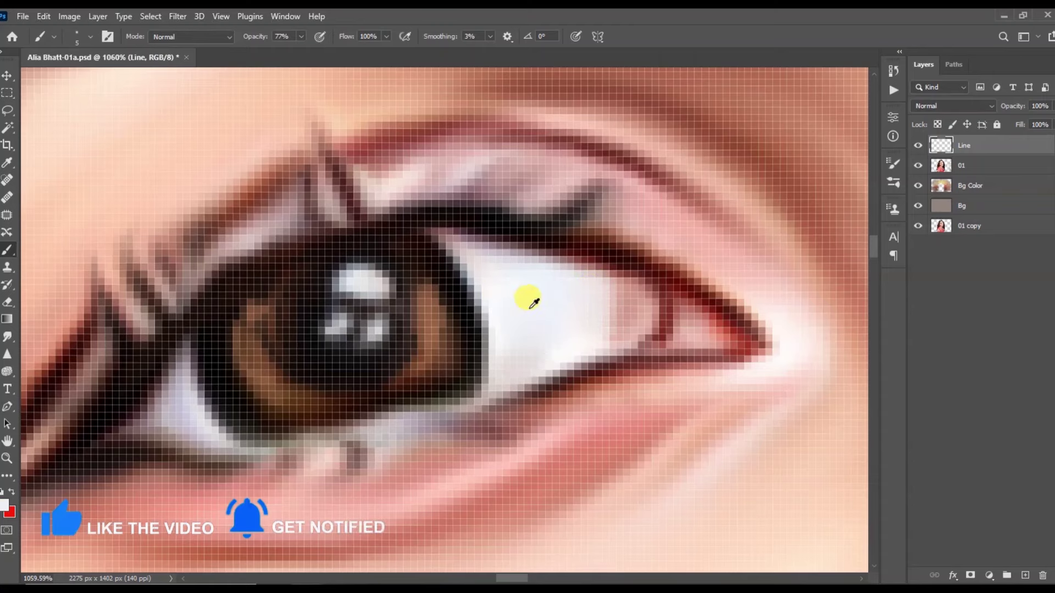
{"action": "key", "text": "bracketleft"}
{"action": "key", "text": "bracketleft"}
{"action": "key", "text": "bracketleft"}
{"action": "scroll", "coordinate": [364, 438], "scroll_direction": "down", "scroll_amount": 5}
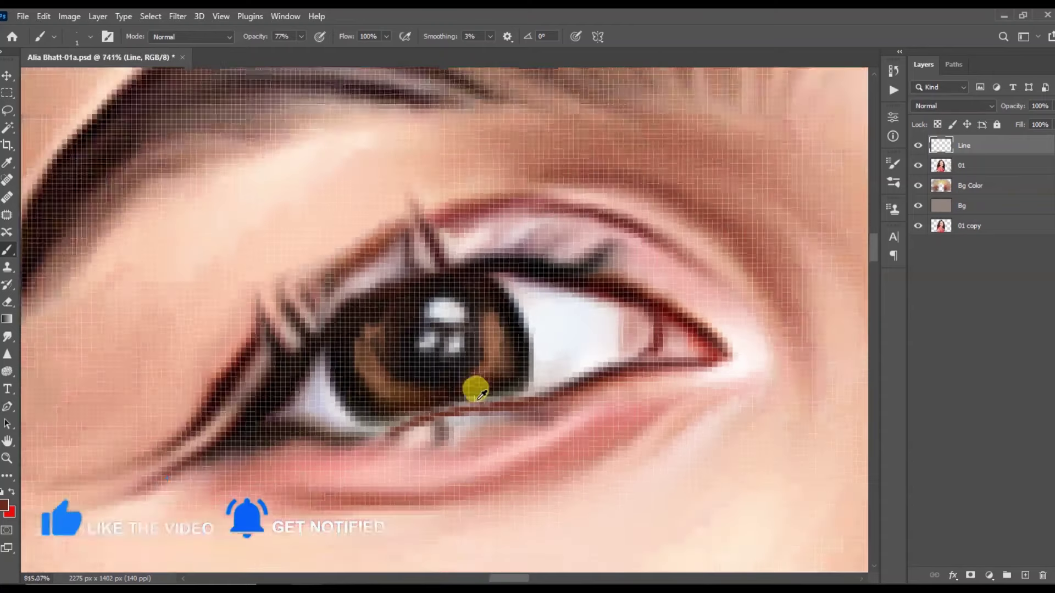
{"action": "scroll", "coordinate": [384, 423], "scroll_direction": "up", "scroll_amount": 5}
{"action": "scroll", "coordinate": [358, 433], "scroll_direction": "down", "scroll_amount": 5}
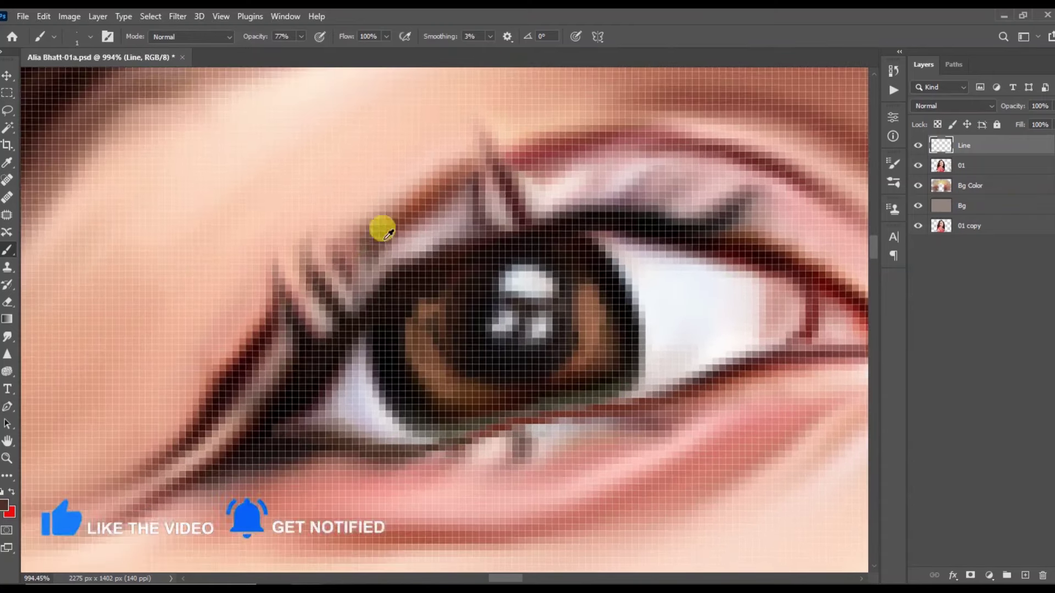
{"action": "scroll", "coordinate": [342, 304], "scroll_direction": "up", "scroll_amount": 5}
{"action": "scroll", "coordinate": [318, 303], "scroll_direction": "down", "scroll_amount": 2}
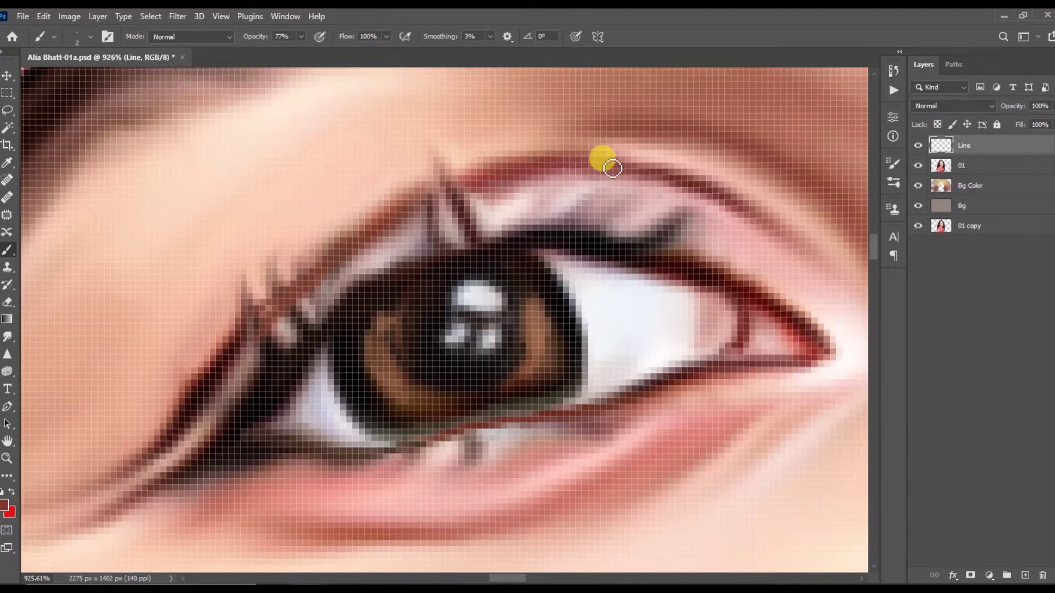
{"action": "scroll", "coordinate": [687, 225], "scroll_direction": "down", "scroll_amount": 3}
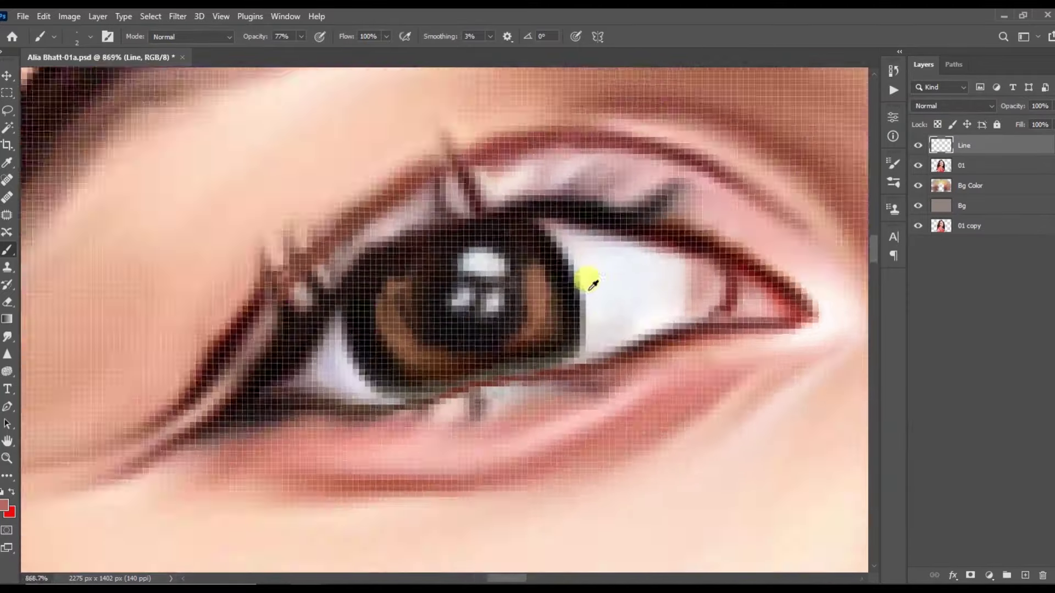
{"action": "scroll", "coordinate": [587, 278], "scroll_direction": "up", "scroll_amount": 1}
{"action": "scroll", "coordinate": [544, 224], "scroll_direction": "down", "scroll_amount": 2}
{"action": "scroll", "coordinate": [484, 196], "scroll_direction": "down", "scroll_amount": 2}
{"action": "scroll", "coordinate": [415, 213], "scroll_direction": "down", "scroll_amount": 1}
{"action": "key", "text": "ctrl+s"}
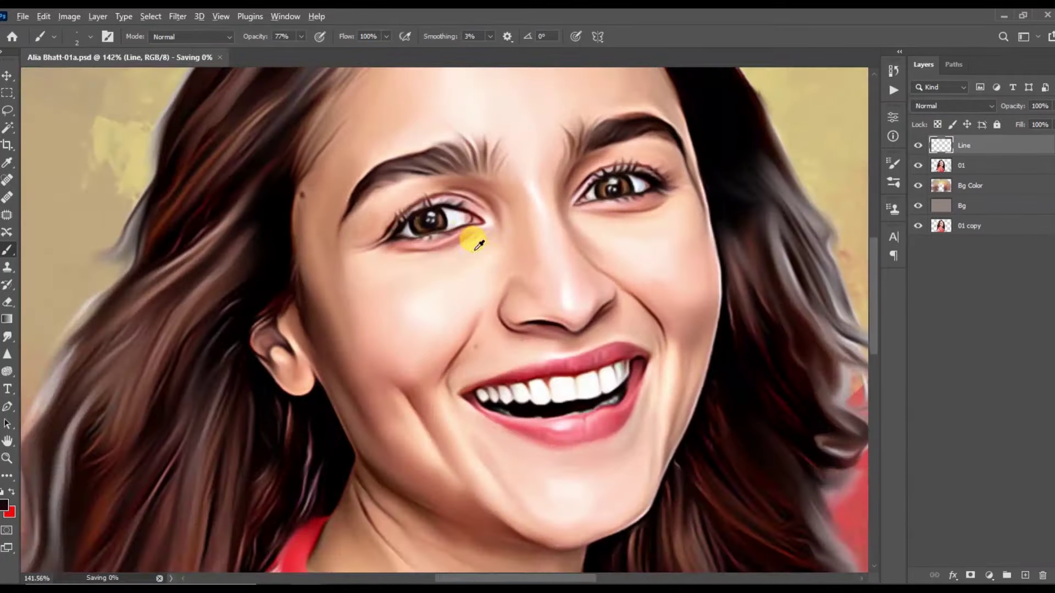
Paint a fine dark line along the nostril with the smallest brush and smudge it.
{"action": "scroll", "coordinate": [599, 269], "scroll_direction": "up", "scroll_amount": 5}
{"action": "key", "text": "bracketleft"}
{"action": "scroll", "coordinate": [566, 288], "scroll_direction": "up", "scroll_amount": 2}
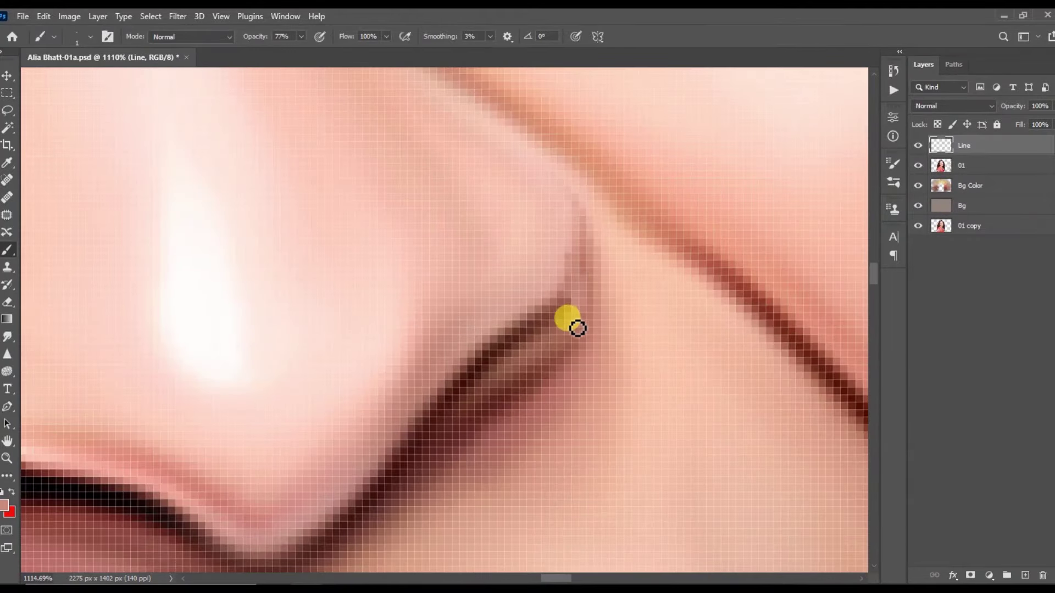
{"action": "scroll", "coordinate": [591, 288], "scroll_direction": "down", "scroll_amount": 1}
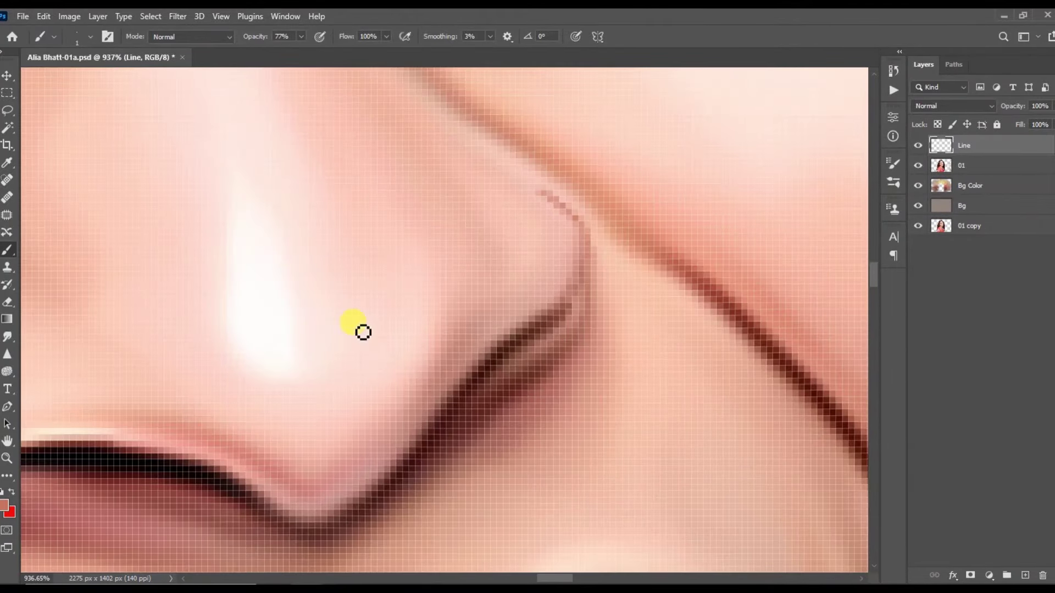
{"action": "key", "text": "r"}
{"action": "scroll", "coordinate": [490, 178], "scroll_direction": "down", "scroll_amount": 5}
{"action": "scroll", "coordinate": [336, 276], "scroll_direction": "up", "scroll_amount": 4}
{"action": "key", "text": "b"}
{"action": "scroll", "coordinate": [401, 358], "scroll_direction": "up", "scroll_amount": 1}
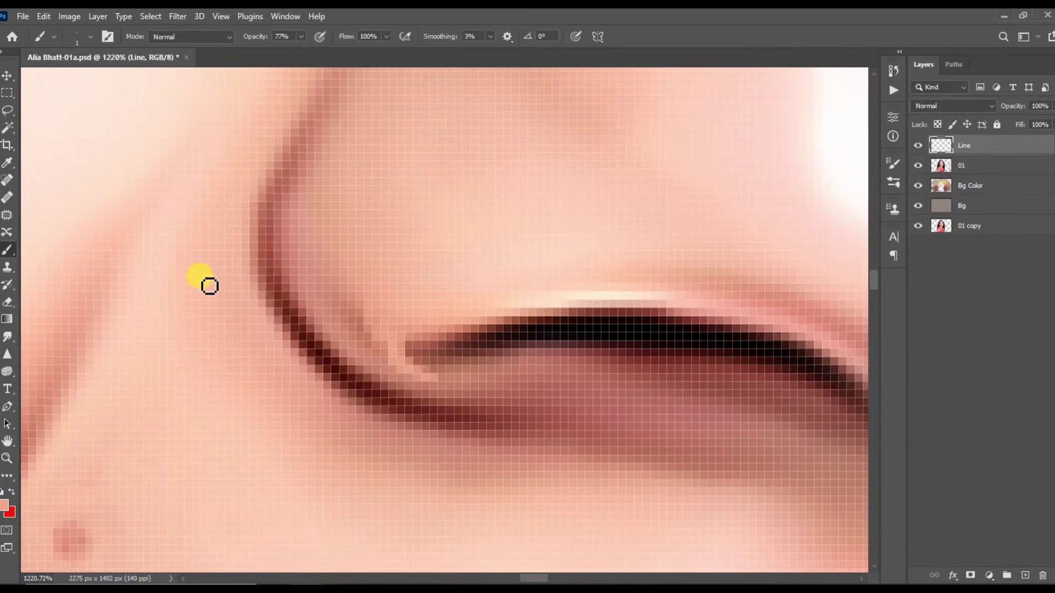
Alternate painting and smudging along the nose crease to blend the outline softly.
{"action": "key", "text": "r"}
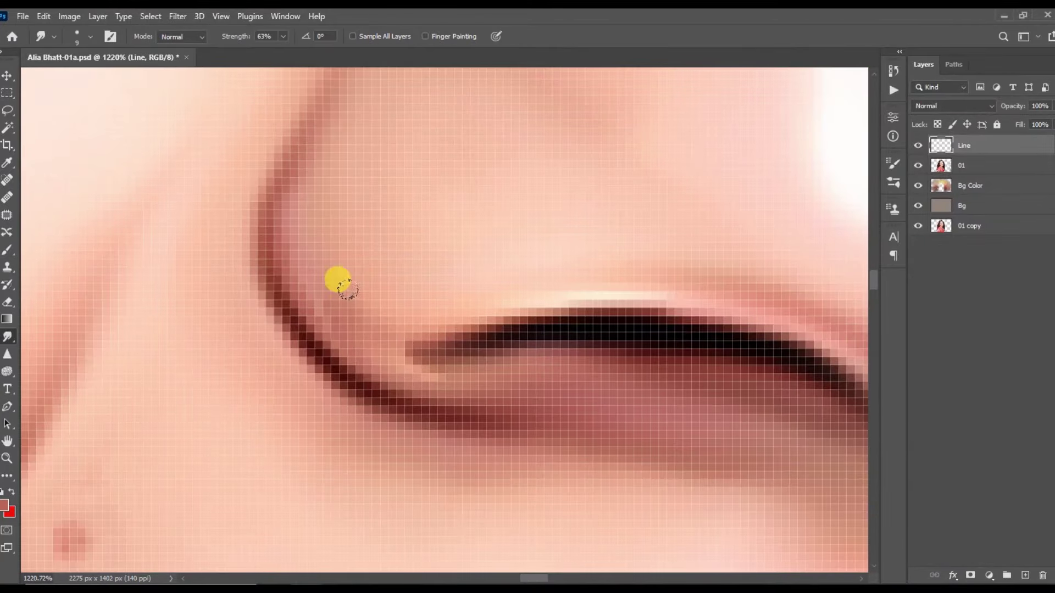
{"action": "scroll", "coordinate": [352, 274], "scroll_direction": "down", "scroll_amount": 3}
{"action": "scroll", "coordinate": [290, 249], "scroll_direction": "down", "scroll_amount": 2}
{"action": "scroll", "coordinate": [435, 254], "scroll_direction": "up", "scroll_amount": 3}
{"action": "key", "text": "b"}
{"action": "scroll", "coordinate": [306, 253], "scroll_direction": "up", "scroll_amount": 2}
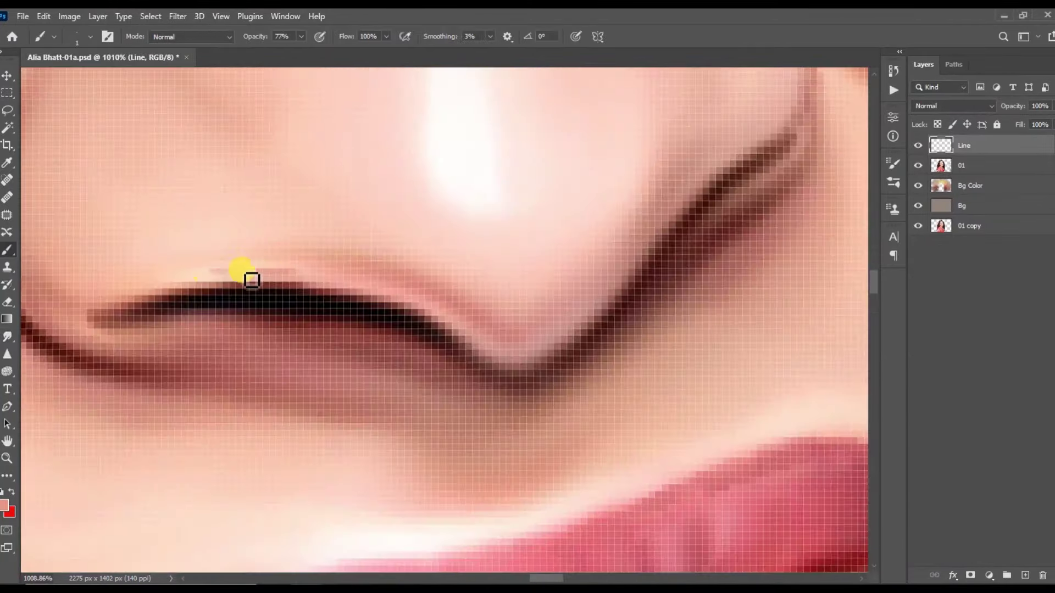
{"action": "scroll", "coordinate": [377, 235], "scroll_direction": "down", "scroll_amount": 2}
{"action": "scroll", "coordinate": [436, 223], "scroll_direction": "down", "scroll_amount": 1}
{"action": "scroll", "coordinate": [536, 298], "scroll_direction": "up", "scroll_amount": 3}
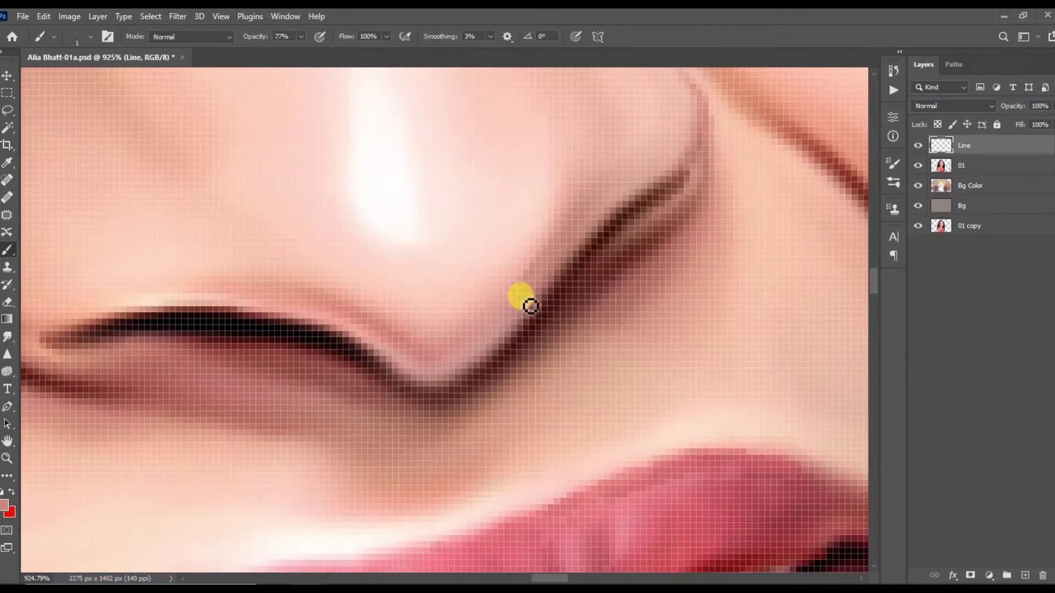
{"action": "scroll", "coordinate": [566, 170], "scroll_direction": "down", "scroll_amount": 2}
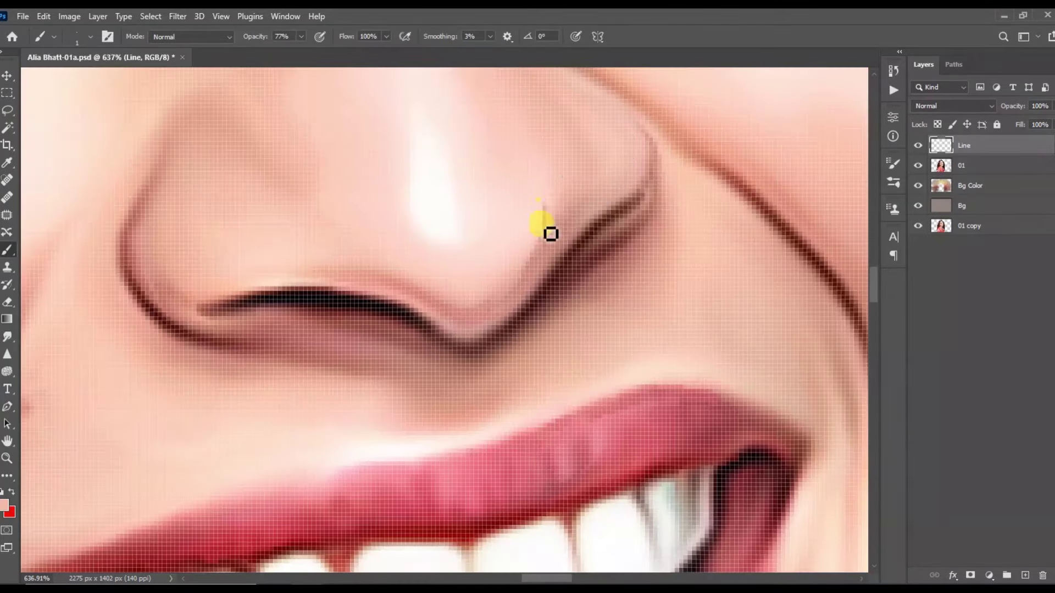
{"action": "scroll", "coordinate": [529, 172], "scroll_direction": "down", "scroll_amount": 1}
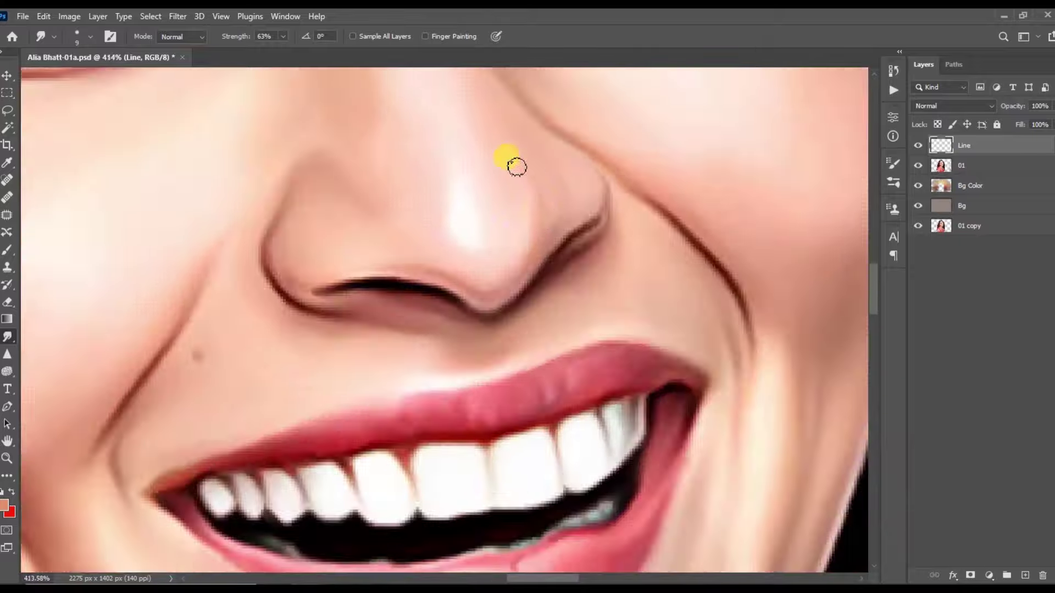
{"action": "scroll", "coordinate": [318, 234], "scroll_direction": "down", "scroll_amount": 1}
{"action": "scroll", "coordinate": [247, 288], "scroll_direction": "down", "scroll_amount": 1}
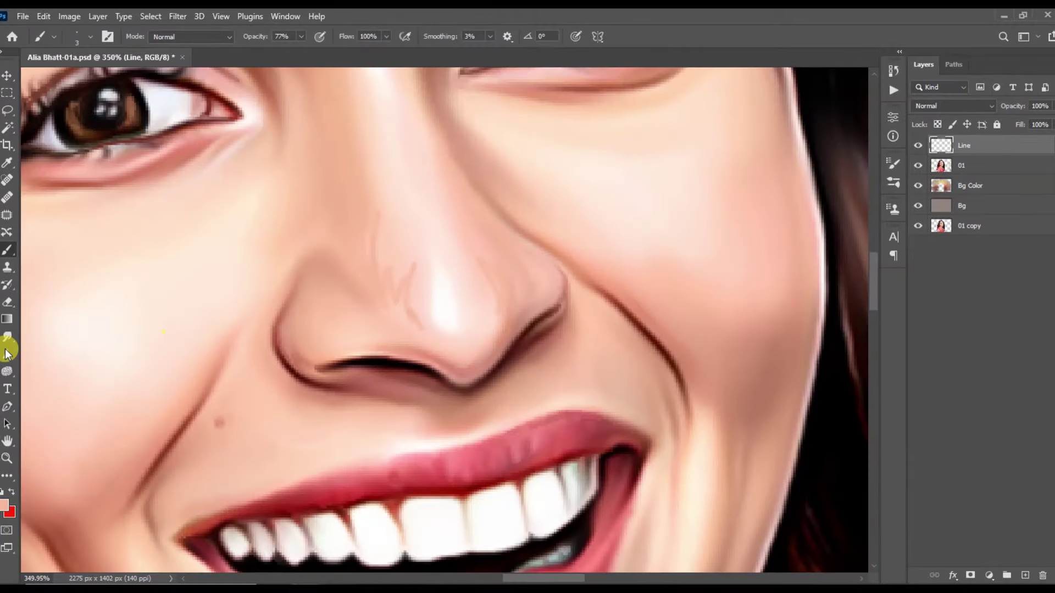
{"action": "left_click", "coordinate": [7, 338]}
{"action": "scroll", "coordinate": [387, 295], "scroll_direction": "up", "scroll_amount": 2}
{"action": "scroll", "coordinate": [471, 237], "scroll_direction": "down", "scroll_amount": 5}
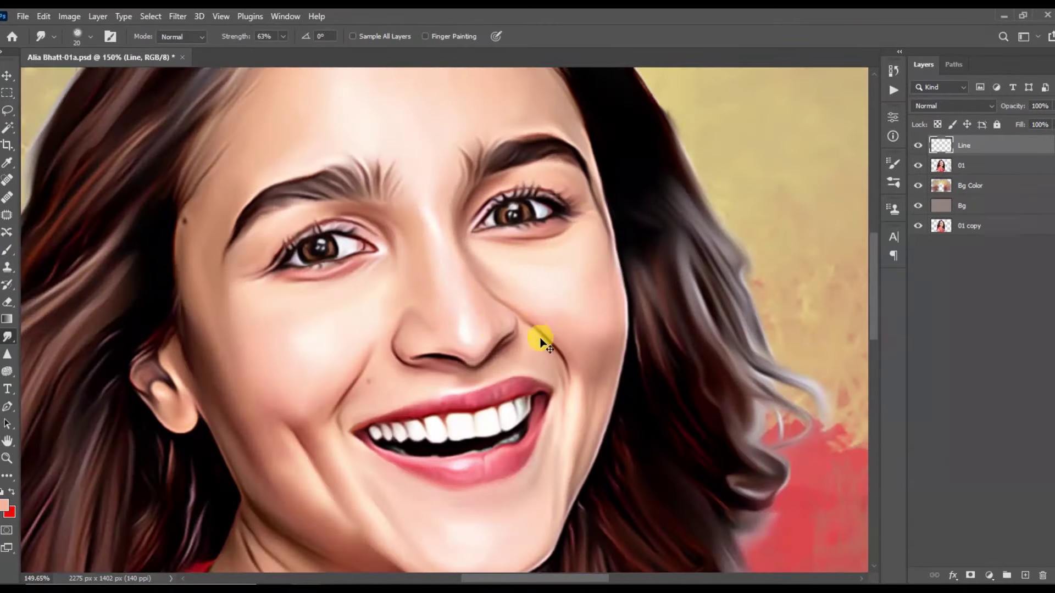
Paint a faint pink stroke along the lower lip and smudge its edge beside the teeth.
{"action": "scroll", "coordinate": [462, 323], "scroll_direction": "up", "scroll_amount": 2}
{"action": "left_click", "coordinate": [6, 252]}
{"action": "scroll", "coordinate": [456, 319], "scroll_direction": "up", "scroll_amount": 5}
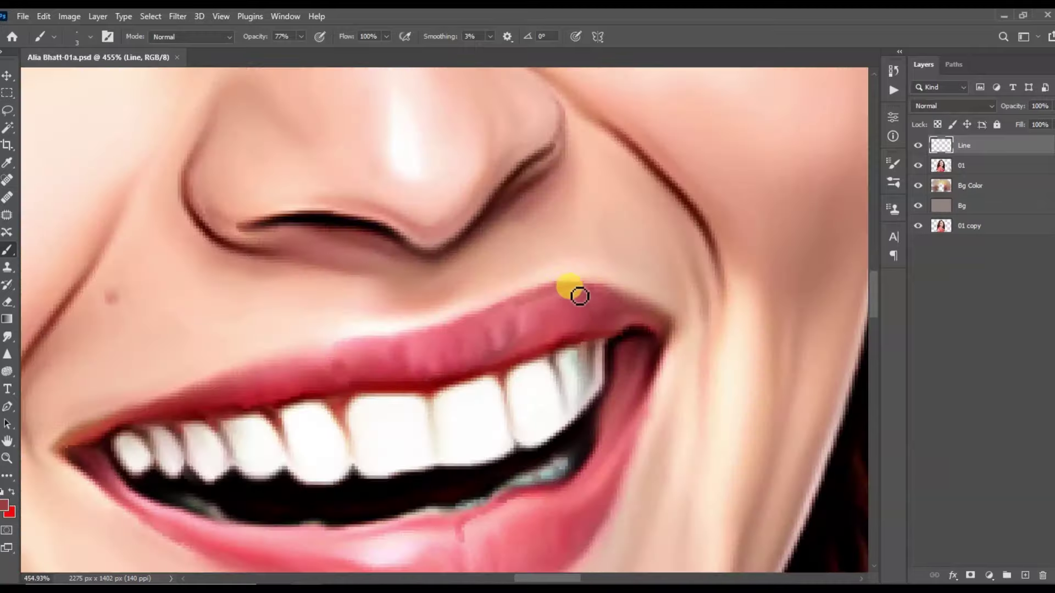
{"action": "scroll", "coordinate": [443, 313], "scroll_direction": "down", "scroll_amount": 2}
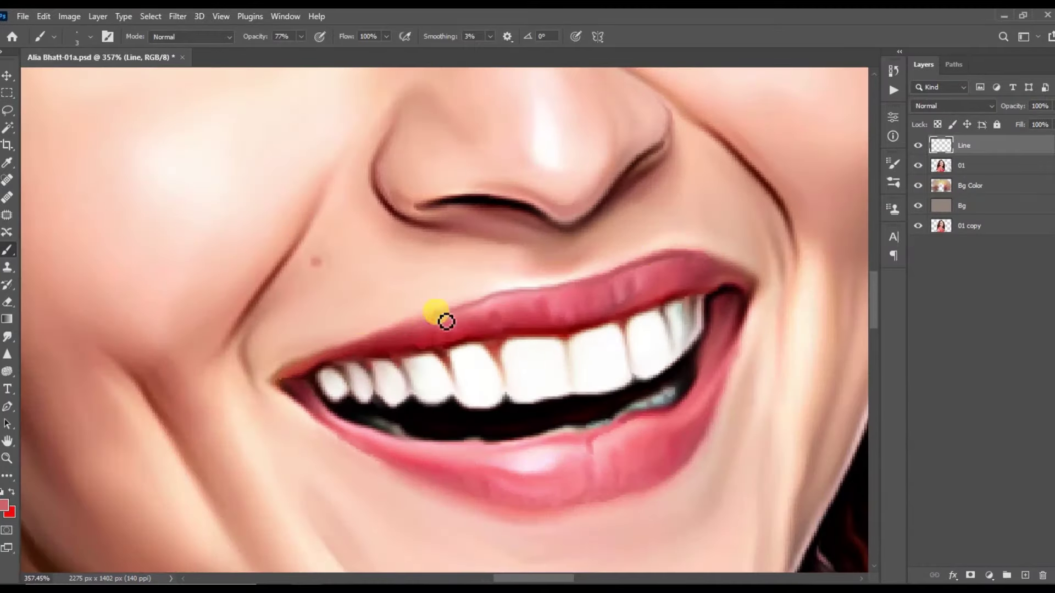
{"action": "scroll", "coordinate": [442, 313], "scroll_direction": "up", "scroll_amount": 1}
{"action": "scroll", "coordinate": [402, 308], "scroll_direction": "down", "scroll_amount": 2}
{"action": "scroll", "coordinate": [403, 308], "scroll_direction": "up", "scroll_amount": 3}
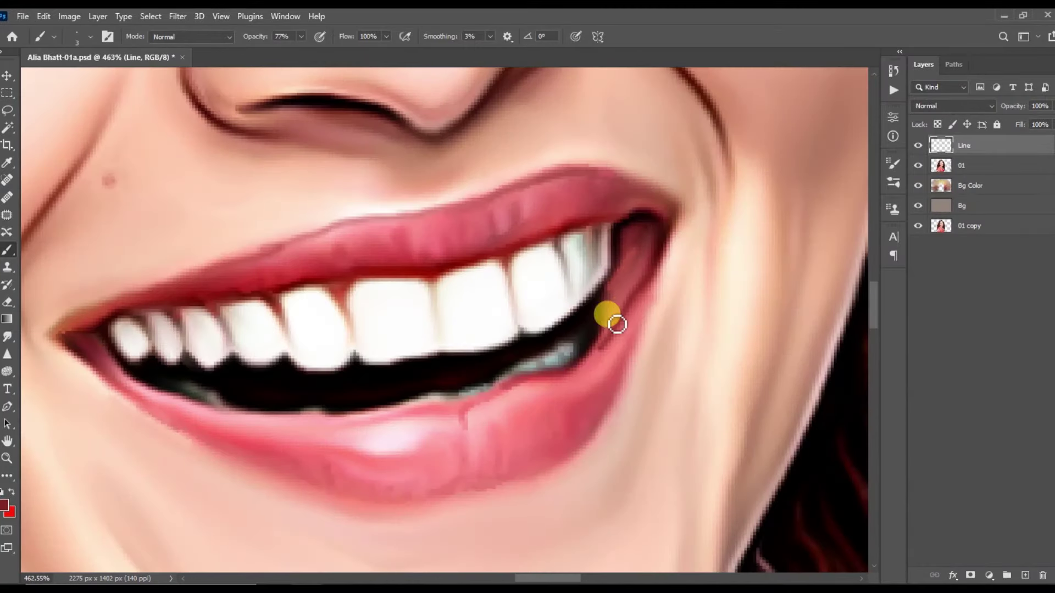
{"action": "scroll", "coordinate": [616, 324], "scroll_direction": "down", "scroll_amount": 2}
{"action": "scroll", "coordinate": [582, 349], "scroll_direction": "up", "scroll_amount": 3}
{"action": "scroll", "coordinate": [269, 425], "scroll_direction": "down", "scroll_amount": 2}
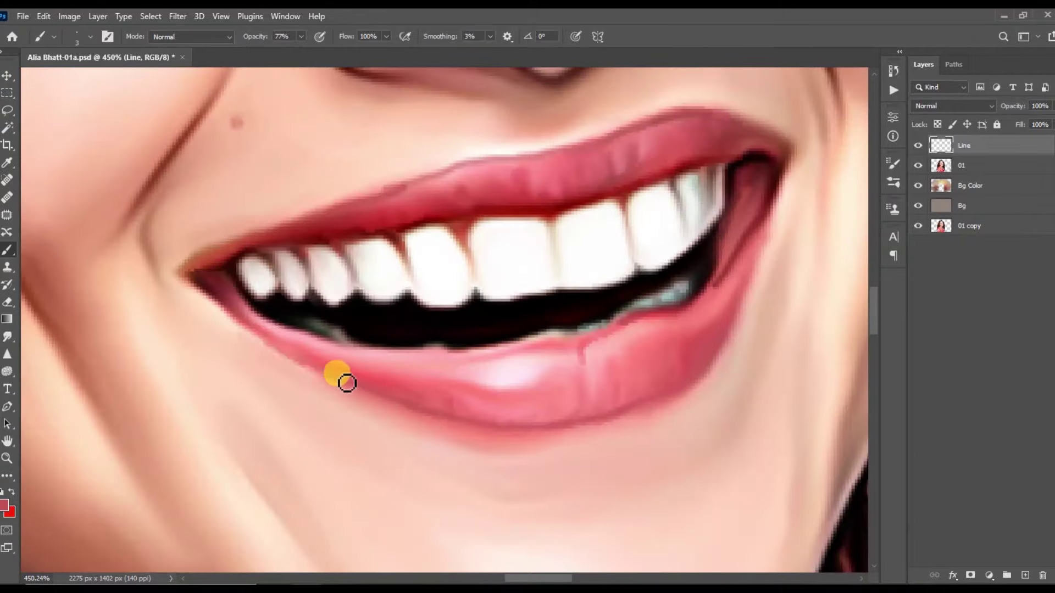
{"action": "scroll", "coordinate": [346, 377], "scroll_direction": "up", "scroll_amount": 2}
{"action": "left_click_drag", "start_coordinate": [577, 354], "coordinate": [563, 384]}
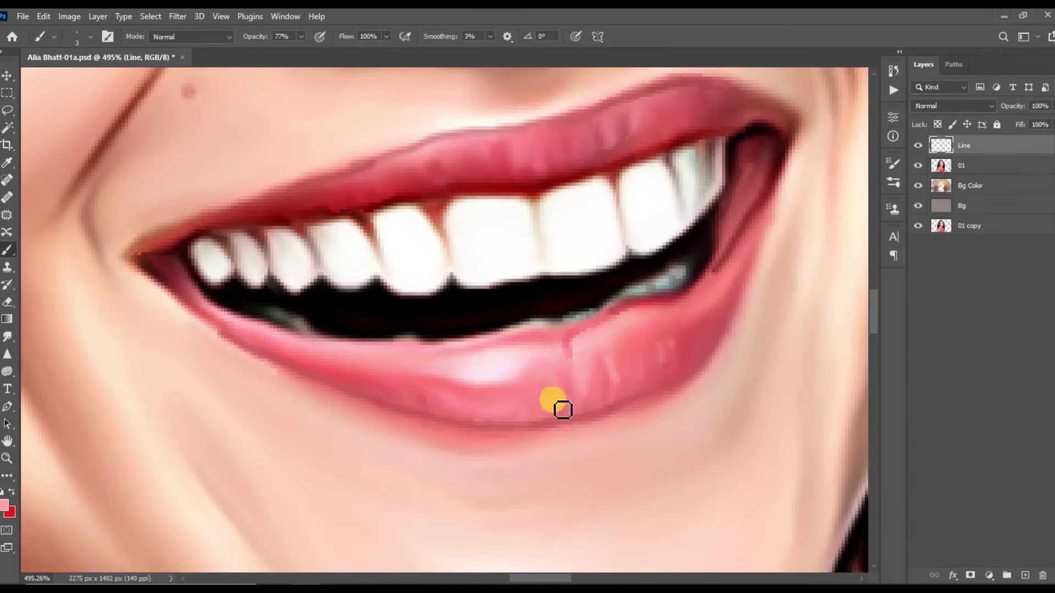
{"action": "scroll", "coordinate": [393, 364], "scroll_direction": "up", "scroll_amount": 1}
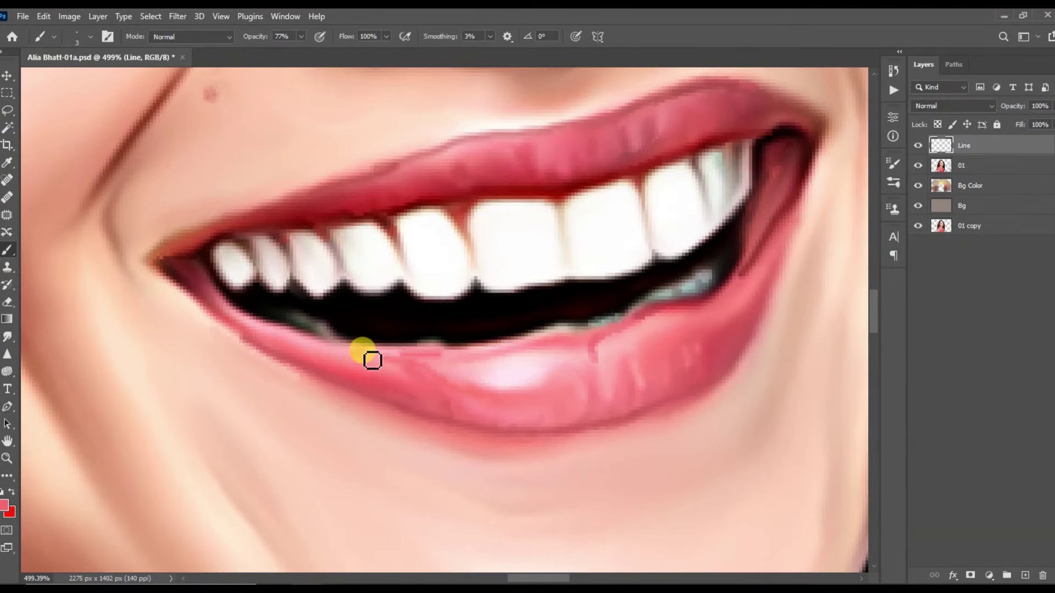
{"action": "key", "text": "r"}
{"action": "scroll", "coordinate": [293, 320], "scroll_direction": "up", "scroll_amount": 2}
{"action": "left_click_drag", "start_coordinate": [397, 346], "coordinate": [445, 338]}
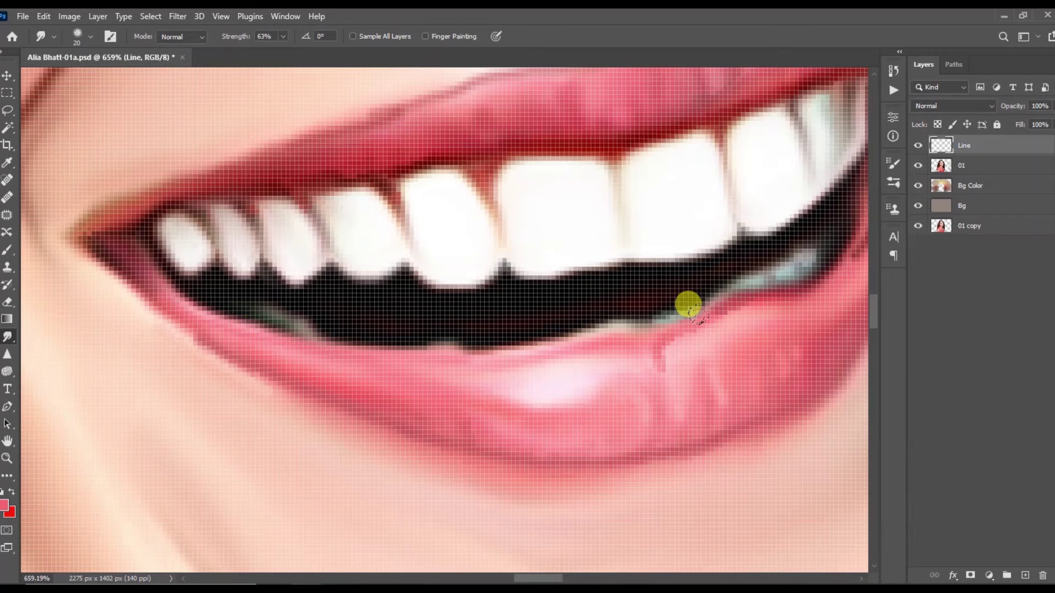
Sample a light pink, paint a highlight stroke on the lower lip, and blend it.
{"action": "key", "text": "b"}
{"action": "scroll", "coordinate": [626, 346], "scroll_direction": "up", "scroll_amount": 2}
{"action": "left_click", "coordinate": [666, 343], "text": "alt"}
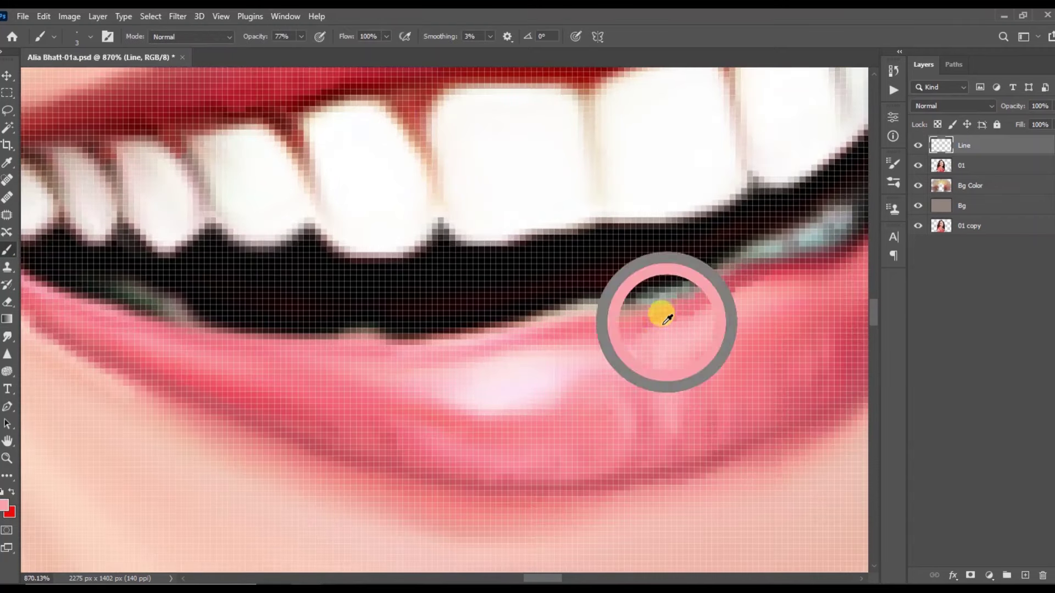
{"action": "scroll", "coordinate": [785, 283], "scroll_direction": "down", "scroll_amount": 2}
{"action": "left_click_drag", "start_coordinate": [659, 313], "coordinate": [640, 391]}
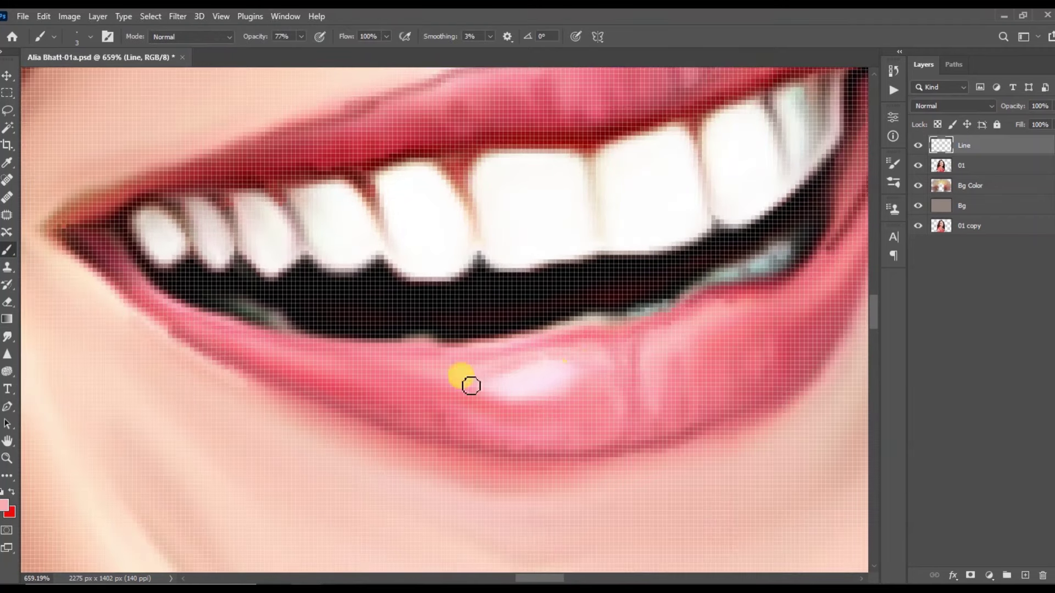
{"action": "key", "text": "r"}
{"action": "scroll", "coordinate": [521, 371], "scroll_direction": "down", "scroll_amount": 3}
{"action": "scroll", "coordinate": [483, 329], "scroll_direction": "up", "scroll_amount": 1}
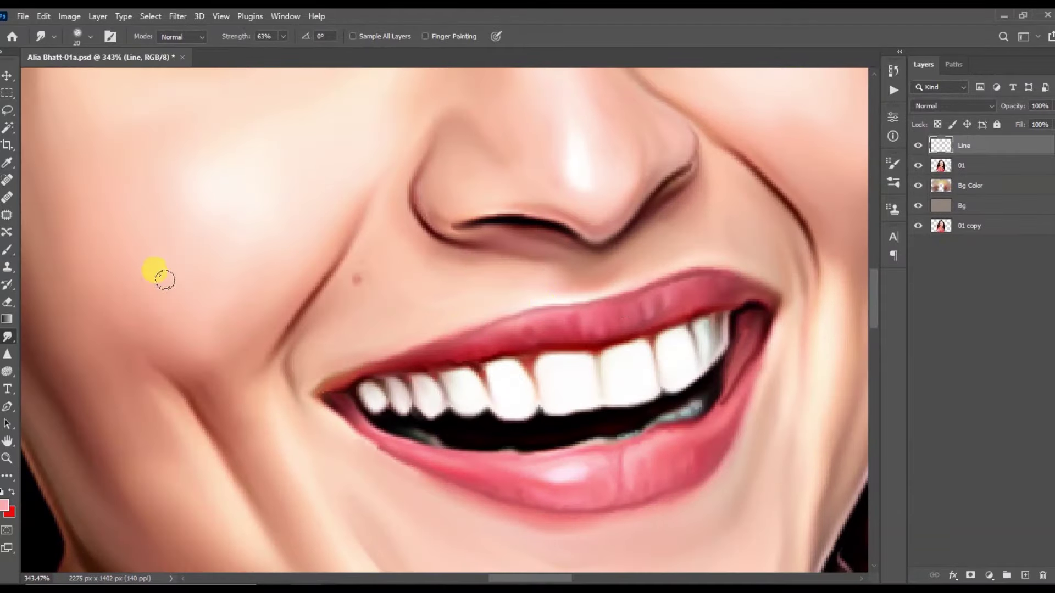
{"action": "key", "text": "b"}
{"action": "scroll", "coordinate": [583, 254], "scroll_direction": "up", "scroll_amount": 1}
{"action": "scroll", "coordinate": [627, 270], "scroll_direction": "up", "scroll_amount": 2}
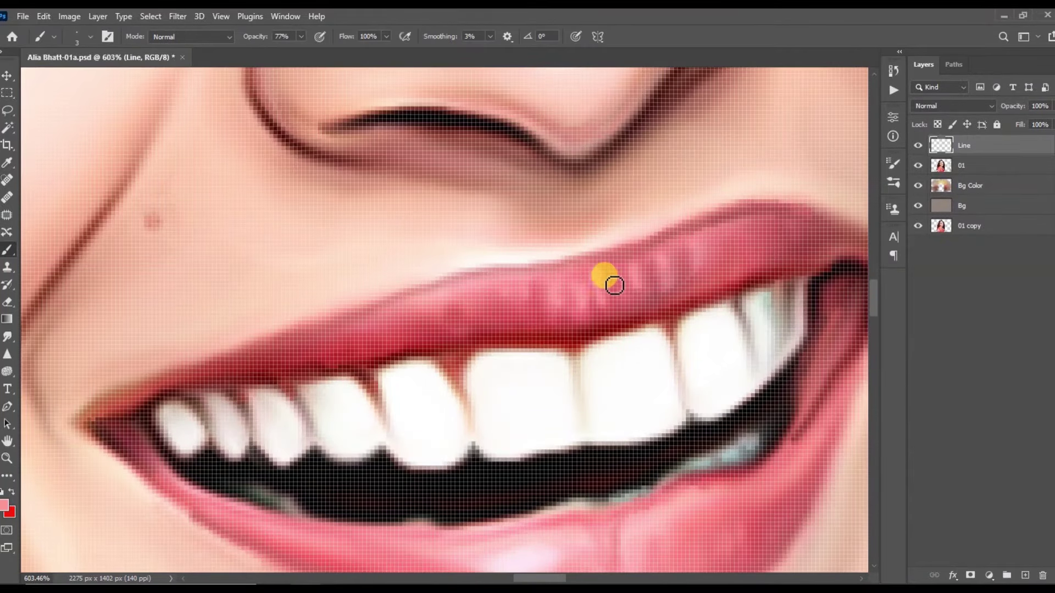
Paint and smudge soft vertical texture strokes across the upper lip.
{"action": "key", "text": "r"}
{"action": "scroll", "coordinate": [583, 283], "scroll_direction": "up", "scroll_amount": 2}
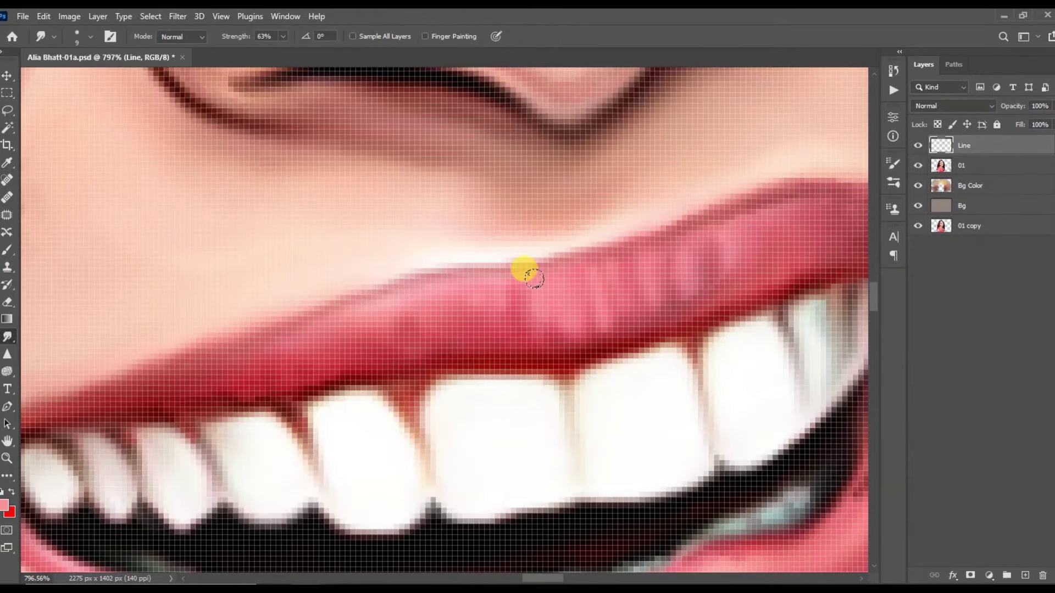
{"action": "scroll", "coordinate": [457, 299], "scroll_direction": "down", "scroll_amount": 3}
{"action": "left_click", "coordinate": [7, 250]}
{"action": "scroll", "coordinate": [558, 361], "scroll_direction": "up", "scroll_amount": 3}
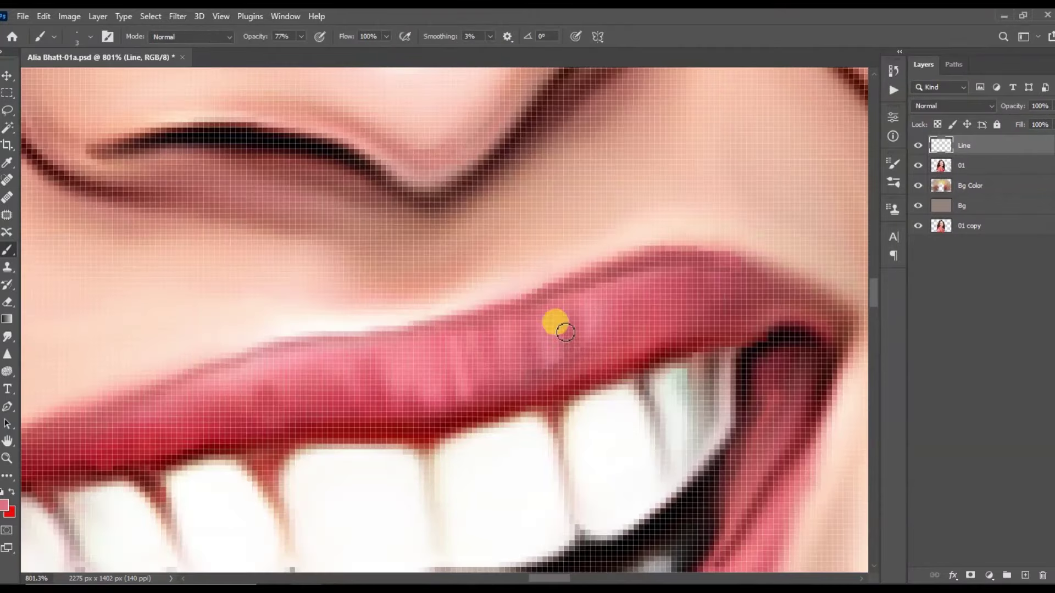
{"action": "scroll", "coordinate": [587, 362], "scroll_direction": "down", "scroll_amount": 1}
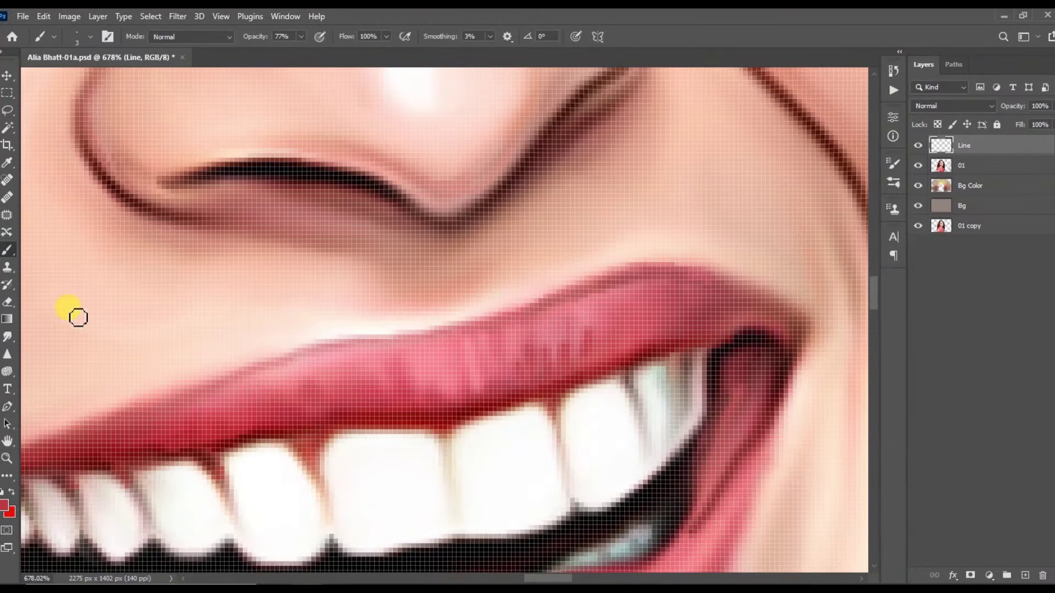
{"action": "left_click", "coordinate": [7, 337]}
{"action": "scroll", "coordinate": [574, 333], "scroll_direction": "down", "scroll_amount": 8}
{"action": "scroll", "coordinate": [490, 343], "scroll_direction": "up", "scroll_amount": 5}
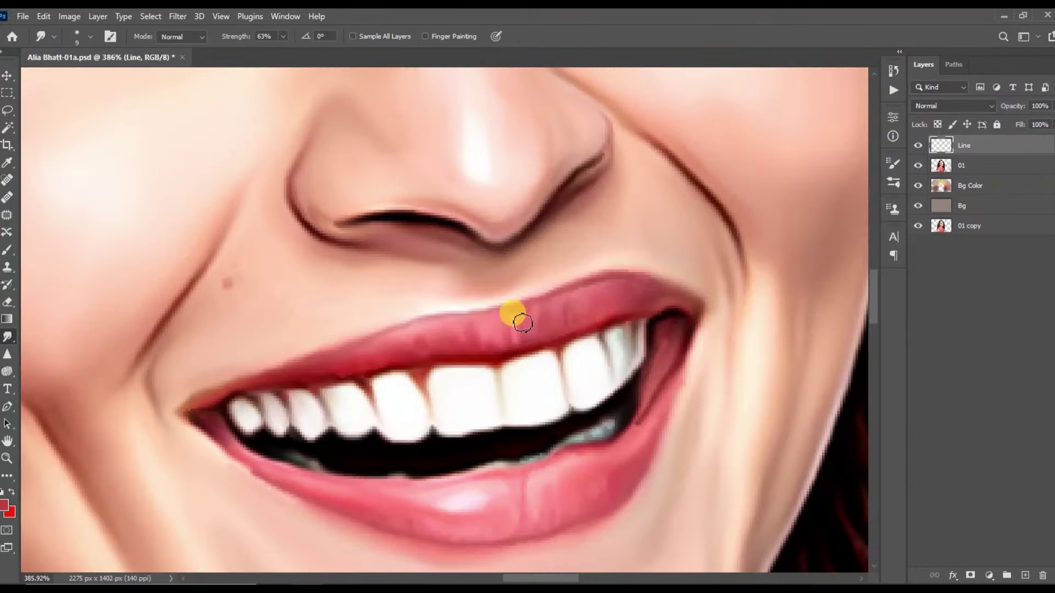
{"action": "scroll", "coordinate": [513, 325], "scroll_direction": "down", "scroll_amount": 5}
{"action": "scroll", "coordinate": [581, 306], "scroll_direction": "up", "scroll_amount": 2}
{"action": "key", "text": "b"}
{"action": "scroll", "coordinate": [434, 324], "scroll_direction": "up", "scroll_amount": 3}
{"action": "scroll", "coordinate": [540, 404], "scroll_direction": "up", "scroll_amount": 4}
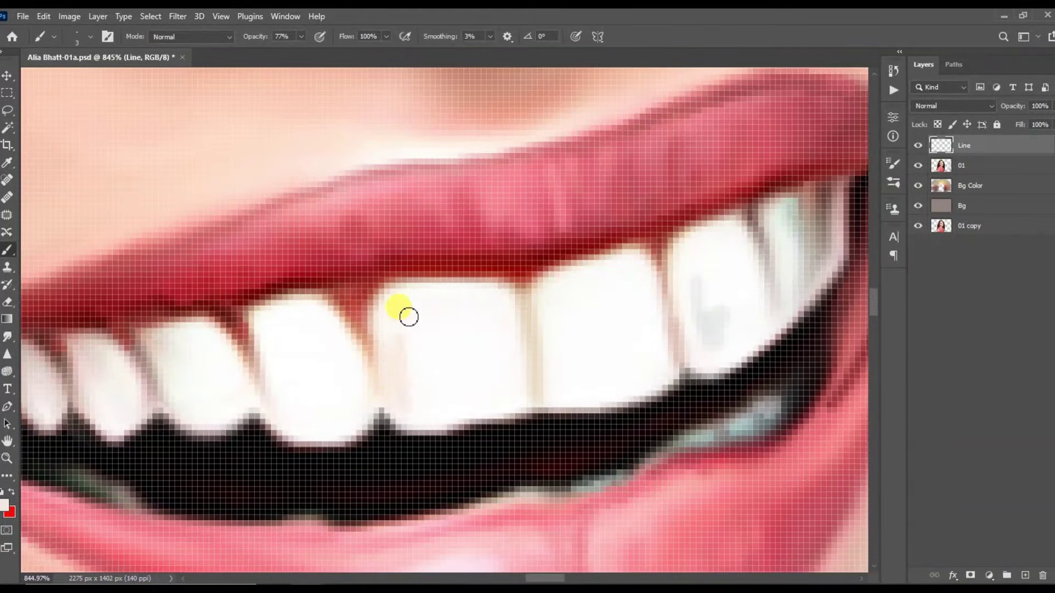
Smudge the existing teeth strokes to soften their edges.
{"action": "scroll", "coordinate": [494, 362], "scroll_direction": "left", "scroll_amount": 2}
{"action": "scroll", "coordinate": [434, 347], "scroll_direction": "up", "scroll_amount": 1}
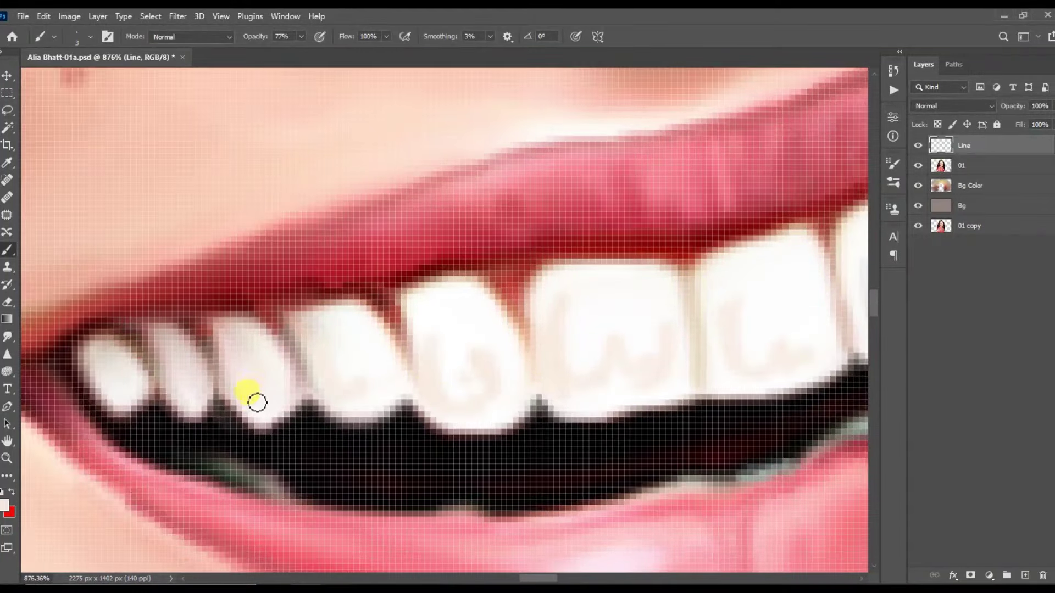
{"action": "key", "text": "r"}
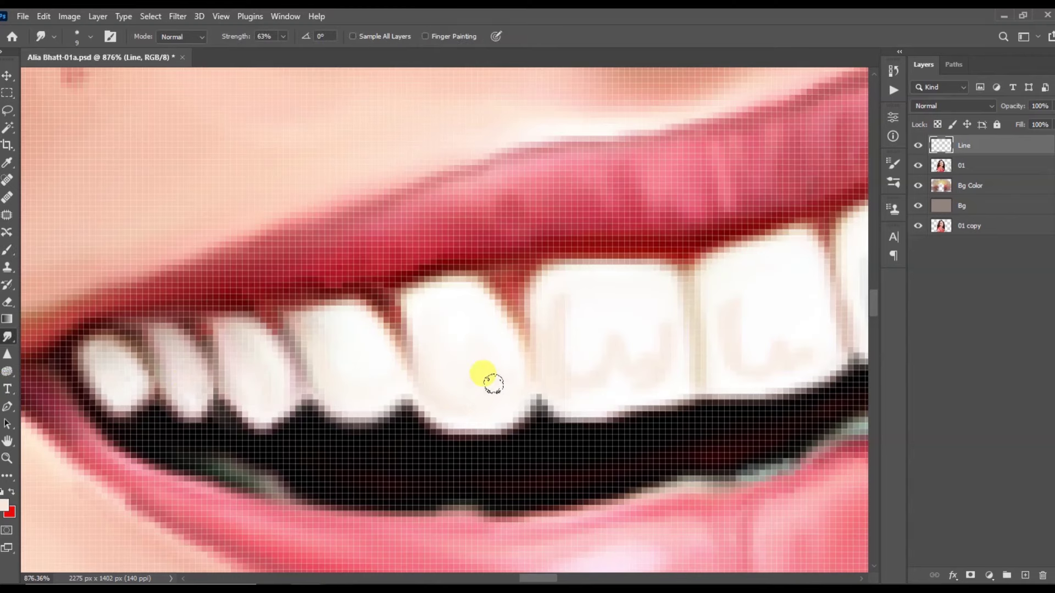
{"action": "scroll", "coordinate": [632, 308], "scroll_direction": "down", "scroll_amount": 3}
{"action": "scroll", "coordinate": [714, 341], "scroll_direction": "up", "scroll_amount": 1}
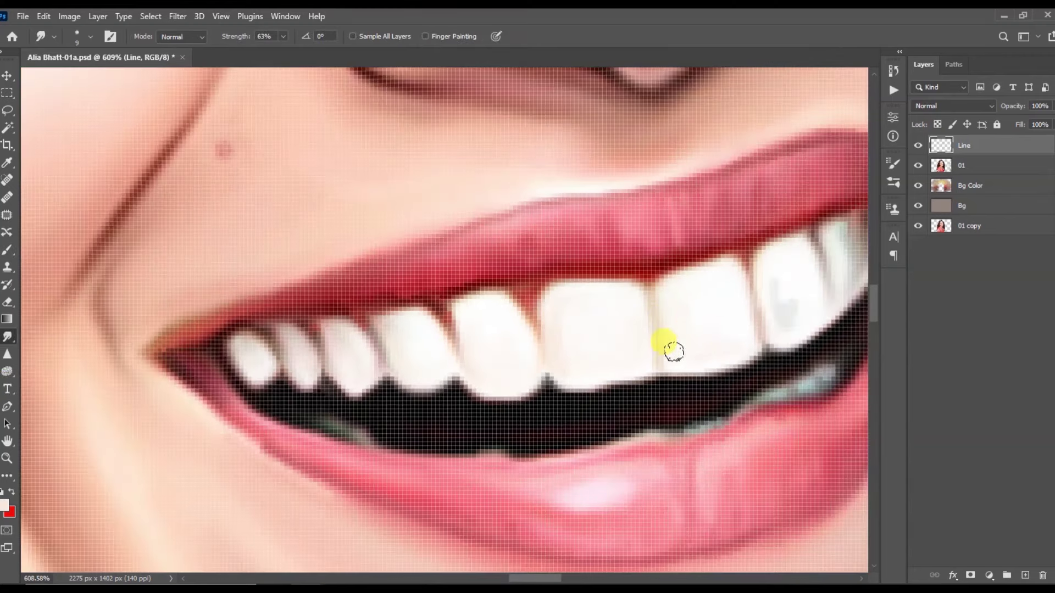
{"action": "scroll", "coordinate": [765, 317], "scroll_direction": "down", "scroll_amount": 3}
{"action": "scroll", "coordinate": [577, 294], "scroll_direction": "up", "scroll_amount": 3}
Set the painting colour to white at 100% opacity and paint light gaps between the teeth.
{"action": "left_click", "coordinate": [8, 251]}
{"action": "left_click", "coordinate": [5, 505]}
{"action": "key", "text": "Return"}
{"action": "scroll", "coordinate": [465, 327], "scroll_direction": "up", "scroll_amount": 2}
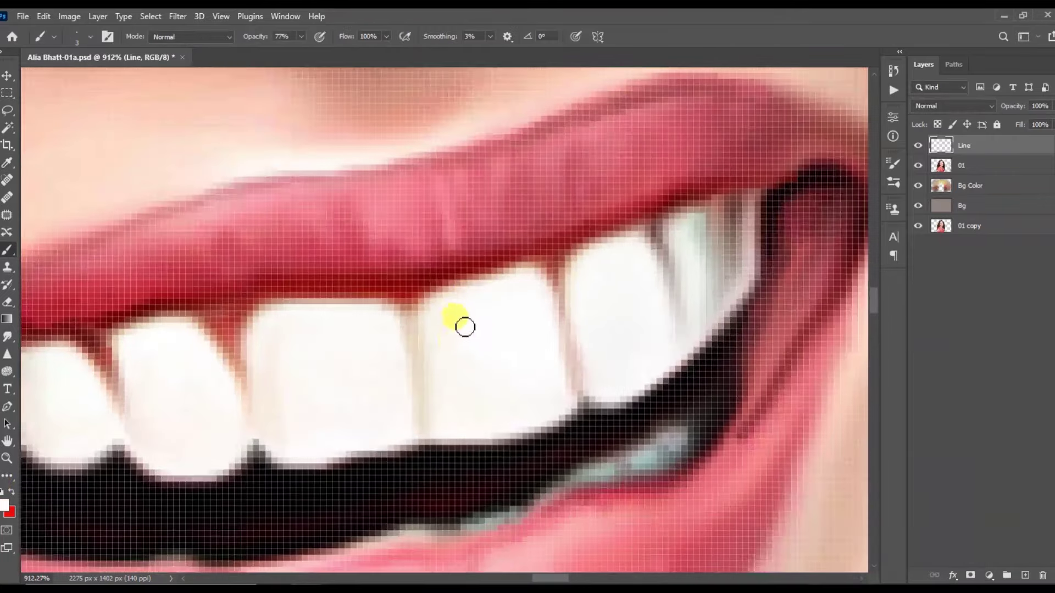
{"action": "scroll", "coordinate": [472, 334], "scroll_direction": "down", "scroll_amount": 1}
{"action": "scroll", "coordinate": [351, 358], "scroll_direction": "down", "scroll_amount": 5}
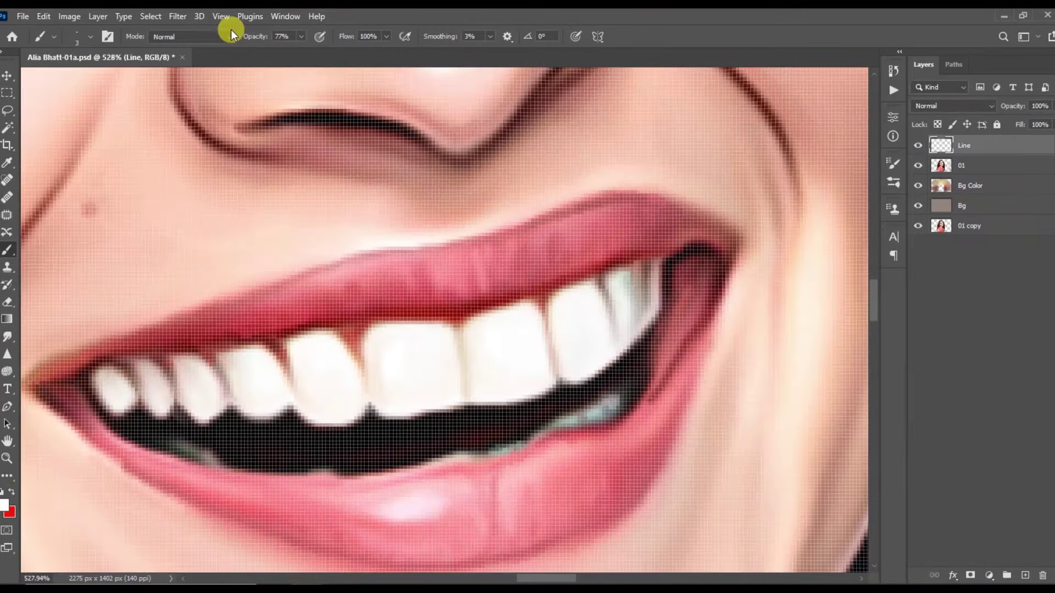
{"action": "key", "text": "0"}
{"action": "scroll", "coordinate": [327, 368], "scroll_direction": "up", "scroll_amount": 5}
{"action": "scroll", "coordinate": [518, 208], "scroll_direction": "down", "scroll_amount": 5}
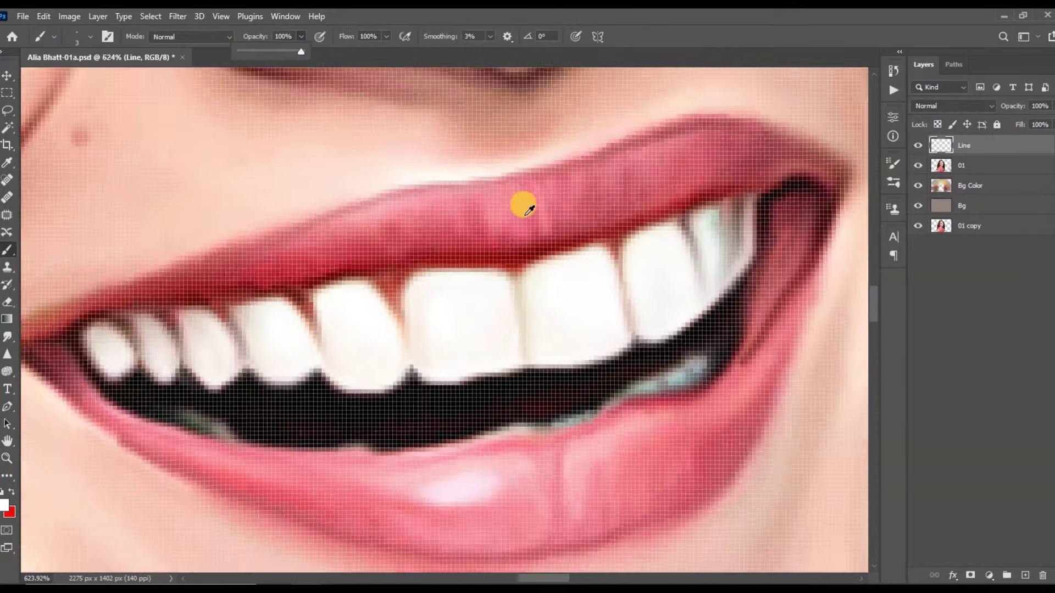
{"action": "scroll", "coordinate": [217, 332], "scroll_direction": "up", "scroll_amount": 6}
{"action": "scroll", "coordinate": [526, 276], "scroll_direction": "down", "scroll_amount": 2}
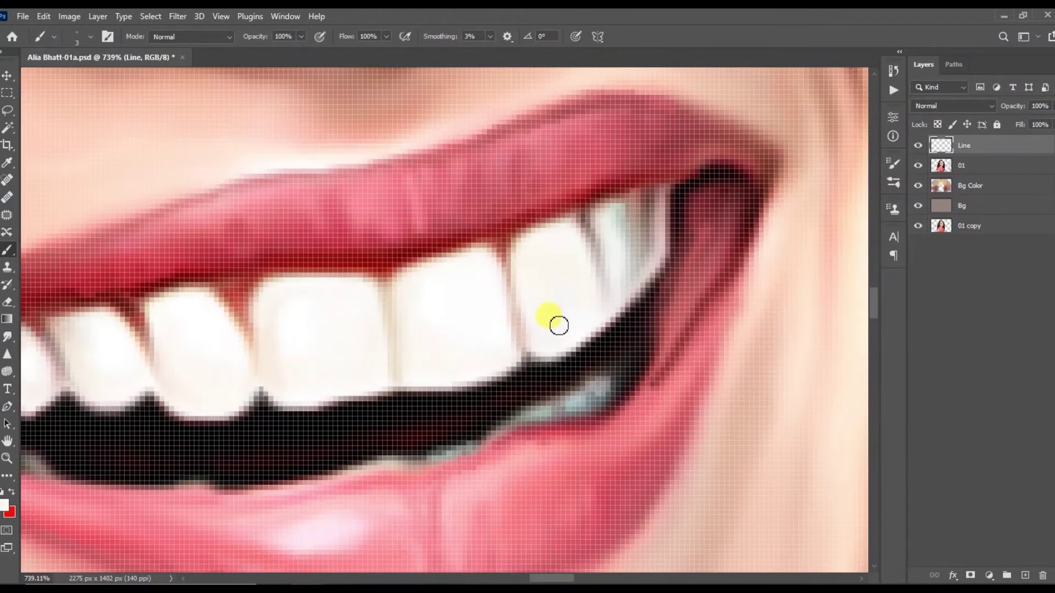
Smudge the new teeth strokes and fit the whole portrait on screen.
{"action": "key", "text": "r"}
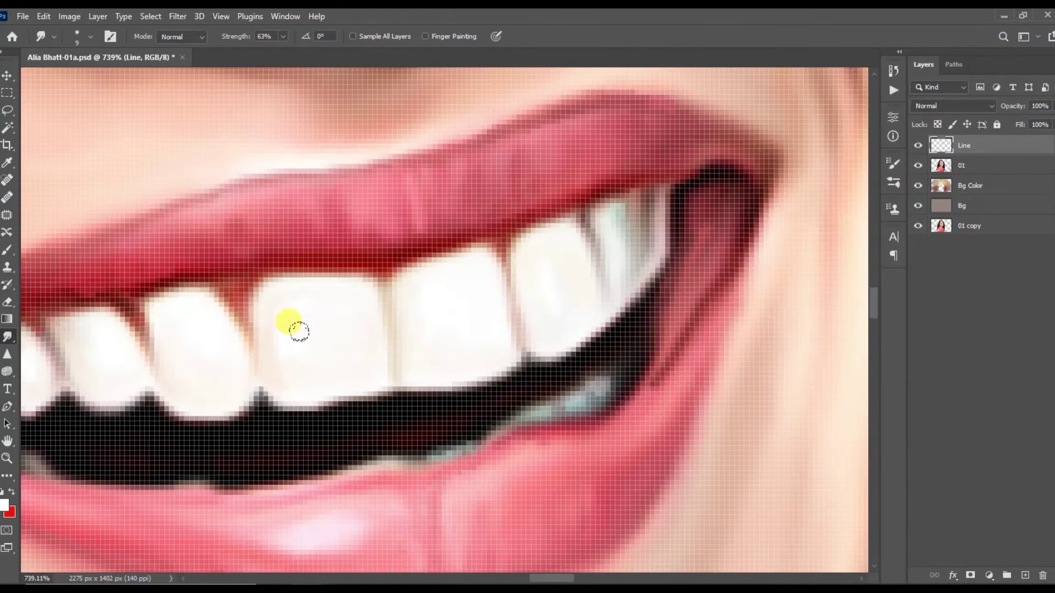
{"action": "scroll", "coordinate": [377, 342], "scroll_direction": "down", "scroll_amount": 1}
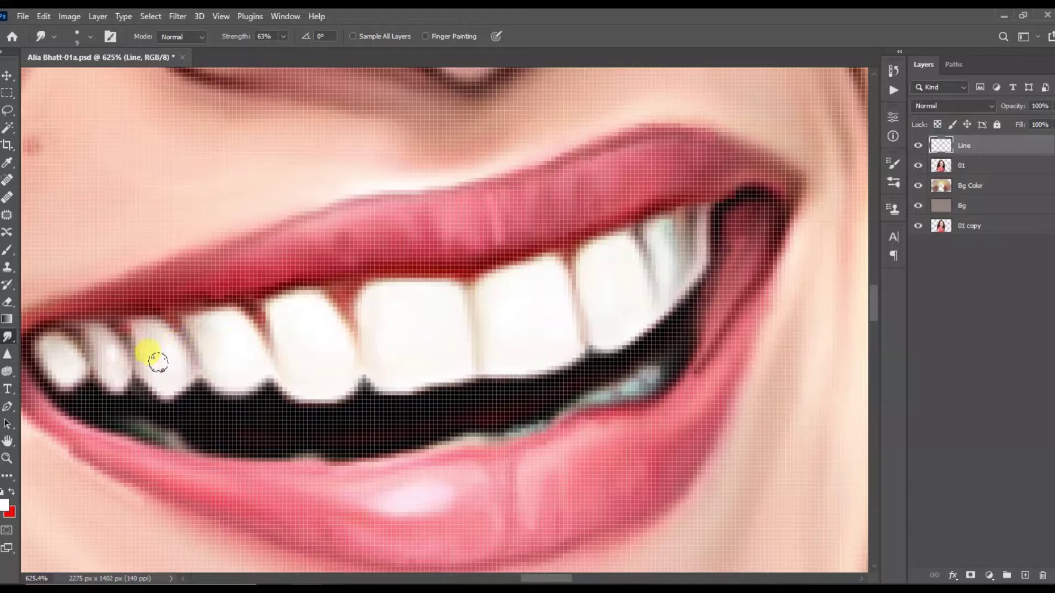
{"action": "key", "text": "ctrl+0"}
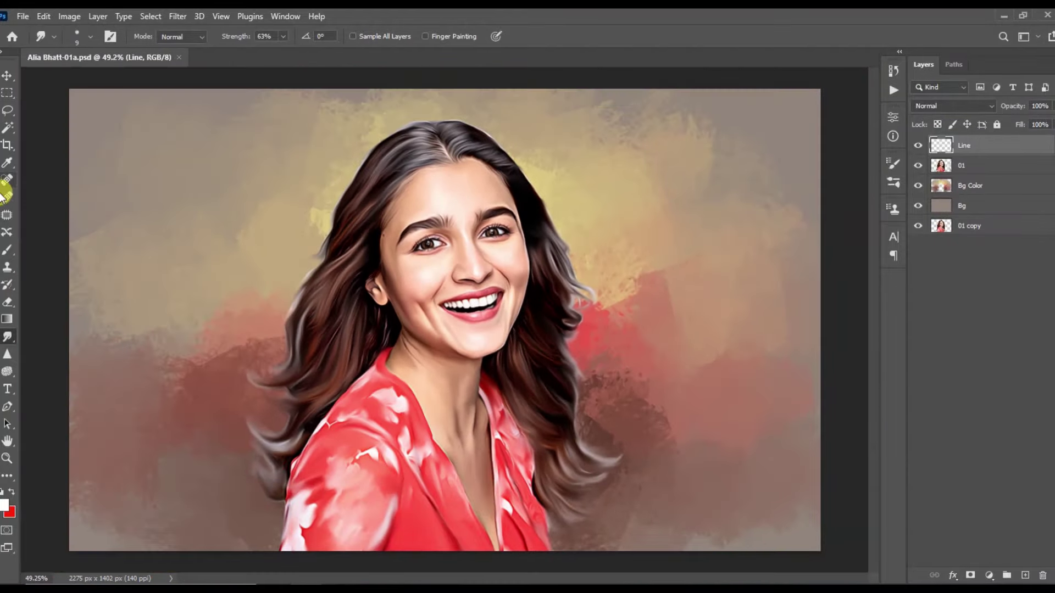
Sample the shirt's red and paint fold lines across the shirt at about half opacity.
{"action": "key", "text": "b"}
{"action": "scroll", "coordinate": [353, 271], "scroll_direction": "up", "scroll_amount": 4}
{"action": "left_click", "coordinate": [509, 417], "text": "alt"}
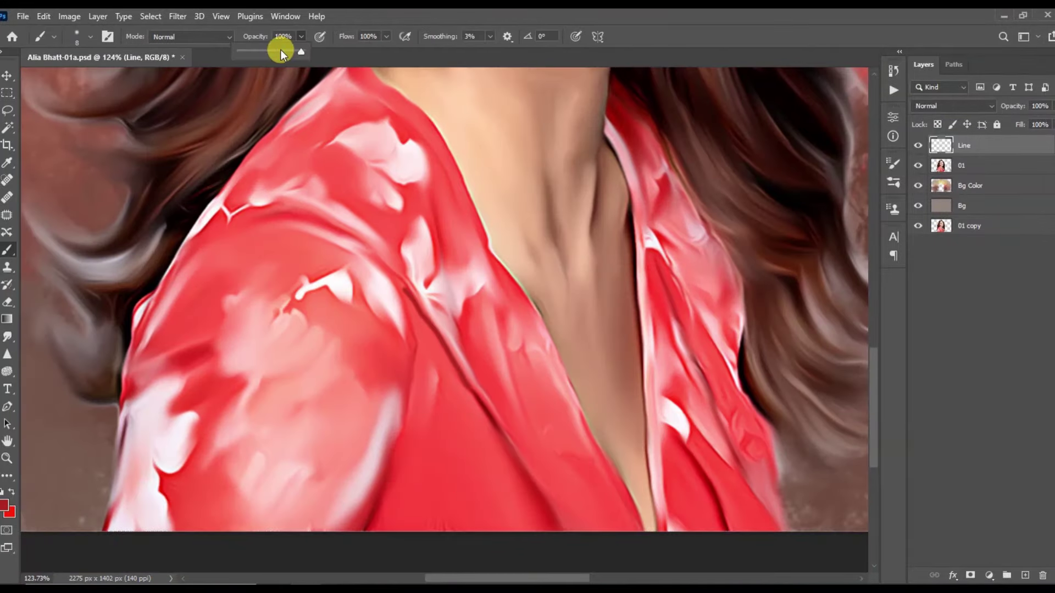
{"action": "key", "text": "5"}
{"action": "key", "text": "5"}
{"action": "scroll", "coordinate": [434, 165], "scroll_direction": "down", "scroll_amount": 2}
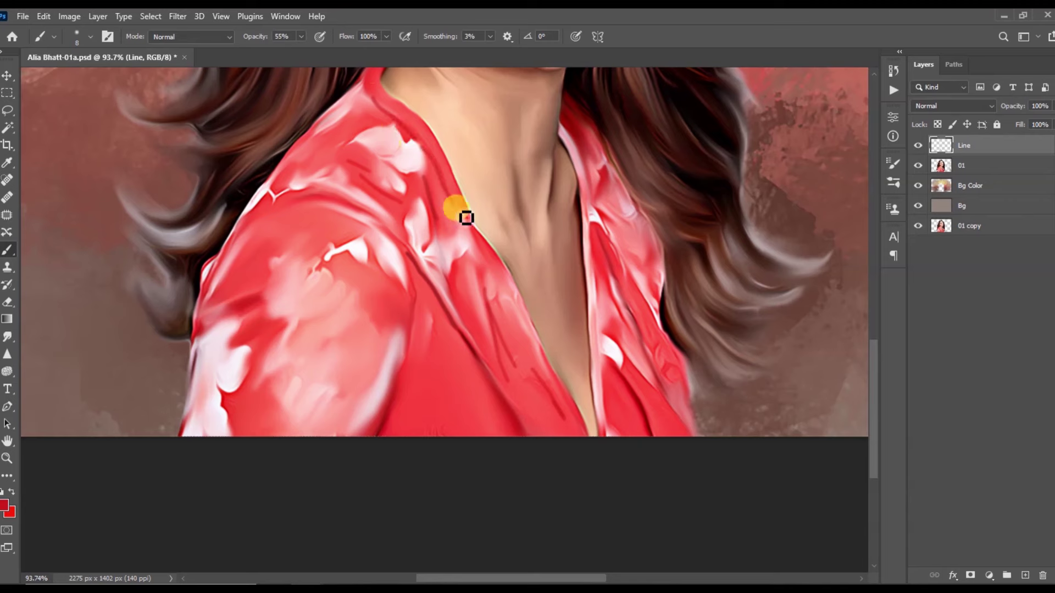
{"action": "scroll", "coordinate": [437, 317], "scroll_direction": "down", "scroll_amount": 2}
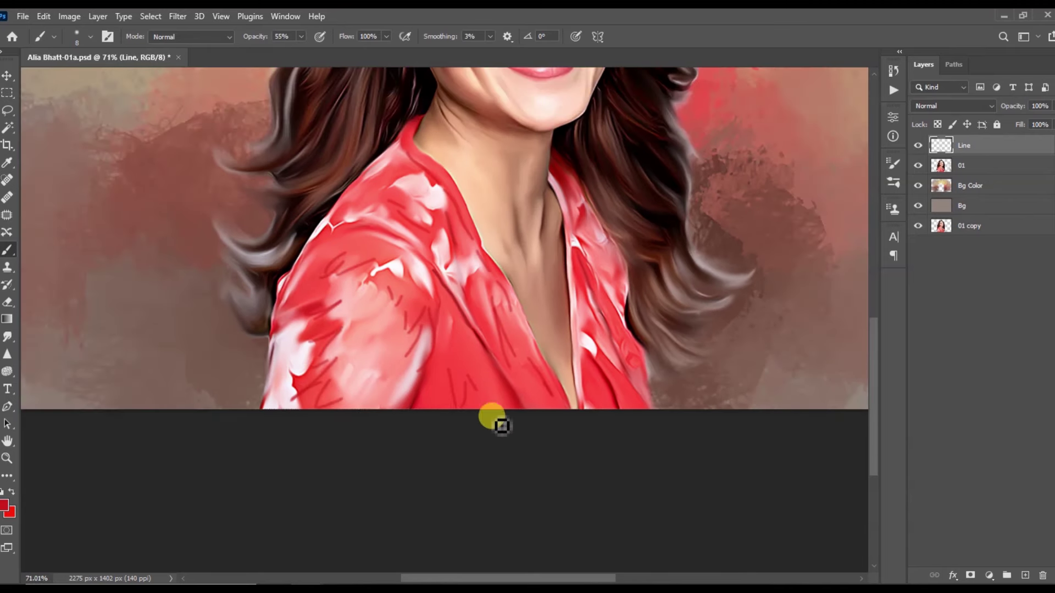
{"action": "scroll", "coordinate": [577, 335], "scroll_direction": "up", "scroll_amount": 2}
{"action": "scroll", "coordinate": [376, 330], "scroll_direction": "up", "scroll_amount": 2}
Smudge the shirt fold strokes and add a new empty layer above Line.
{"action": "key", "text": "r"}
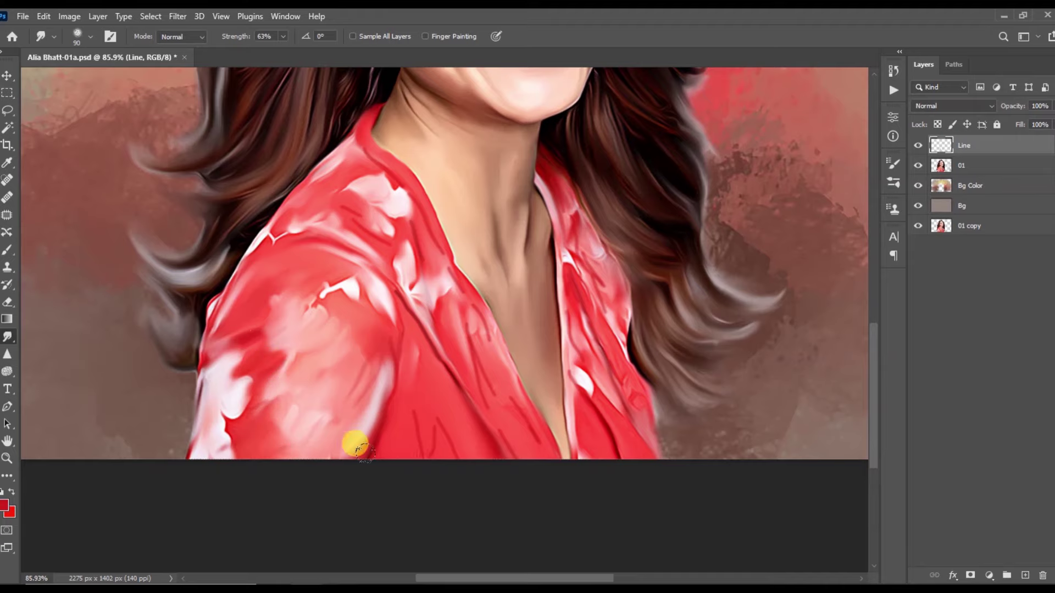
{"action": "scroll", "coordinate": [450, 288], "scroll_direction": "up", "scroll_amount": 2}
{"action": "scroll", "coordinate": [309, 251], "scroll_direction": "down", "scroll_amount": 2}
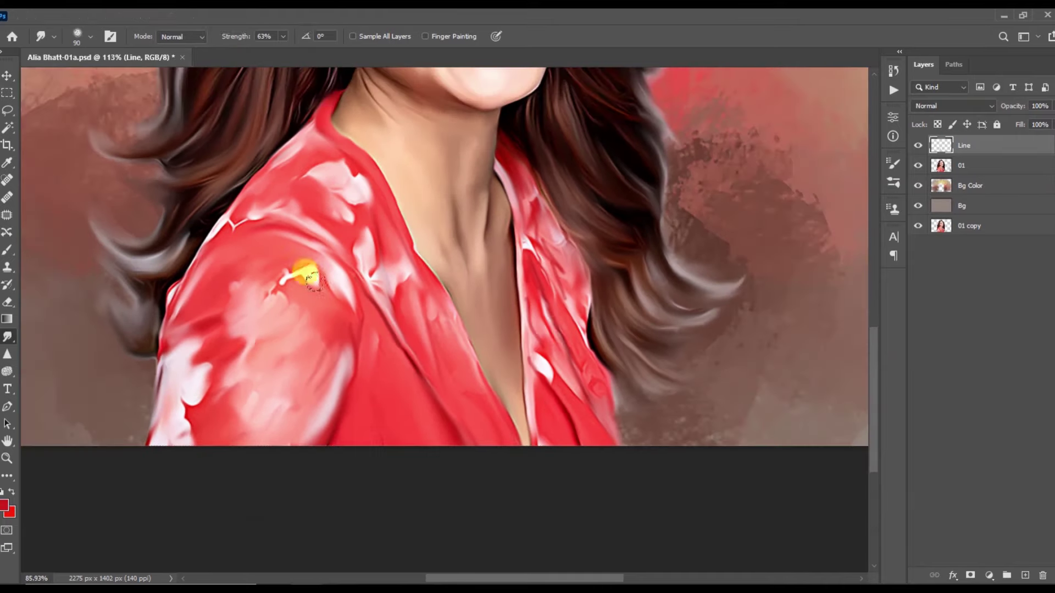
{"action": "scroll", "coordinate": [549, 379], "scroll_direction": "down", "scroll_amount": 3}
{"action": "scroll", "coordinate": [489, 170], "scroll_direction": "up", "scroll_amount": 2}
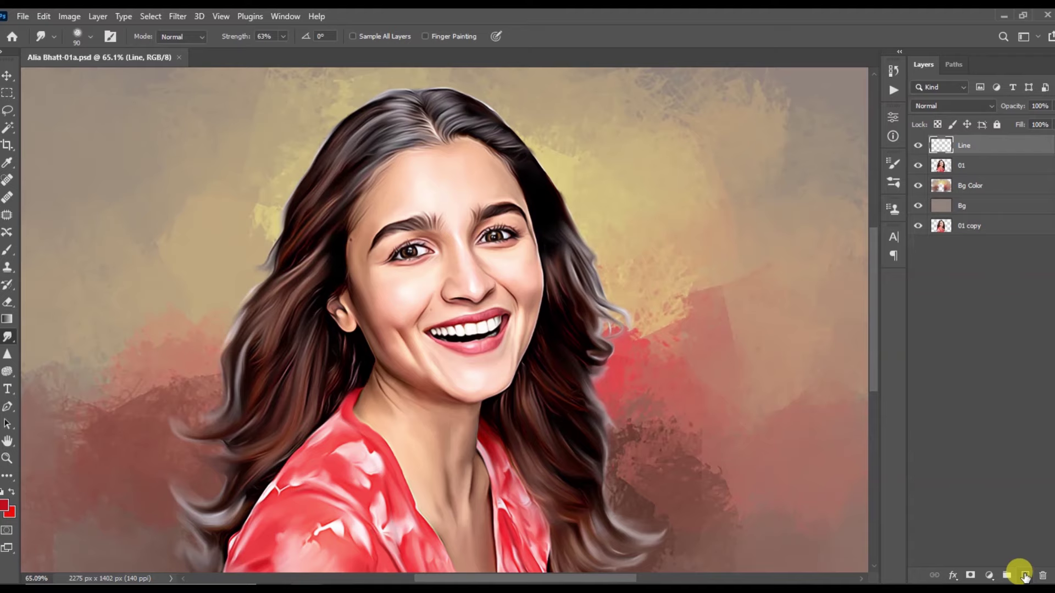
{"action": "left_click", "coordinate": [1025, 576]}
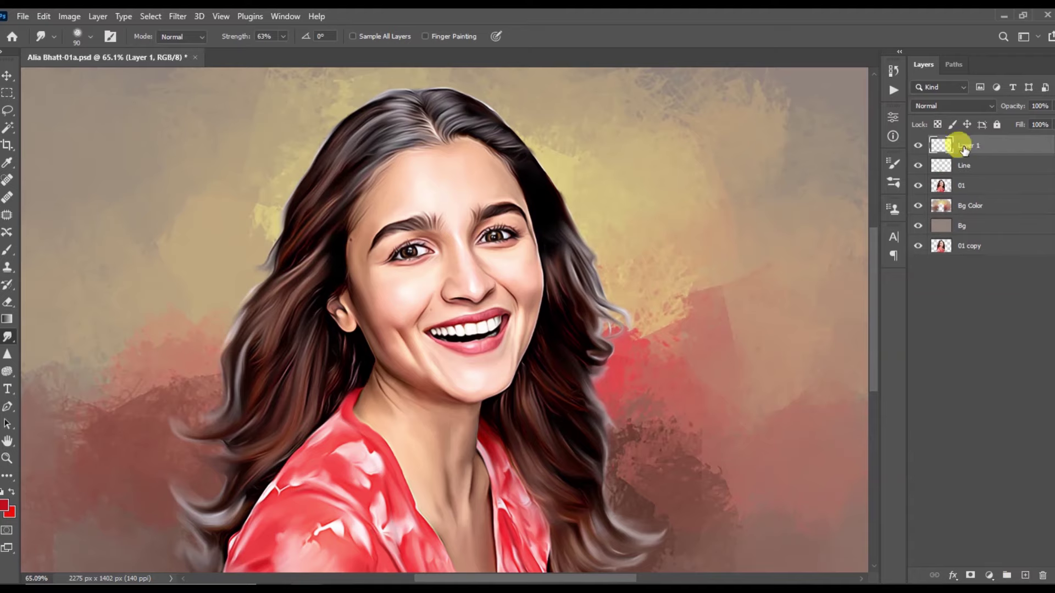
Choose a fine brush tip at 74% opacity and paint dark strands above the hairline and left edge.
{"action": "key", "text": "b"}
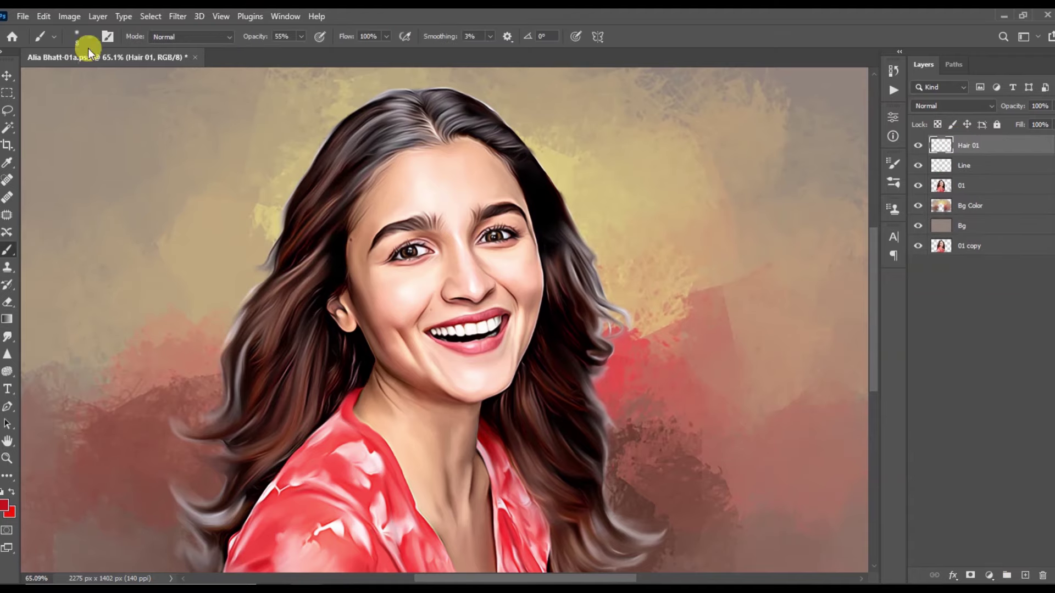
{"action": "left_click", "coordinate": [108, 36]}
{"action": "left_click", "coordinate": [853, 160]}
{"action": "key", "text": "7"}
{"action": "key", "text": "4"}
{"action": "scroll", "coordinate": [419, 113], "scroll_direction": "up", "scroll_amount": 4}
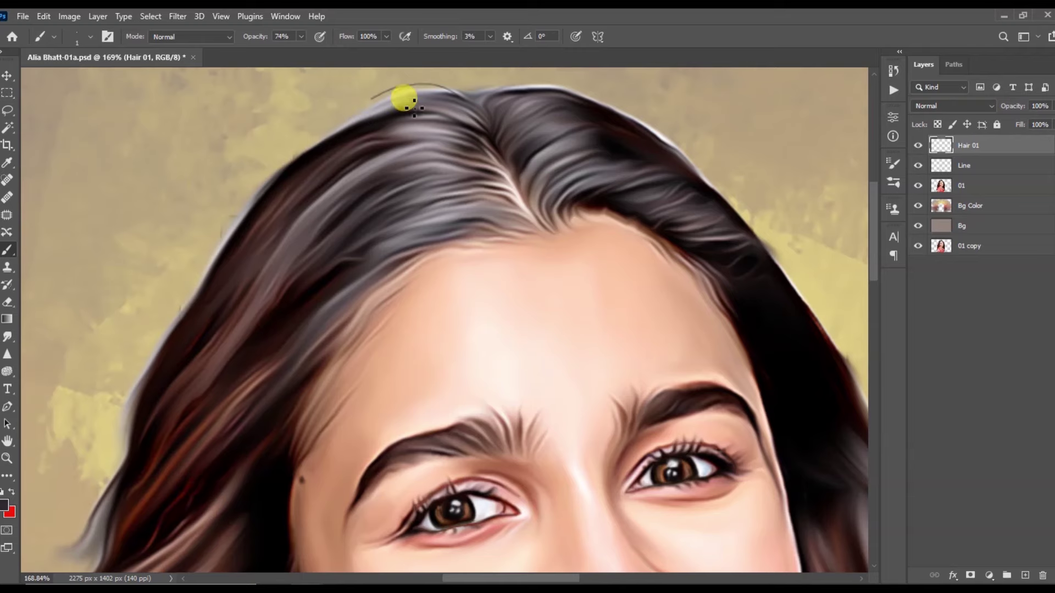
{"action": "left_click_drag", "start_coordinate": [292, 50], "coordinate": [290, 51]}
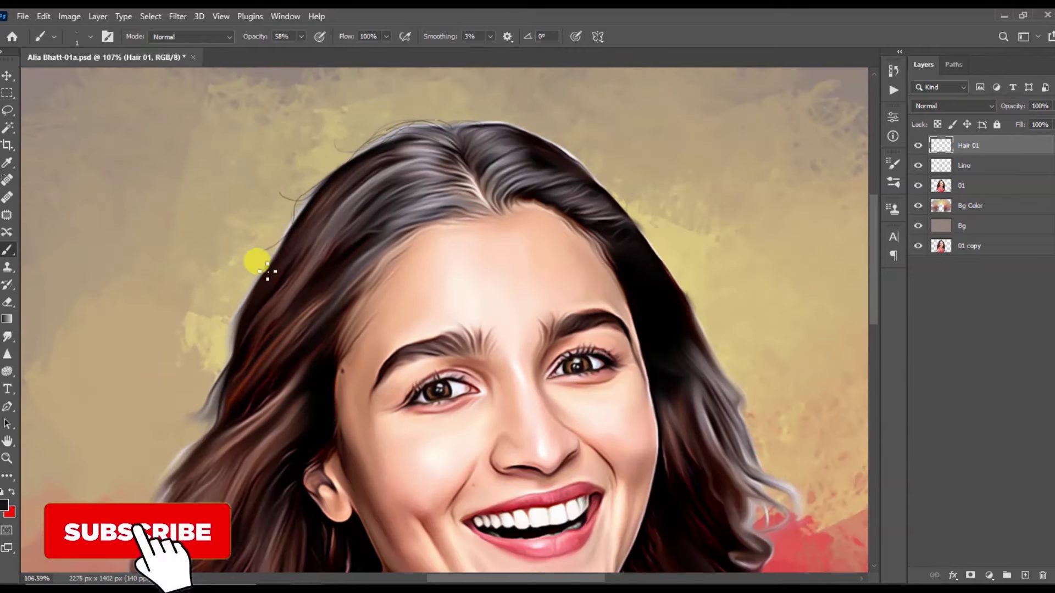
{"action": "left_click_drag", "start_coordinate": [283, 239], "coordinate": [193, 403]}
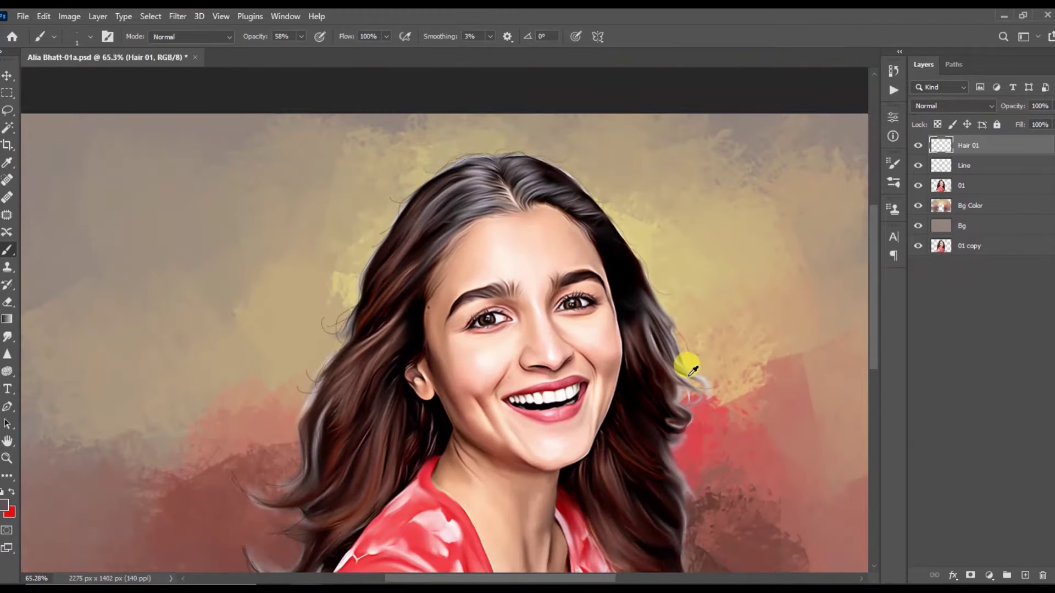
{"action": "scroll", "coordinate": [688, 410], "scroll_direction": "down", "scroll_amount": 3}
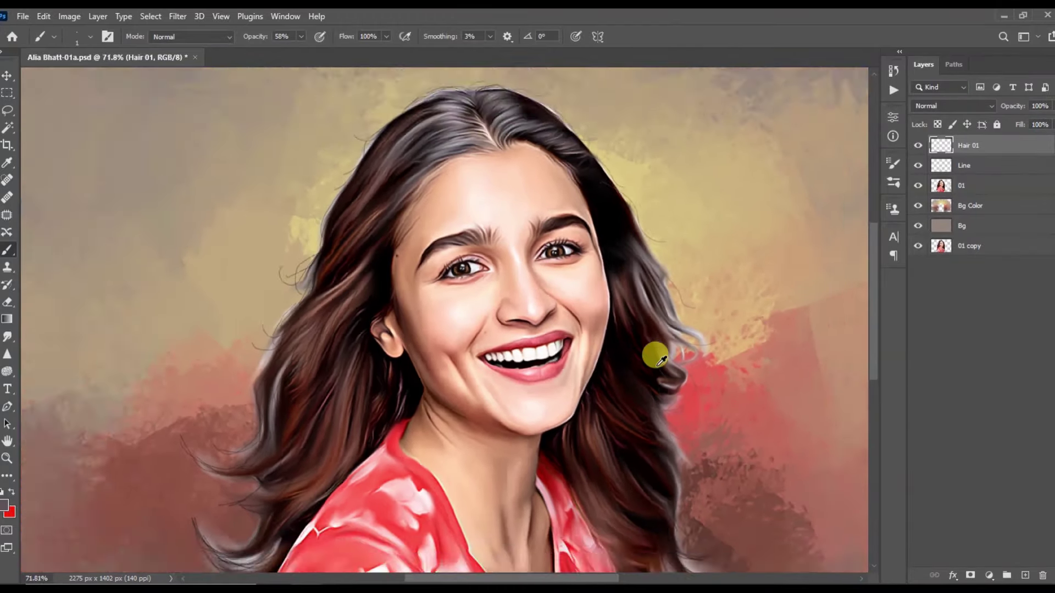
{"action": "scroll", "coordinate": [654, 364], "scroll_direction": "up", "scroll_amount": 2}
{"action": "scroll", "coordinate": [687, 461], "scroll_direction": "down", "scroll_amount": 2}
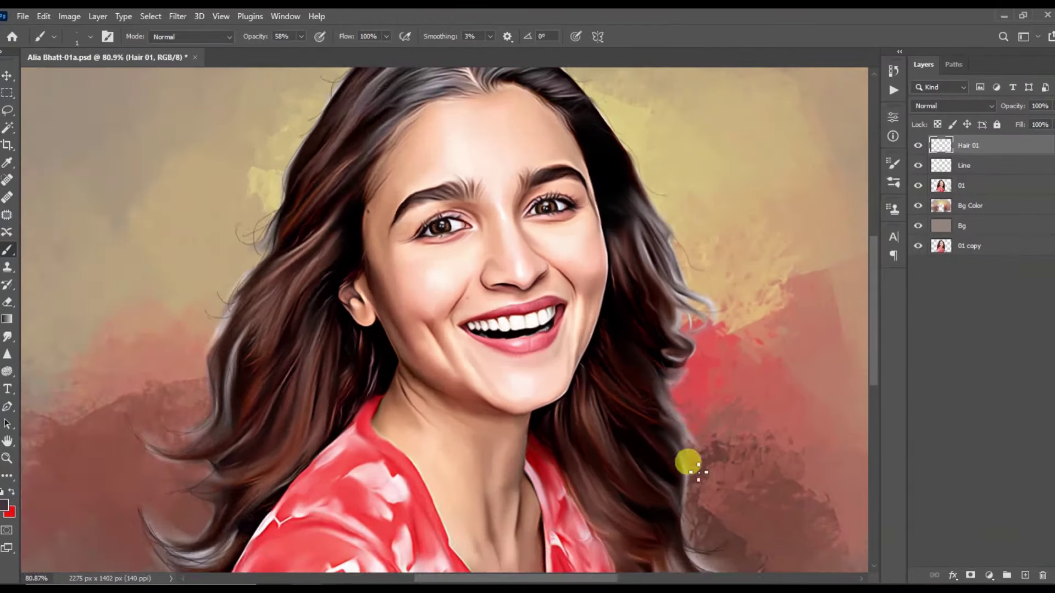
{"action": "scroll", "coordinate": [714, 478], "scroll_direction": "down", "scroll_amount": 2}
{"action": "scroll", "coordinate": [676, 461], "scroll_direction": "up", "scroll_amount": 3}
{"action": "scroll", "coordinate": [497, 170], "scroll_direction": "up", "scroll_amount": 2}
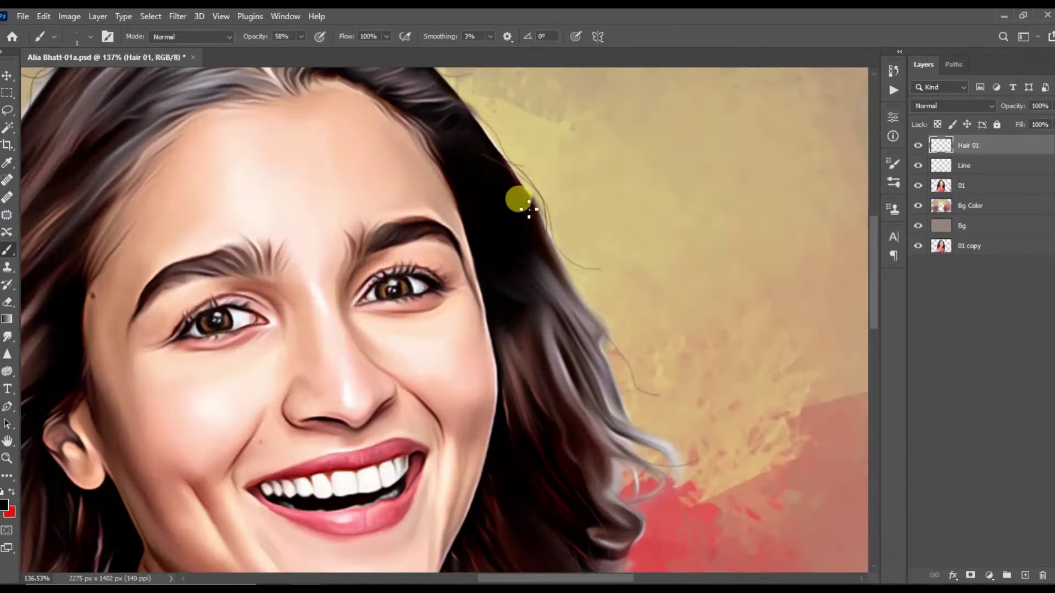
{"action": "scroll", "coordinate": [649, 431], "scroll_direction": "down", "scroll_amount": 2}
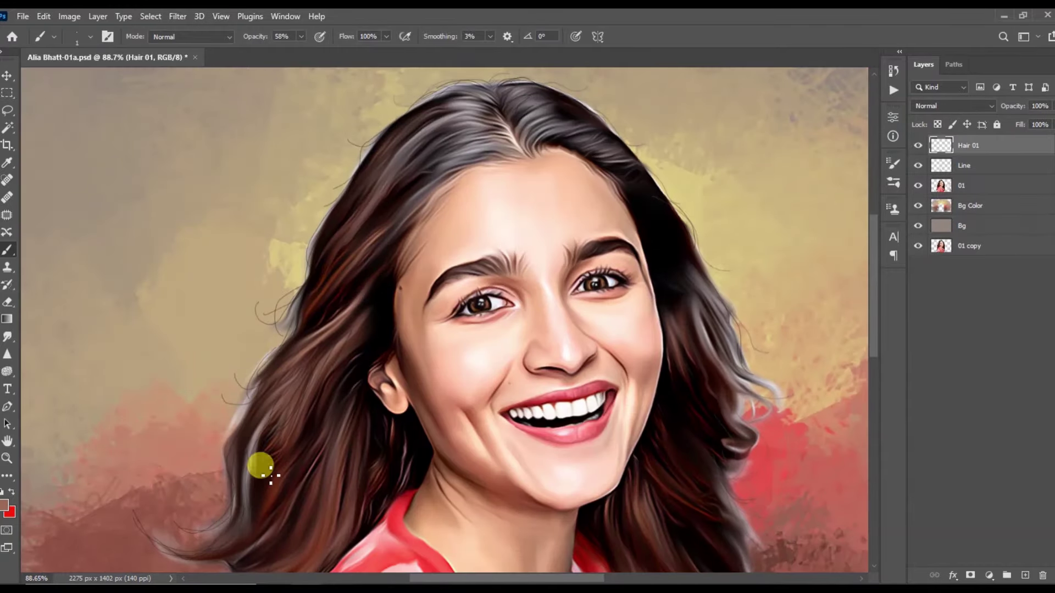
{"action": "scroll", "coordinate": [308, 488], "scroll_direction": "down", "scroll_amount": 1}
{"action": "scroll", "coordinate": [530, 377], "scroll_direction": "up", "scroll_amount": 2}
{"action": "scroll", "coordinate": [537, 328], "scroll_direction": "up", "scroll_amount": 1}
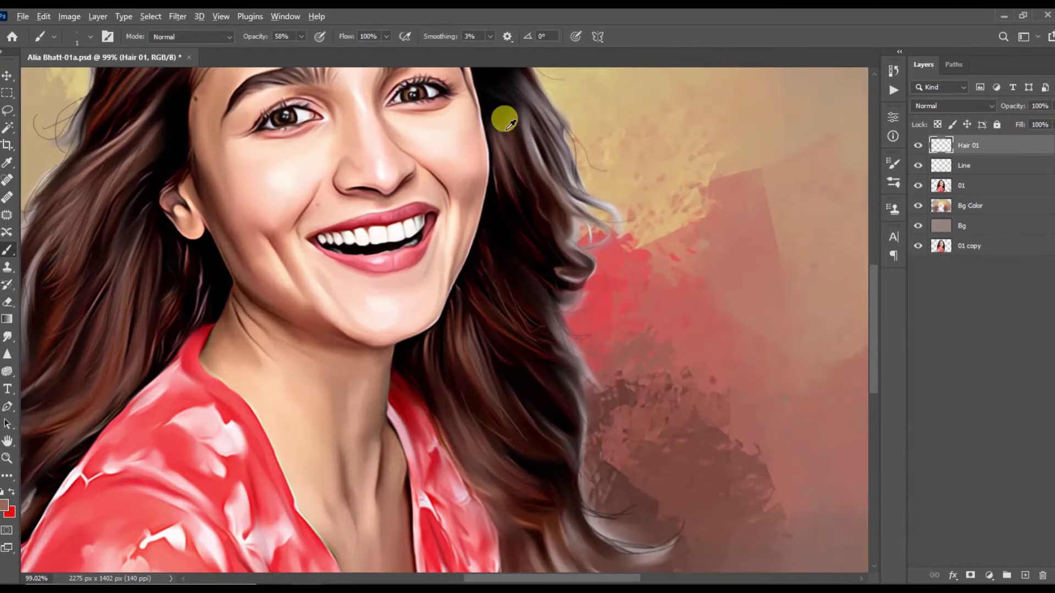
{"action": "scroll", "coordinate": [426, 473], "scroll_direction": "up", "scroll_amount": 3}
{"action": "scroll", "coordinate": [489, 306], "scroll_direction": "down", "scroll_amount": 1}
Raise brush opacity to 79% and add more fine strands across the part and outer hair edges.
{"action": "left_click_drag", "start_coordinate": [301, 44], "coordinate": [317, 48]}
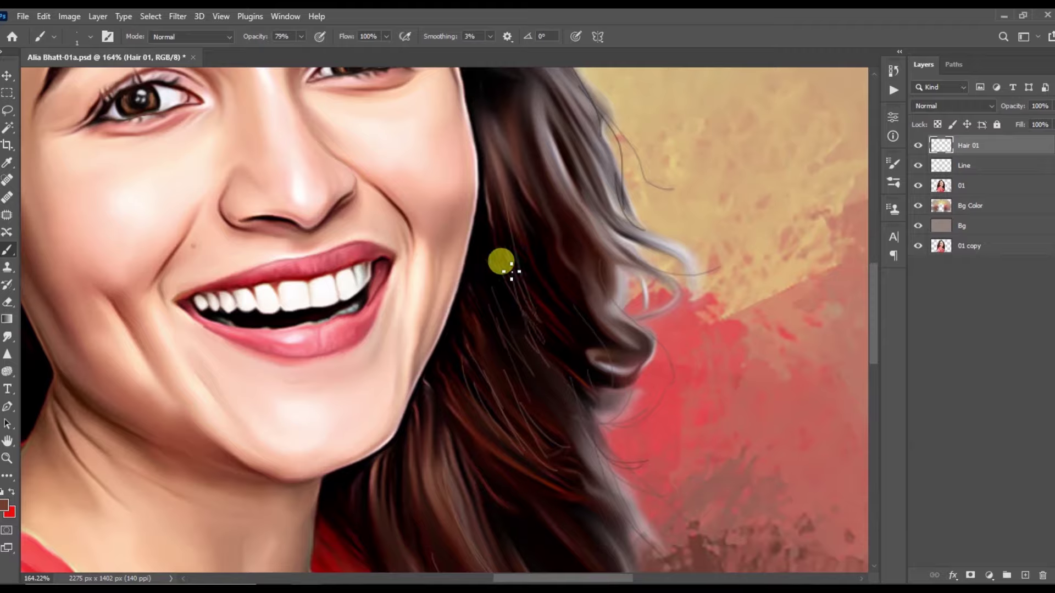
{"action": "scroll", "coordinate": [554, 393], "scroll_direction": "up", "scroll_amount": 1}
{"action": "scroll", "coordinate": [484, 353], "scroll_direction": "down", "scroll_amount": 3}
{"action": "scroll", "coordinate": [544, 249], "scroll_direction": "up", "scroll_amount": 2}
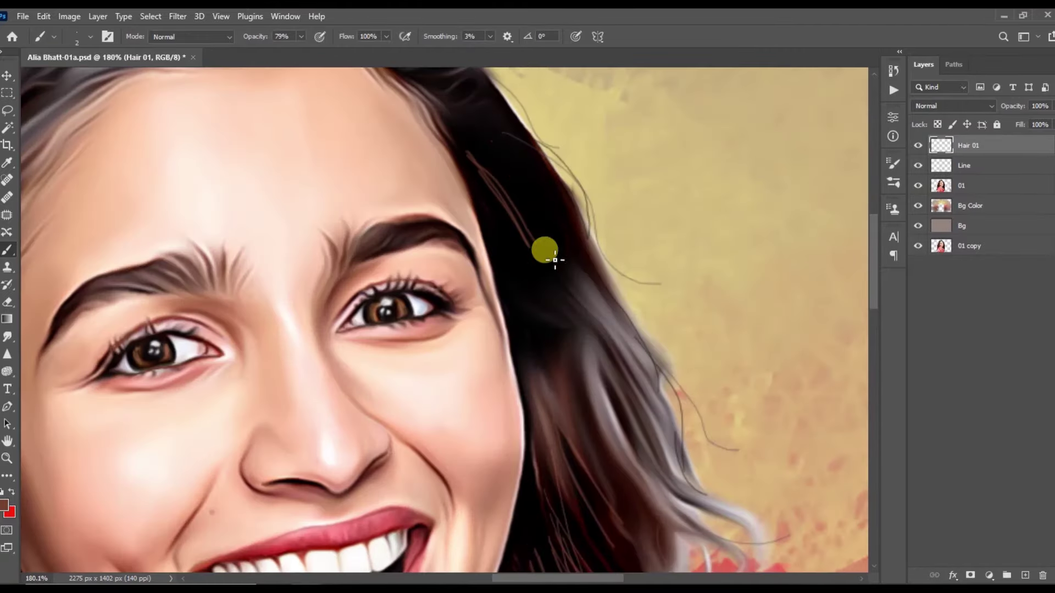
{"action": "scroll", "coordinate": [502, 148], "scroll_direction": "down", "scroll_amount": 1}
{"action": "scroll", "coordinate": [535, 239], "scroll_direction": "up", "scroll_amount": 2}
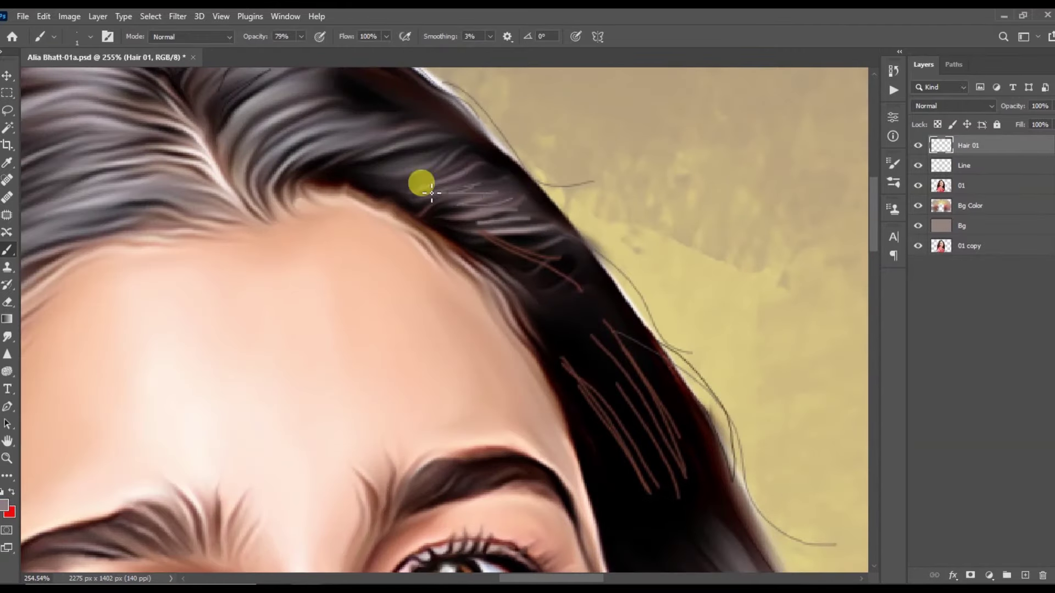
{"action": "scroll", "coordinate": [439, 144], "scroll_direction": "down", "scroll_amount": 1}
{"action": "scroll", "coordinate": [139, 156], "scroll_direction": "down", "scroll_amount": 2}
{"action": "scroll", "coordinate": [490, 209], "scroll_direction": "down", "scroll_amount": 1}
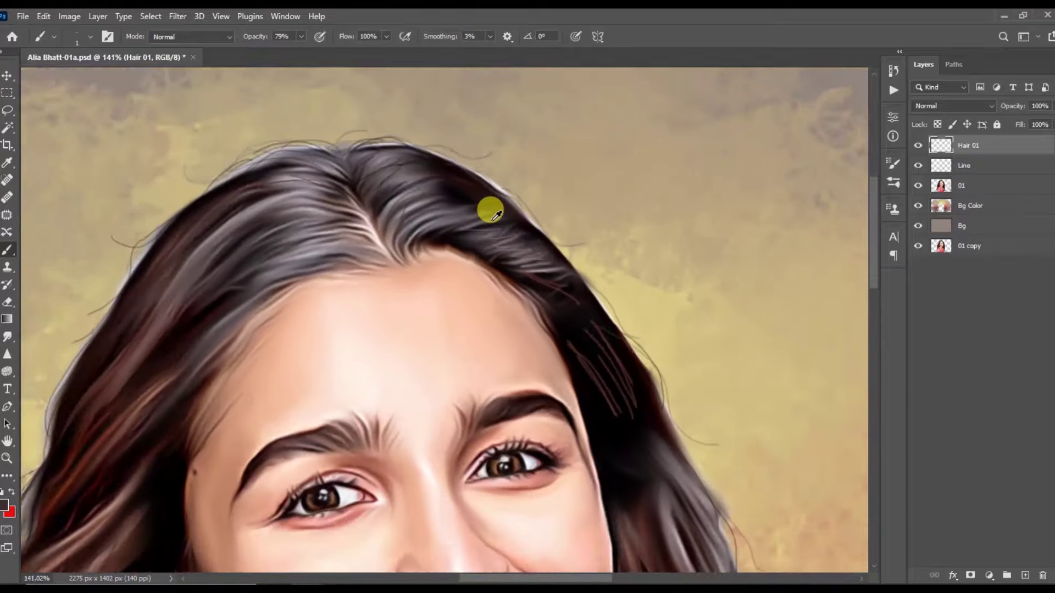
{"action": "scroll", "coordinate": [433, 199], "scroll_direction": "down", "scroll_amount": 1}
{"action": "scroll", "coordinate": [311, 171], "scroll_direction": "up", "scroll_amount": 2}
{"action": "scroll", "coordinate": [311, 172], "scroll_direction": "down", "scroll_amount": 2}
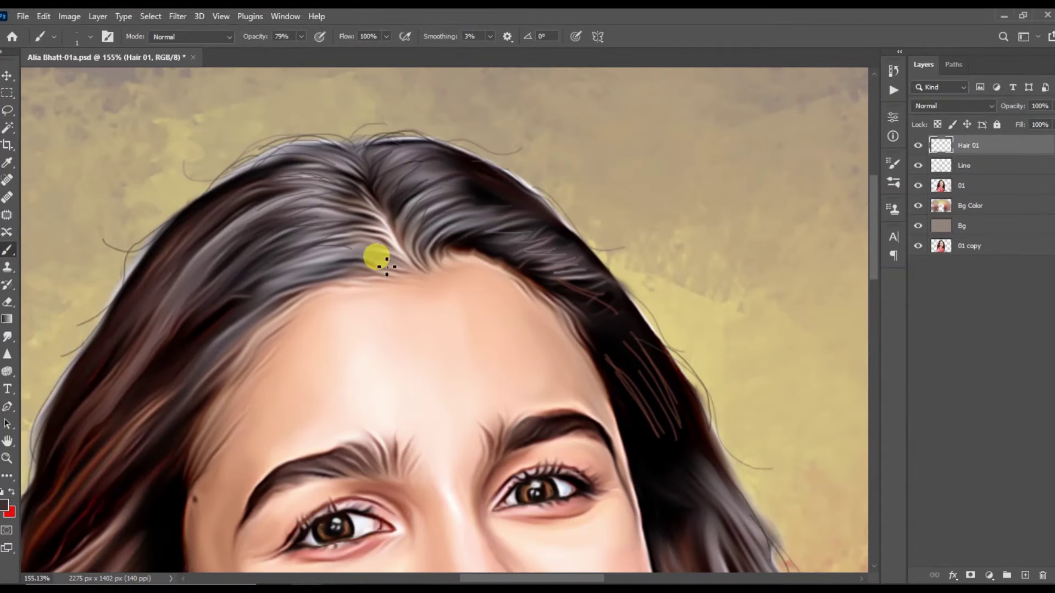
{"action": "scroll", "coordinate": [324, 233], "scroll_direction": "down", "scroll_amount": 2}
{"action": "scroll", "coordinate": [235, 253], "scroll_direction": "up", "scroll_amount": 2}
{"action": "scroll", "coordinate": [311, 219], "scroll_direction": "down", "scroll_amount": 1}
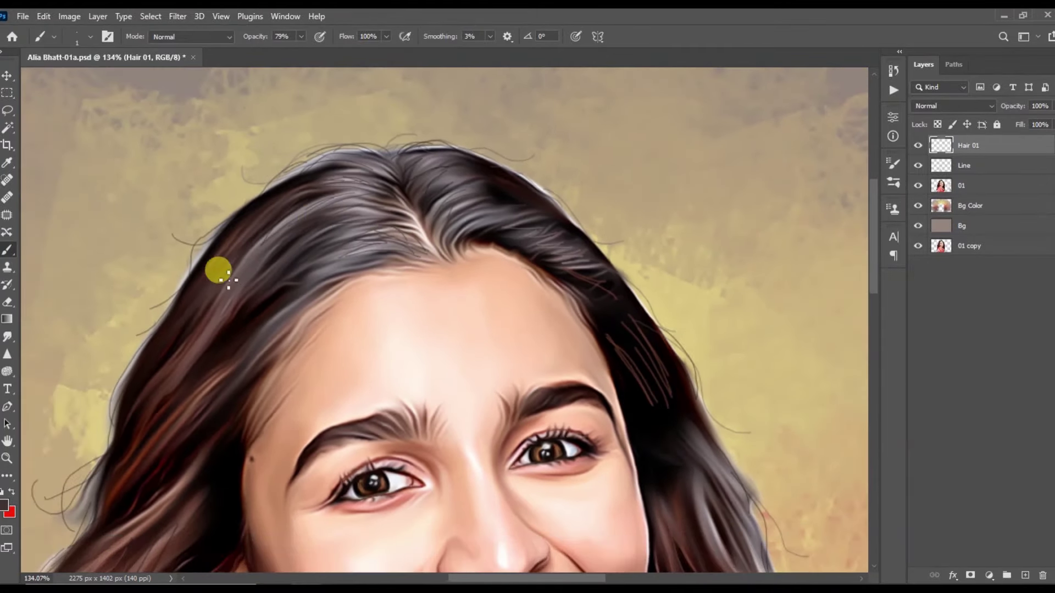
{"action": "scroll", "coordinate": [295, 233], "scroll_direction": "up", "scroll_amount": 4}
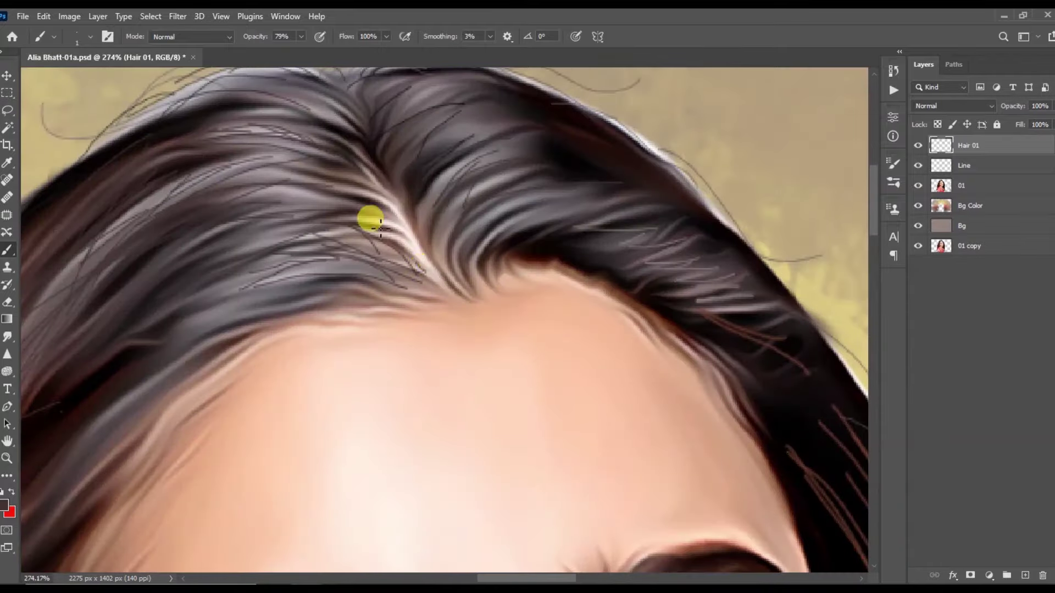
{"action": "scroll", "coordinate": [423, 264], "scroll_direction": "down", "scroll_amount": 2}
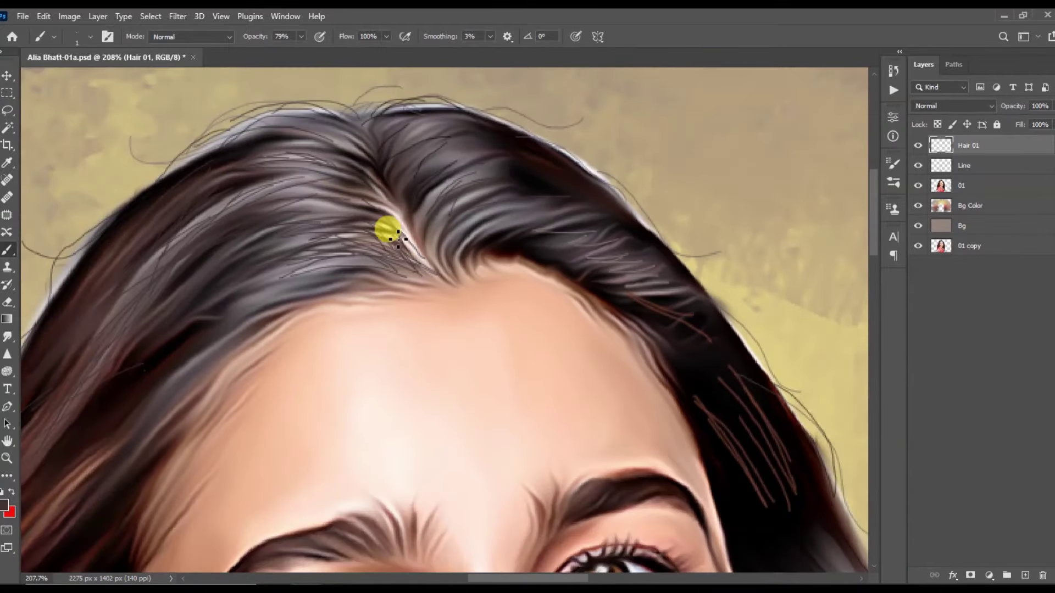
{"action": "scroll", "coordinate": [357, 247], "scroll_direction": "down", "scroll_amount": 2}
{"action": "scroll", "coordinate": [369, 233], "scroll_direction": "up", "scroll_amount": 1}
{"action": "scroll", "coordinate": [363, 269], "scroll_direction": "up", "scroll_amount": 2}
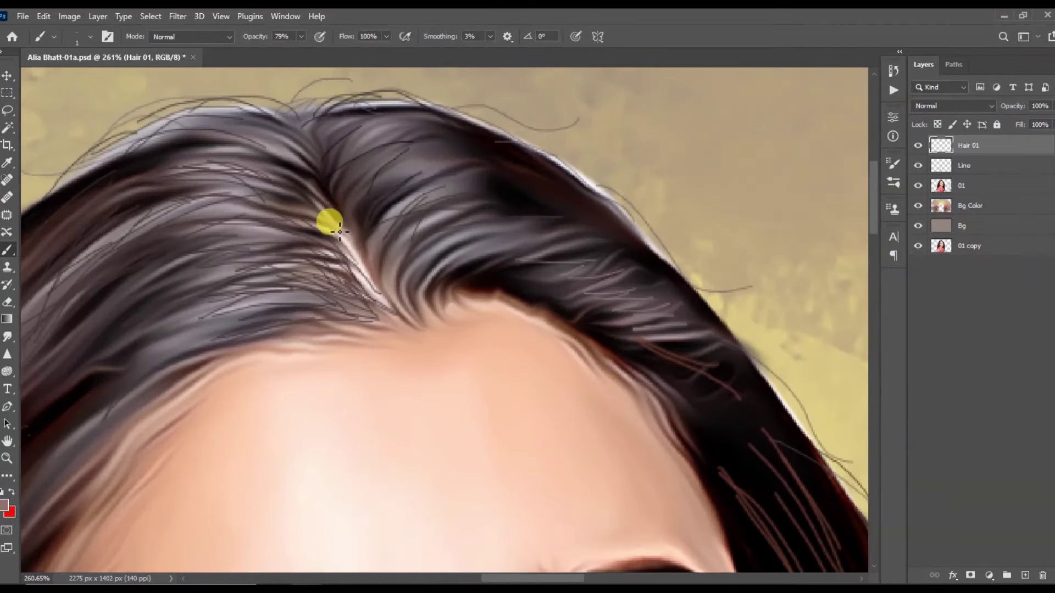
{"action": "scroll", "coordinate": [398, 306], "scroll_direction": "down", "scroll_amount": 2}
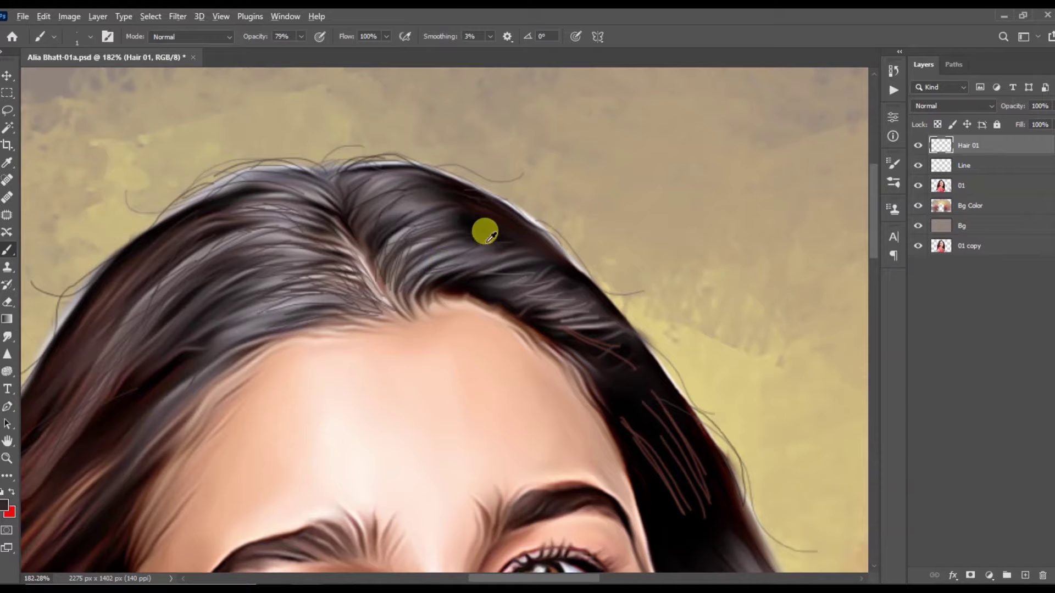
{"action": "scroll", "coordinate": [494, 269], "scroll_direction": "down", "scroll_amount": 1}
{"action": "scroll", "coordinate": [667, 472], "scroll_direction": "down", "scroll_amount": 2}
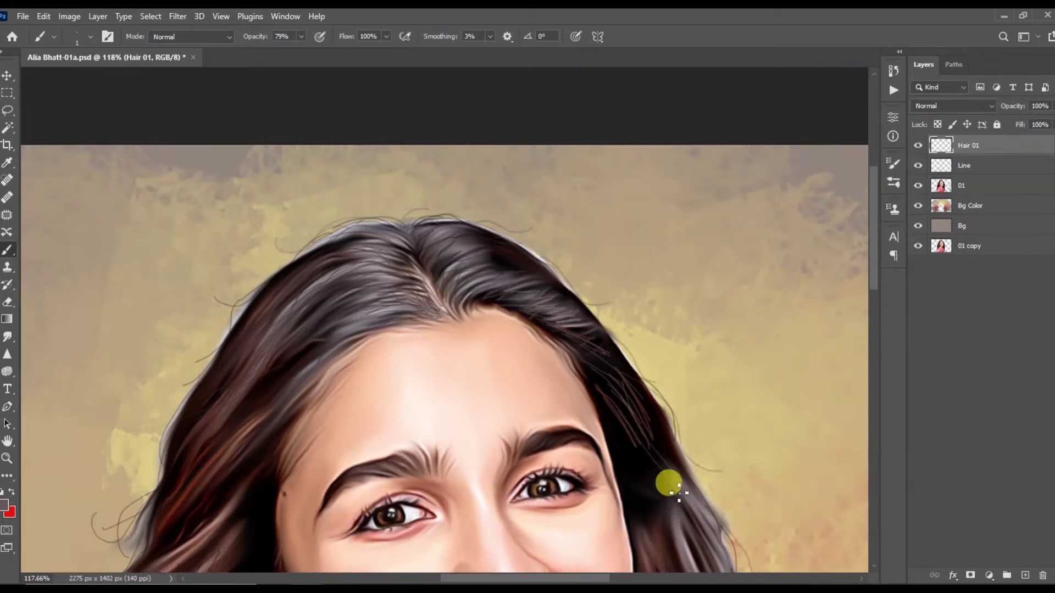
{"action": "scroll", "coordinate": [353, 329], "scroll_direction": "down", "scroll_amount": 2}
{"action": "scroll", "coordinate": [311, 436], "scroll_direction": "down", "scroll_amount": 2}
{"action": "scroll", "coordinate": [360, 412], "scroll_direction": "down", "scroll_amount": 2}
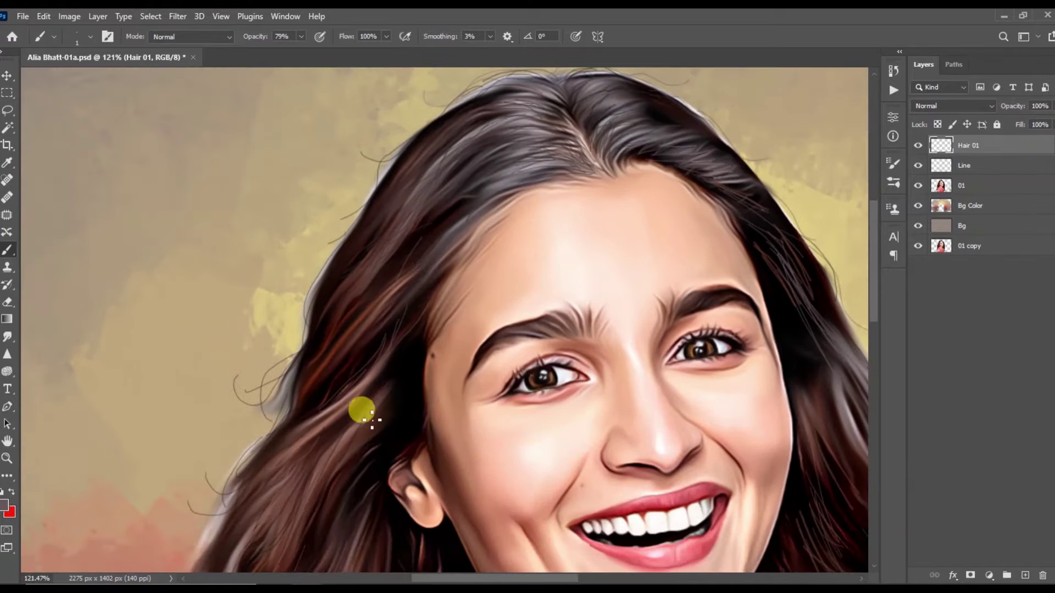
Sample the background's pale yellow as the foreground colour for the next strands.
{"action": "left_click", "coordinate": [401, 359], "text": "alt"}
{"action": "scroll", "coordinate": [320, 426], "scroll_direction": "down", "scroll_amount": 2}
{"action": "scroll", "coordinate": [325, 370], "scroll_direction": "down", "scroll_amount": 1}
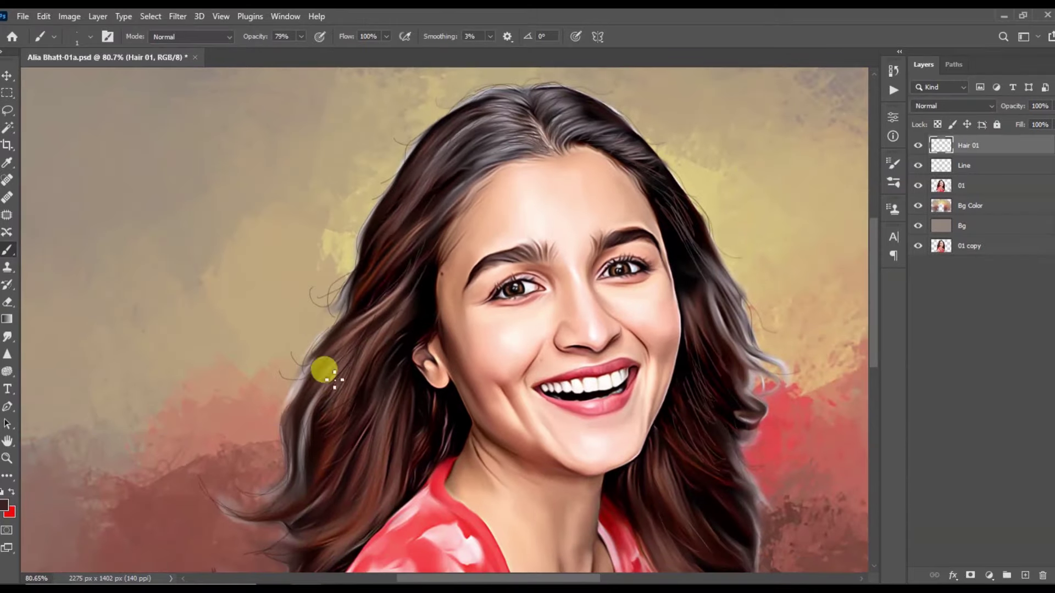
{"action": "scroll", "coordinate": [571, 466], "scroll_direction": "up", "scroll_amount": 1}
{"action": "scroll", "coordinate": [572, 466], "scroll_direction": "down", "scroll_amount": 2}
{"action": "scroll", "coordinate": [560, 423], "scroll_direction": "up", "scroll_amount": 2}
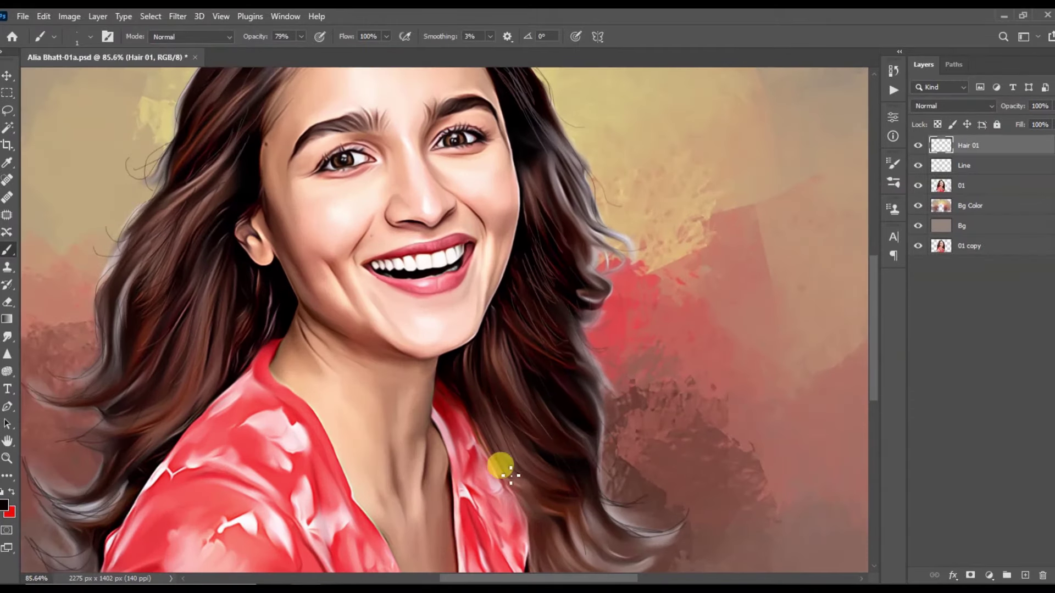
{"action": "scroll", "coordinate": [505, 445], "scroll_direction": "down", "scroll_amount": 1}
{"action": "scroll", "coordinate": [269, 404], "scroll_direction": "up", "scroll_amount": 2}
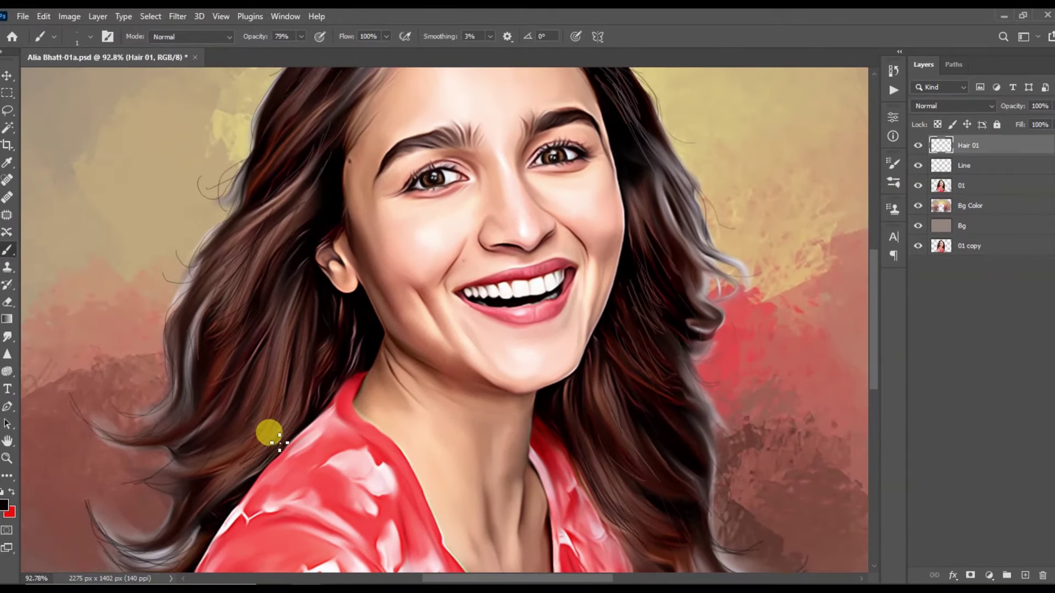
{"action": "scroll", "coordinate": [278, 282], "scroll_direction": "down", "scroll_amount": 2}
{"action": "scroll", "coordinate": [294, 440], "scroll_direction": "up", "scroll_amount": 1}
{"action": "scroll", "coordinate": [298, 242], "scroll_direction": "up", "scroll_amount": 3}
{"action": "left_click", "coordinate": [299, 242], "text": "alt"}
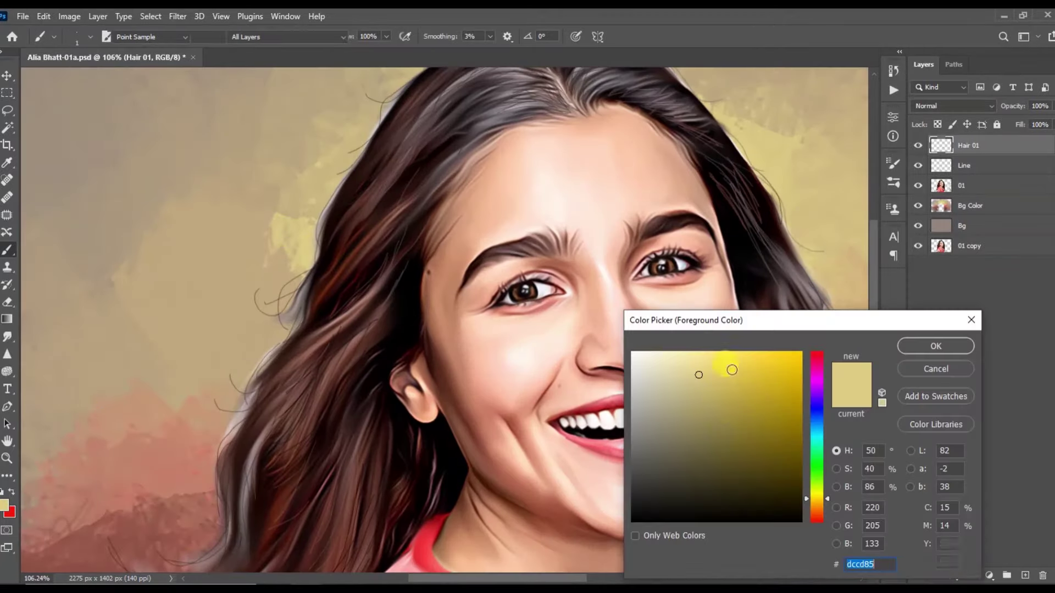
Brighten the sampled yellow and paint a flyaway strand along the hairline.
{"action": "left_click_drag", "start_coordinate": [731, 370], "coordinate": [778, 352]}
{"action": "left_click", "coordinate": [936, 345]}
{"action": "key", "text": "b"}
{"action": "scroll", "coordinate": [513, 99], "scroll_direction": "up", "scroll_amount": 4}
{"action": "left_click_drag", "start_coordinate": [506, 102], "coordinate": [571, 103]}
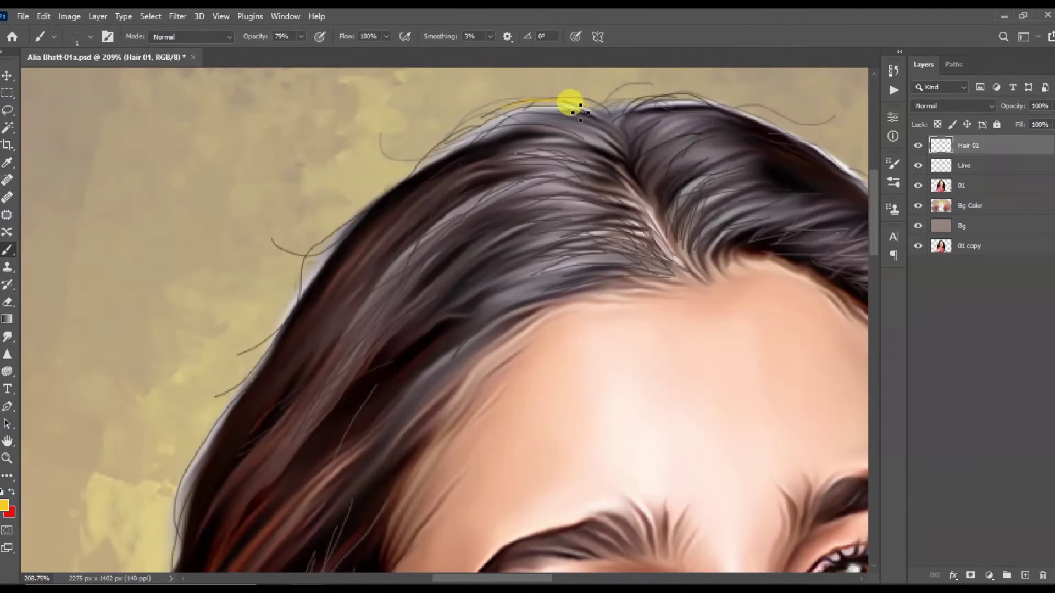
Switch to a paler yellow and paint strands over the top of the hair.
{"action": "left_click", "coordinate": [18, 502]}
{"action": "left_click", "coordinate": [749, 388]}
{"action": "left_click", "coordinate": [936, 345]}
{"action": "scroll", "coordinate": [565, 181], "scroll_direction": "down", "scroll_amount": 2}
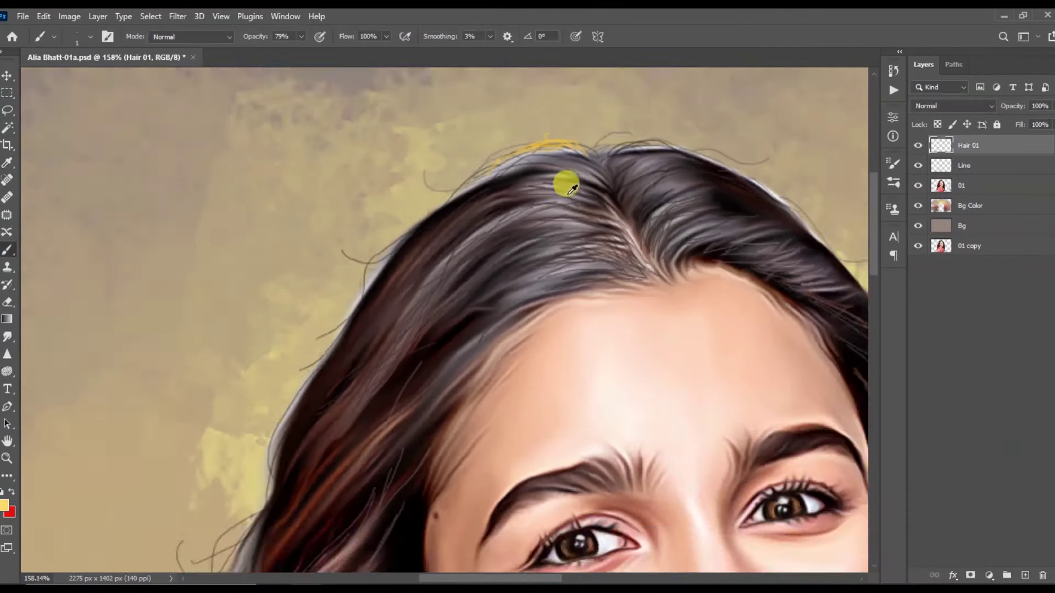
{"action": "scroll", "coordinate": [513, 125], "scroll_direction": "up", "scroll_amount": 2}
{"action": "left_click_drag", "start_coordinate": [513, 125], "coordinate": [599, 162]}
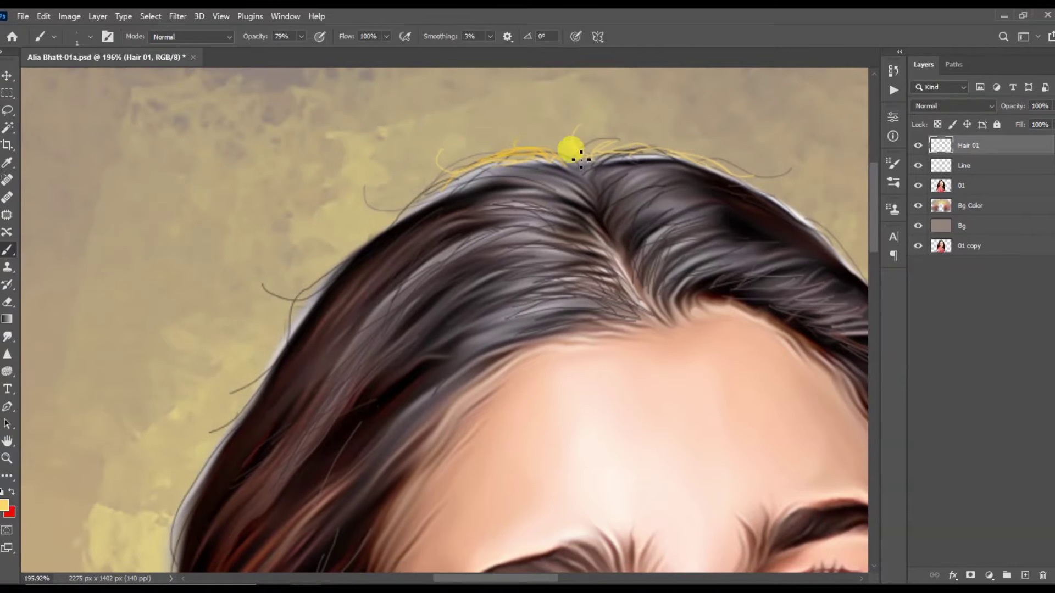
Zoom around the right-side hair and sample the light tan from its edge.
{"action": "scroll", "coordinate": [581, 160], "scroll_direction": "down", "scroll_amount": 2}
{"action": "scroll", "coordinate": [323, 349], "scroll_direction": "down", "scroll_amount": 1}
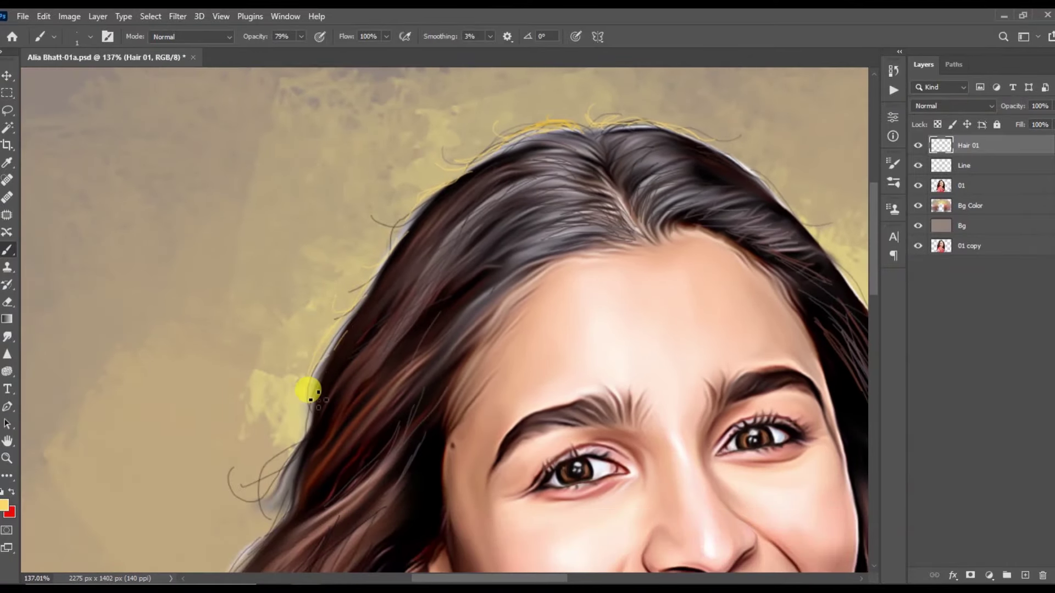
{"action": "scroll", "coordinate": [333, 303], "scroll_direction": "down", "scroll_amount": 1}
{"action": "scroll", "coordinate": [332, 375], "scroll_direction": "up", "scroll_amount": 1}
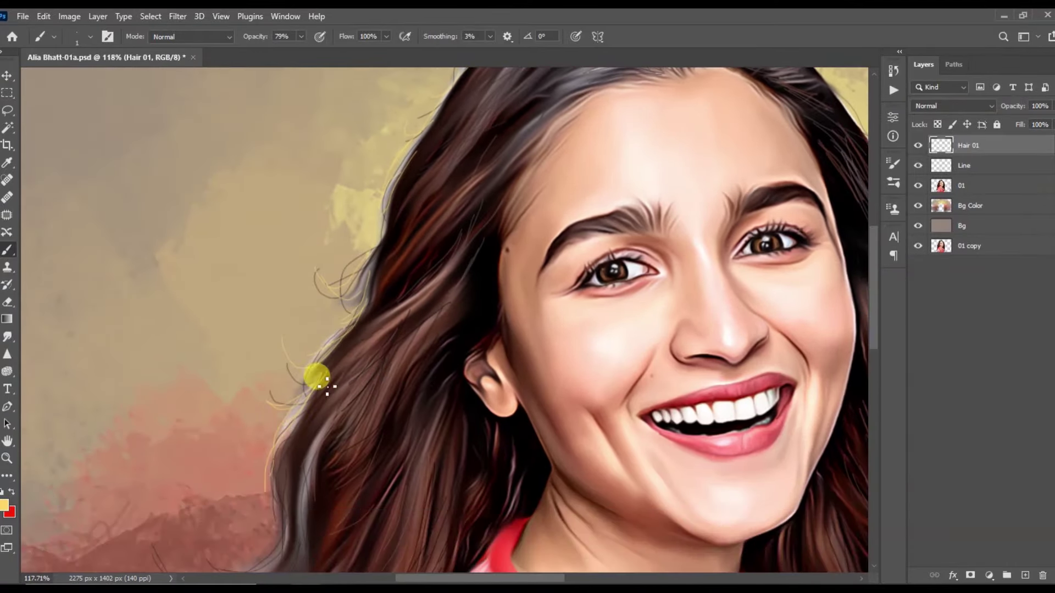
{"action": "scroll", "coordinate": [304, 401], "scroll_direction": "down", "scroll_amount": 2}
{"action": "scroll", "coordinate": [307, 384], "scroll_direction": "down", "scroll_amount": 3}
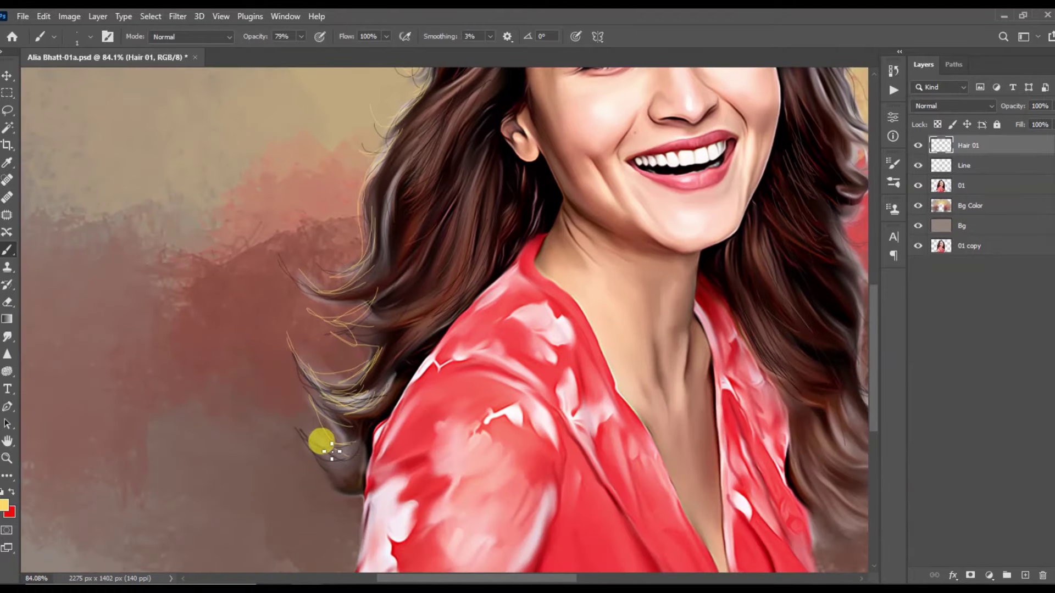
{"action": "scroll", "coordinate": [631, 484], "scroll_direction": "right", "scroll_amount": 5}
{"action": "scroll", "coordinate": [621, 466], "scroll_direction": "down", "scroll_amount": 1}
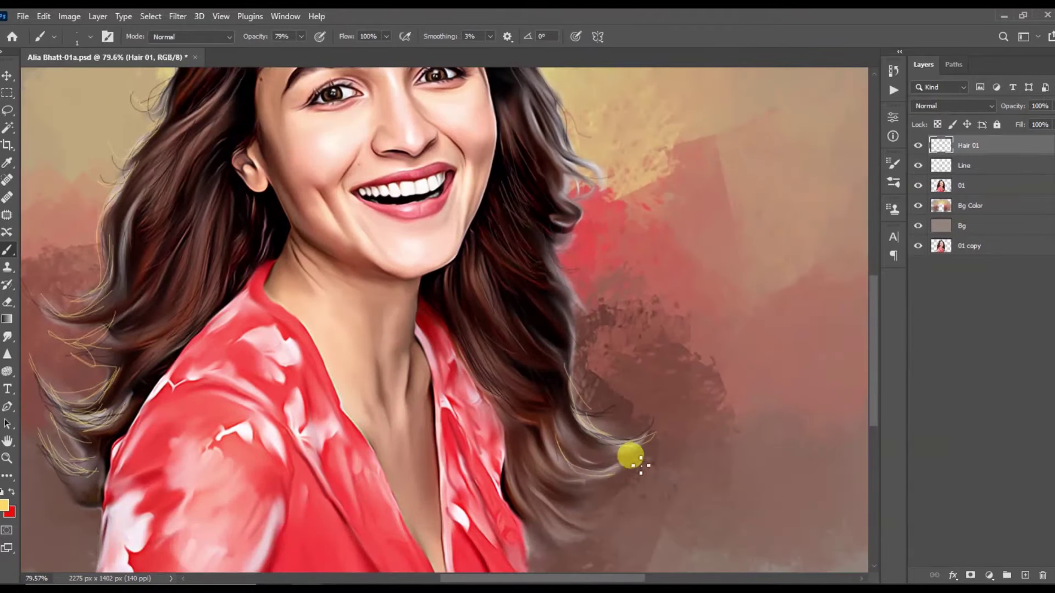
{"action": "scroll", "coordinate": [560, 506], "scroll_direction": "down", "scroll_amount": 2}
{"action": "scroll", "coordinate": [599, 344], "scroll_direction": "up", "scroll_amount": 5}
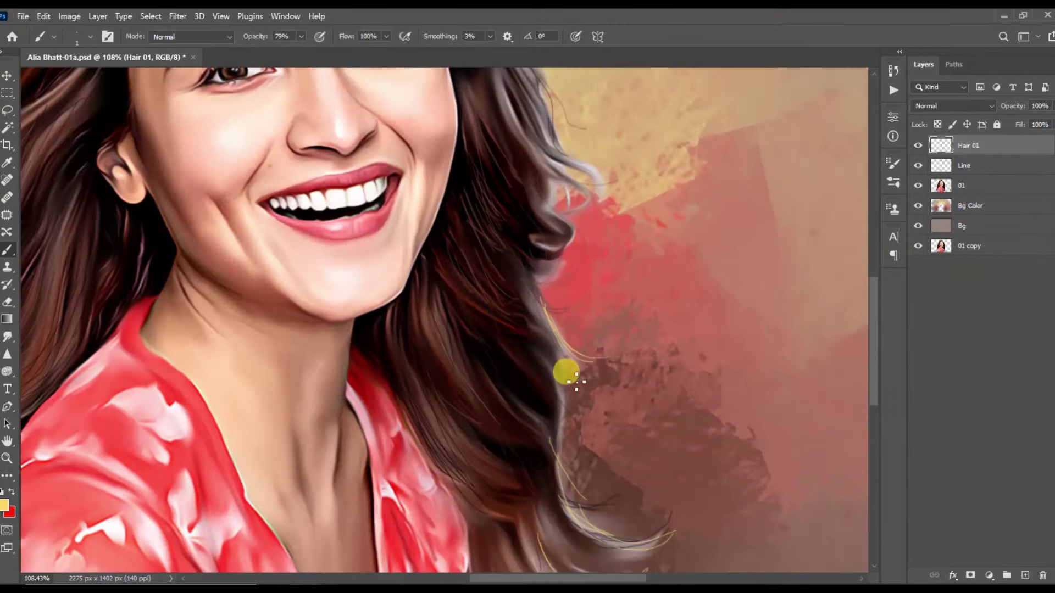
{"action": "scroll", "coordinate": [574, 376], "scroll_direction": "up", "scroll_amount": 3}
{"action": "scroll", "coordinate": [572, 231], "scroll_direction": "up", "scroll_amount": 1}
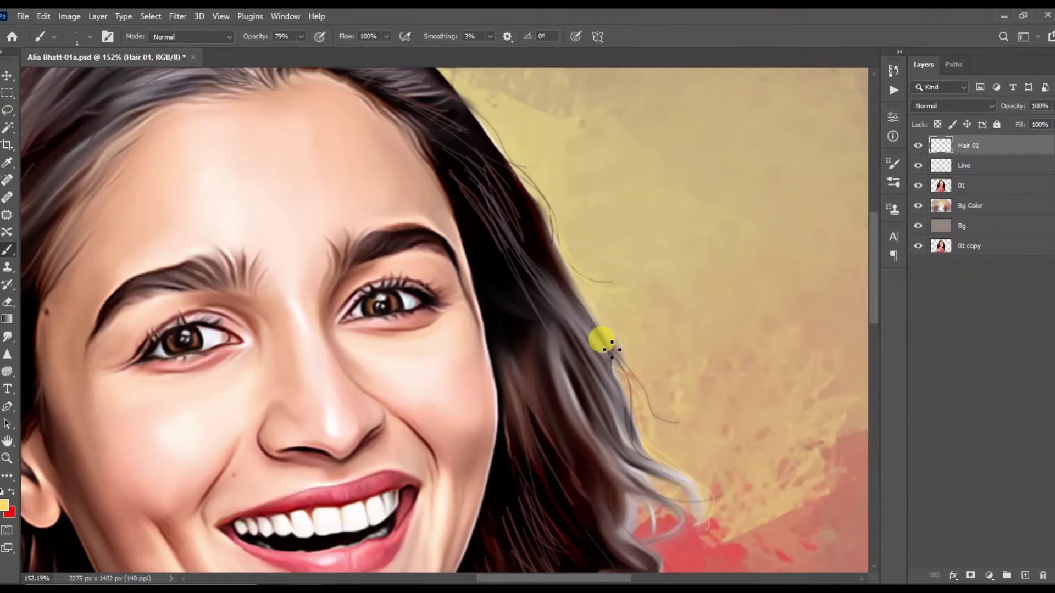
{"action": "scroll", "coordinate": [445, 110], "scroll_direction": "down", "scroll_amount": 3}
{"action": "scroll", "coordinate": [490, 170], "scroll_direction": "up", "scroll_amount": 3}
{"action": "scroll", "coordinate": [617, 285], "scroll_direction": "down", "scroll_amount": 2}
{"action": "scroll", "coordinate": [585, 249], "scroll_direction": "down", "scroll_amount": 3}
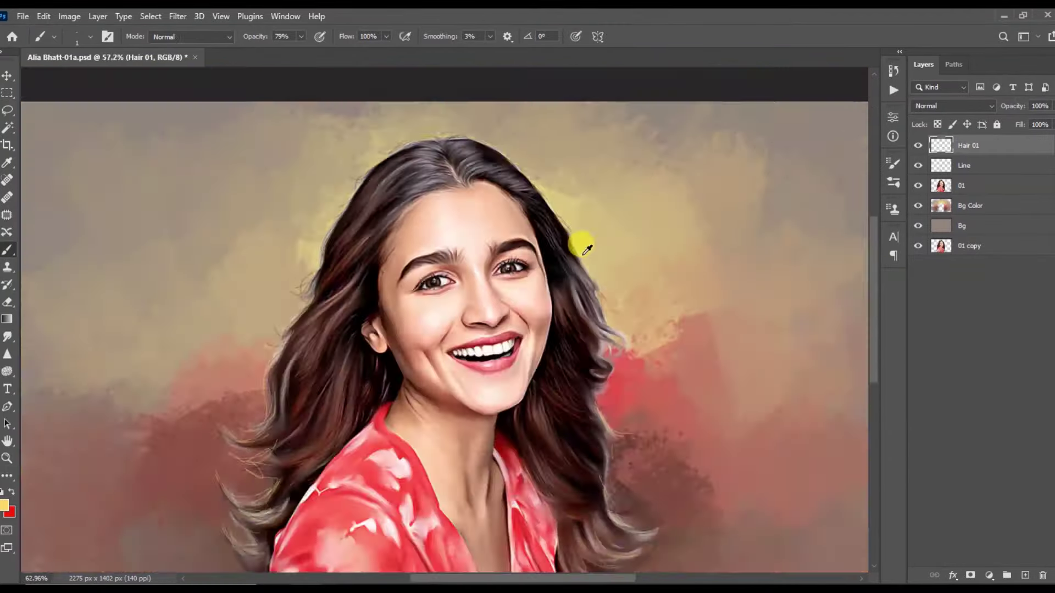
{"action": "scroll", "coordinate": [585, 250], "scroll_direction": "up", "scroll_amount": 2}
{"action": "scroll", "coordinate": [571, 291], "scroll_direction": "up", "scroll_amount": 1}
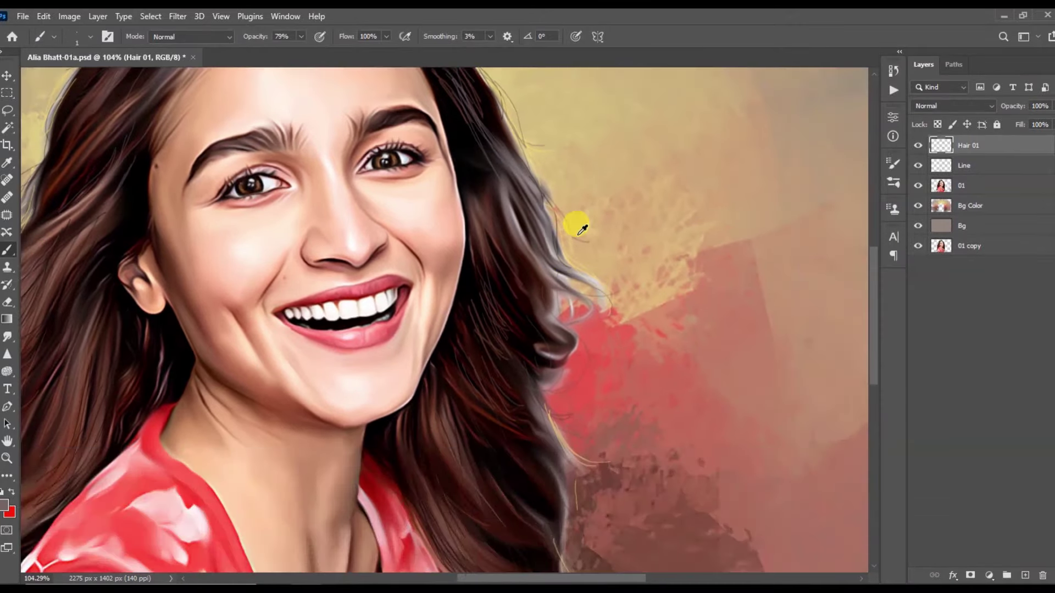
{"action": "left_click", "coordinate": [581, 230], "text": "alt"}
{"action": "scroll", "coordinate": [549, 274], "scroll_direction": "up", "scroll_amount": 2}
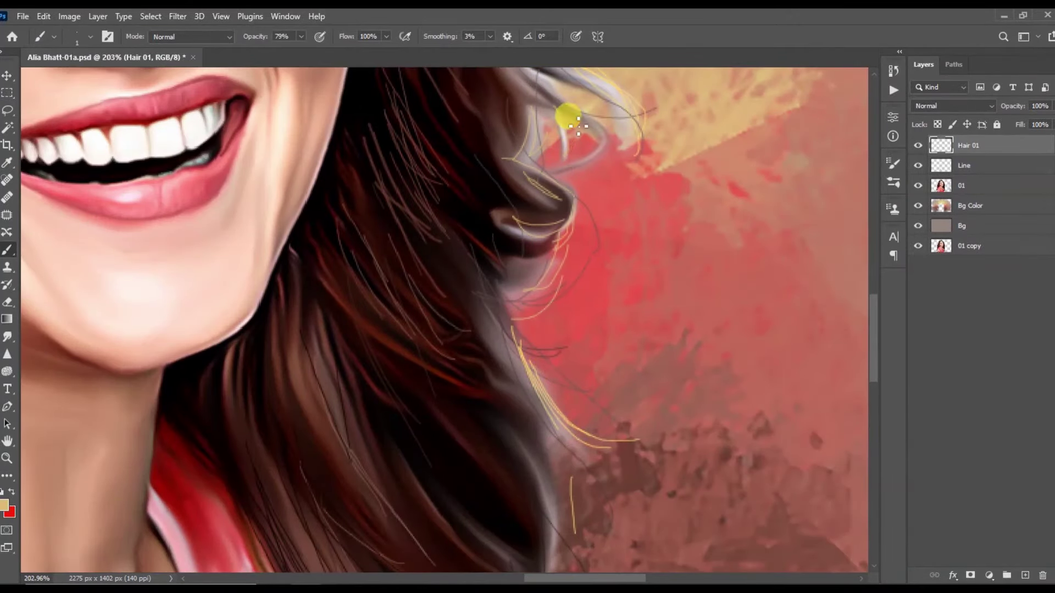
{"action": "scroll", "coordinate": [596, 233], "scroll_direction": "down", "scroll_amount": 1}
{"action": "scroll", "coordinate": [621, 336], "scroll_direction": "down", "scroll_amount": 1}
{"action": "scroll", "coordinate": [574, 483], "scroll_direction": "up", "scroll_amount": 1}
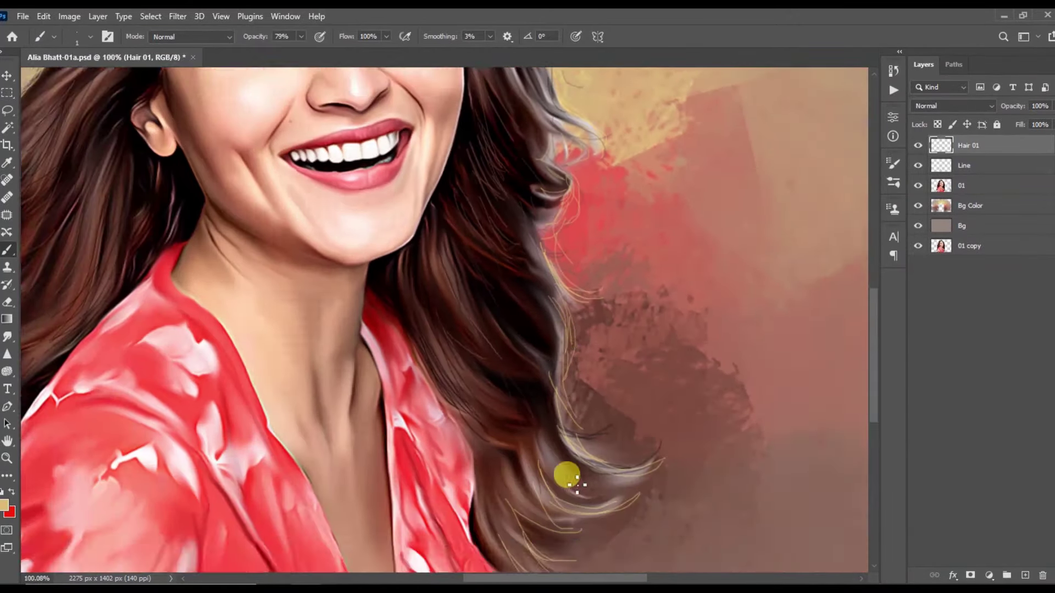
{"action": "scroll", "coordinate": [577, 484], "scroll_direction": "down", "scroll_amount": 2}
{"action": "scroll", "coordinate": [582, 325], "scroll_direction": "down", "scroll_amount": 1}
{"action": "scroll", "coordinate": [546, 495], "scroll_direction": "down", "scroll_amount": 1}
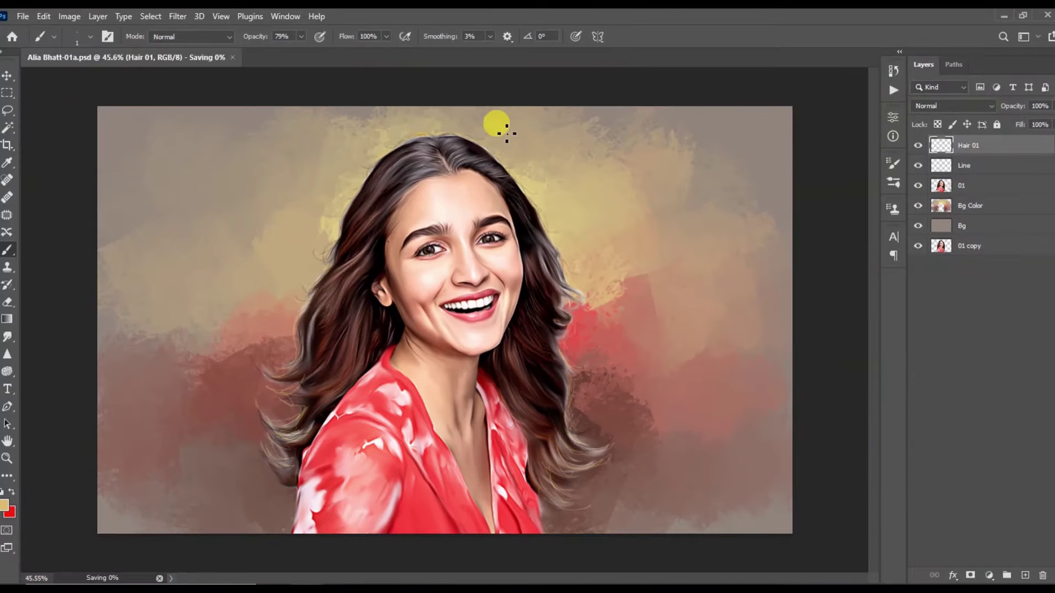
{"action": "scroll", "coordinate": [486, 234], "scroll_direction": "up", "scroll_amount": 4}
{"action": "scroll", "coordinate": [486, 233], "scroll_direction": "up", "scroll_amount": 3}
{"action": "scroll", "coordinate": [824, 311], "scroll_direction": "down", "scroll_amount": 1}
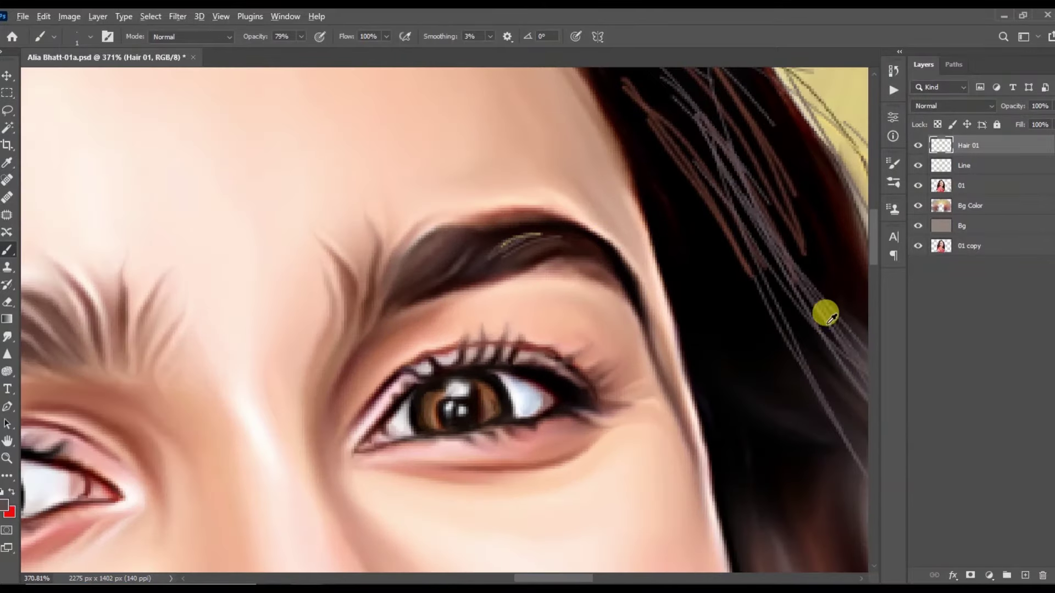
Zoom in on the eyes and paint lashes along the right upper lash line.
{"action": "scroll", "coordinate": [523, 235], "scroll_direction": "up", "scroll_amount": 2}
{"action": "scroll", "coordinate": [683, 414], "scroll_direction": "down", "scroll_amount": 3}
{"action": "scroll", "coordinate": [461, 249], "scroll_direction": "up", "scroll_amount": 4}
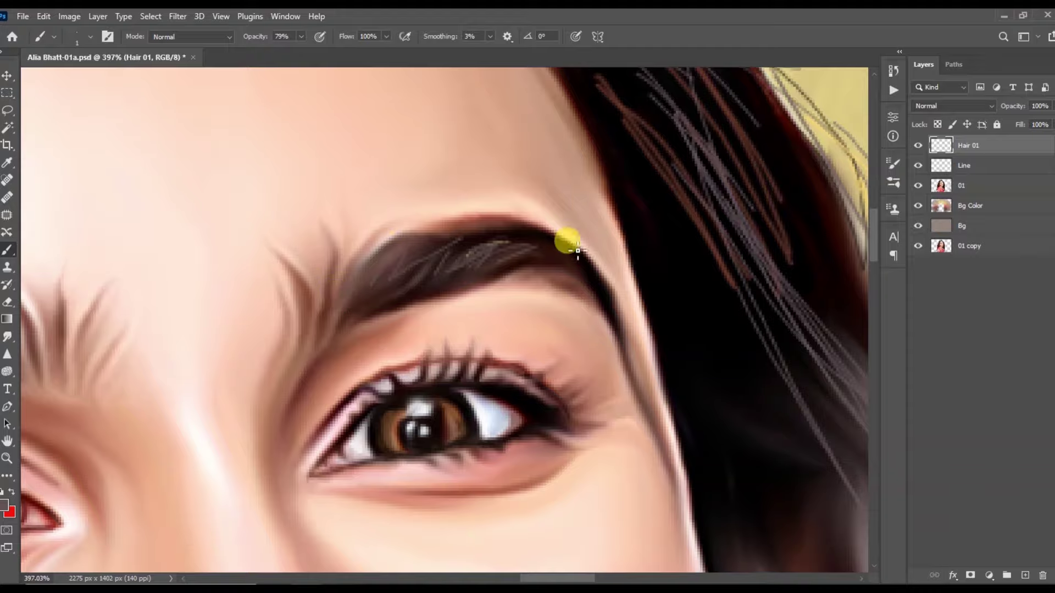
{"action": "scroll", "coordinate": [577, 251], "scroll_direction": "down", "scroll_amount": 2}
{"action": "scroll", "coordinate": [148, 330], "scroll_direction": "up", "scroll_amount": 2}
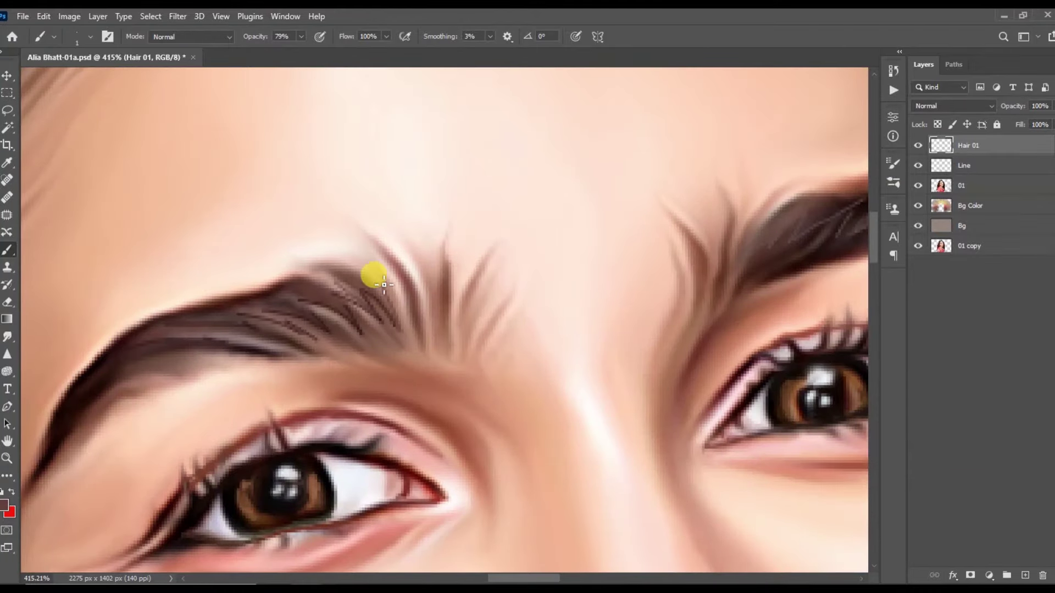
{"action": "scroll", "coordinate": [465, 351], "scroll_direction": "down", "scroll_amount": 2}
{"action": "scroll", "coordinate": [642, 336], "scroll_direction": "up", "scroll_amount": 2}
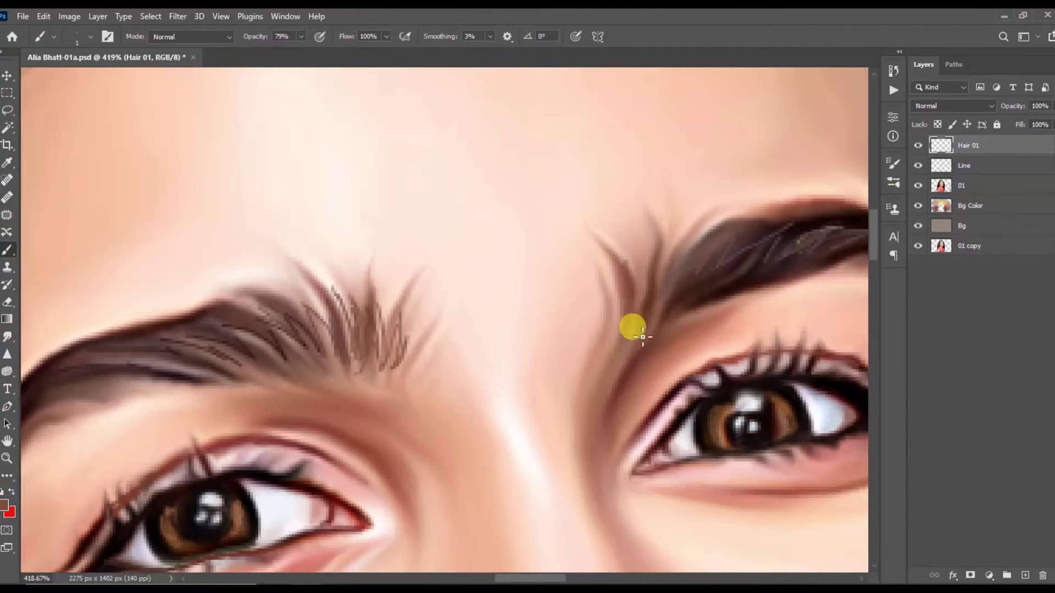
{"action": "scroll", "coordinate": [640, 322], "scroll_direction": "down", "scroll_amount": 1}
{"action": "scroll", "coordinate": [626, 324], "scroll_direction": "up", "scroll_amount": 1}
{"action": "scroll", "coordinate": [624, 325], "scroll_direction": "down", "scroll_amount": 2}
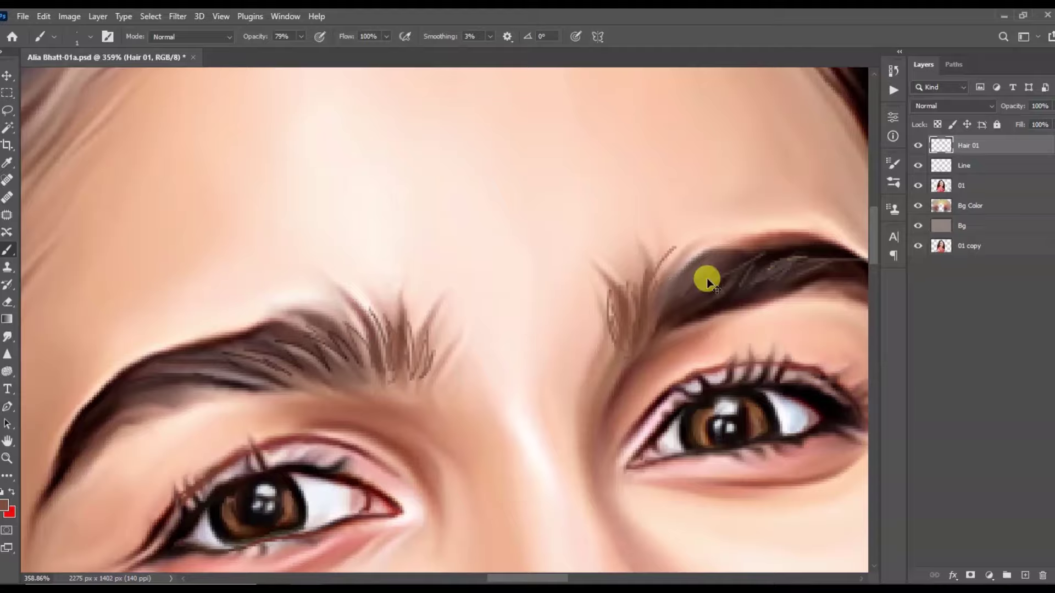
{"action": "scroll", "coordinate": [701, 278], "scroll_direction": "up", "scroll_amount": 3}
{"action": "scroll", "coordinate": [777, 278], "scroll_direction": "down", "scroll_amount": 3}
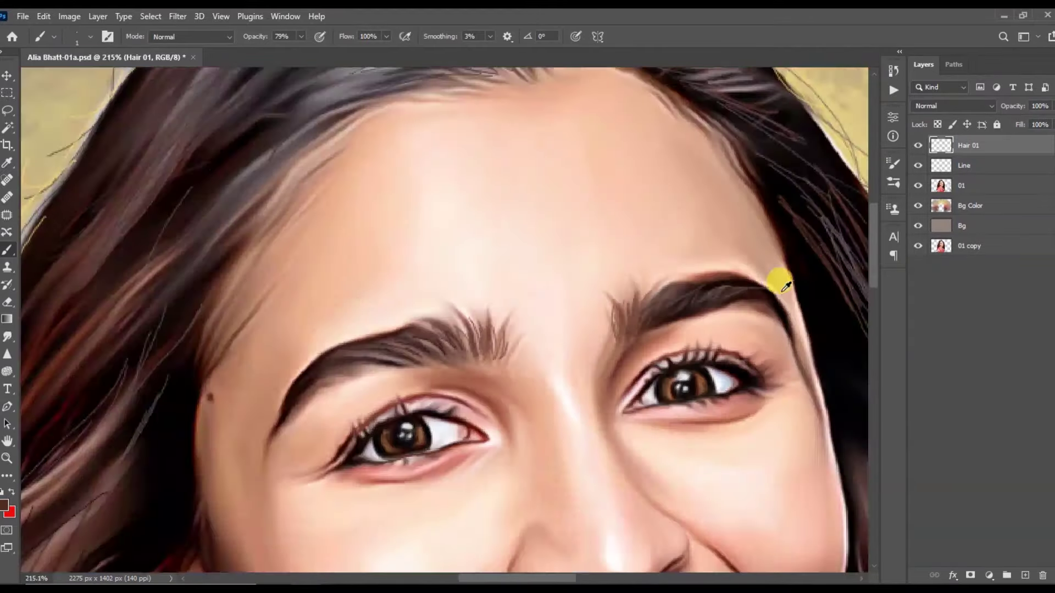
{"action": "scroll", "coordinate": [702, 287], "scroll_direction": "up", "scroll_amount": 3}
{"action": "scroll", "coordinate": [780, 292], "scroll_direction": "down", "scroll_amount": 3}
{"action": "scroll", "coordinate": [361, 278], "scroll_direction": "up", "scroll_amount": 1}
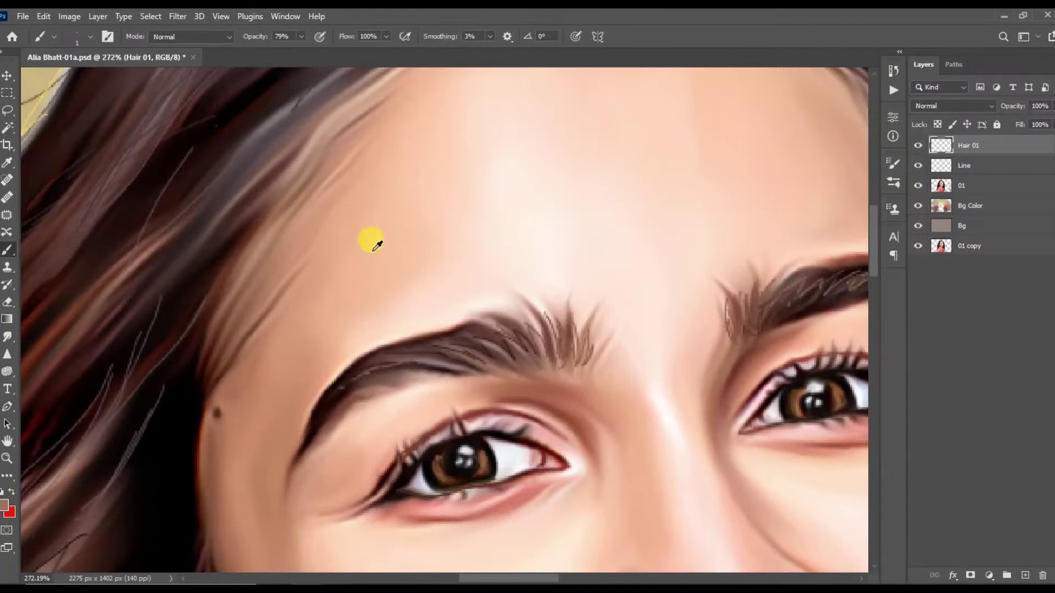
{"action": "scroll", "coordinate": [570, 248], "scroll_direction": "down", "scroll_amount": 1}
{"action": "scroll", "coordinate": [554, 269], "scroll_direction": "up", "scroll_amount": 4}
{"action": "scroll", "coordinate": [554, 270], "scroll_direction": "down", "scroll_amount": 1}
{"action": "mouse_move", "coordinate": [582, 264]}
{"action": "left_mouse_down"}
{"action": "mouse_move", "coordinate": [612, 271]}
{"action": "mouse_move", "coordinate": [709, 348]}
{"action": "mouse_move", "coordinate": [769, 374]}
{"action": "left_mouse_up"}
Review the painted lashes at different zoom levels, then bring up the File menu.
{"action": "scroll", "coordinate": [598, 314], "scroll_direction": "up", "scroll_amount": 2}
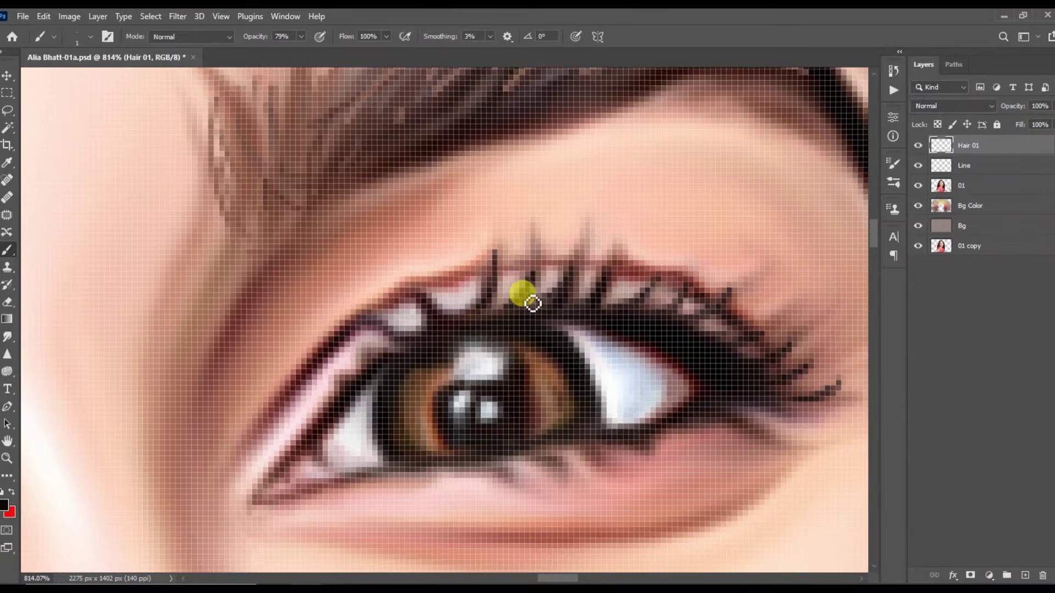
{"action": "scroll", "coordinate": [471, 314], "scroll_direction": "down", "scroll_amount": 1}
{"action": "scroll", "coordinate": [467, 340], "scroll_direction": "down", "scroll_amount": 3}
{"action": "scroll", "coordinate": [336, 381], "scroll_direction": "up", "scroll_amount": 3}
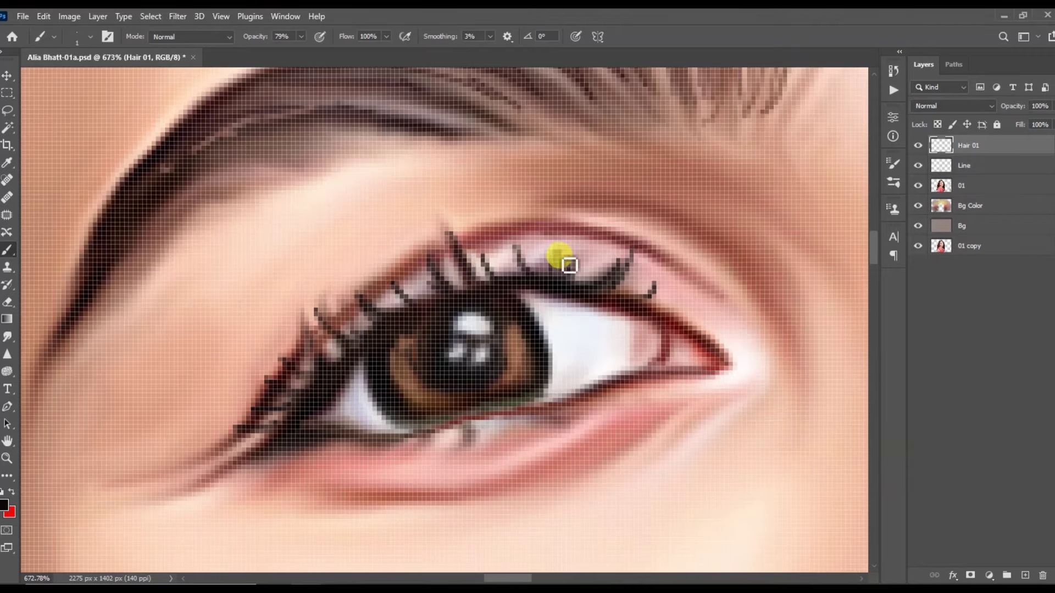
{"action": "scroll", "coordinate": [544, 350], "scroll_direction": "up", "scroll_amount": 1}
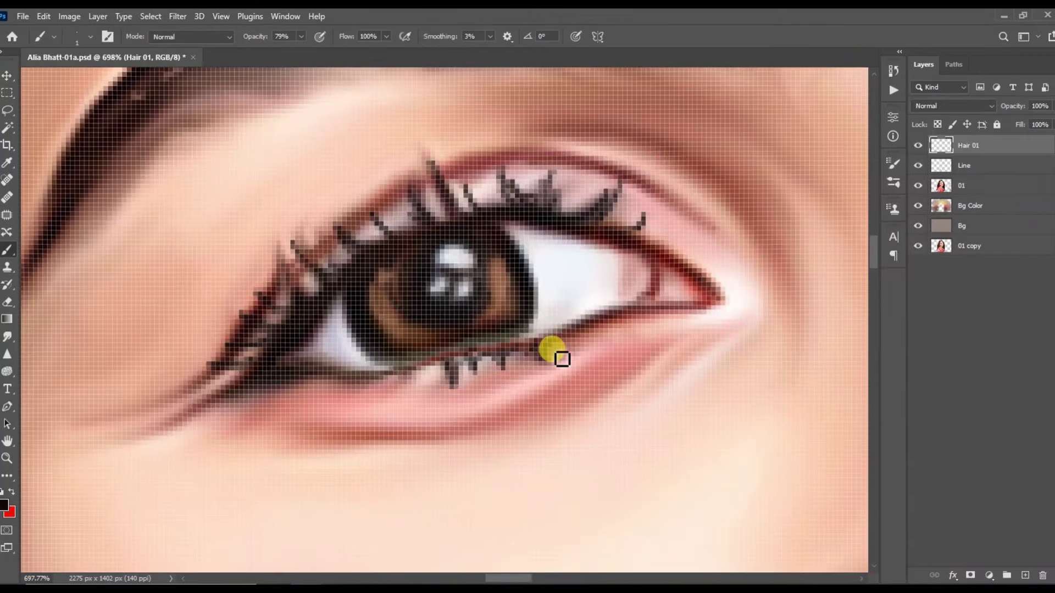
{"action": "scroll", "coordinate": [315, 393], "scroll_direction": "down", "scroll_amount": 5}
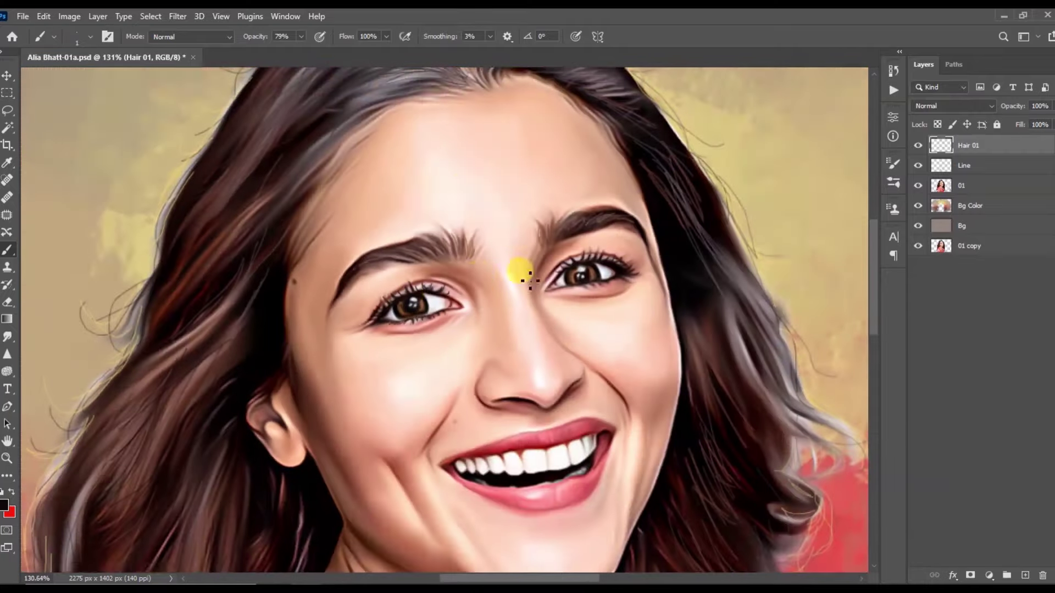
{"action": "scroll", "coordinate": [626, 228], "scroll_direction": "up", "scroll_amount": 4}
{"action": "scroll", "coordinate": [532, 266], "scroll_direction": "down", "scroll_amount": 5}
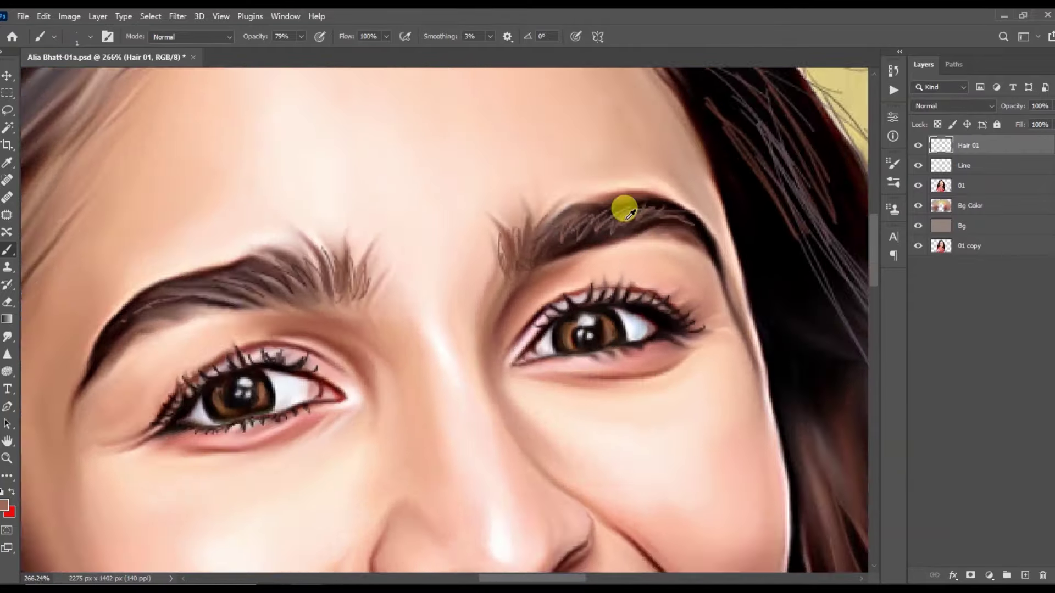
{"action": "scroll", "coordinate": [624, 207], "scroll_direction": "up", "scroll_amount": 5}
{"action": "scroll", "coordinate": [619, 228], "scroll_direction": "down", "scroll_amount": 5}
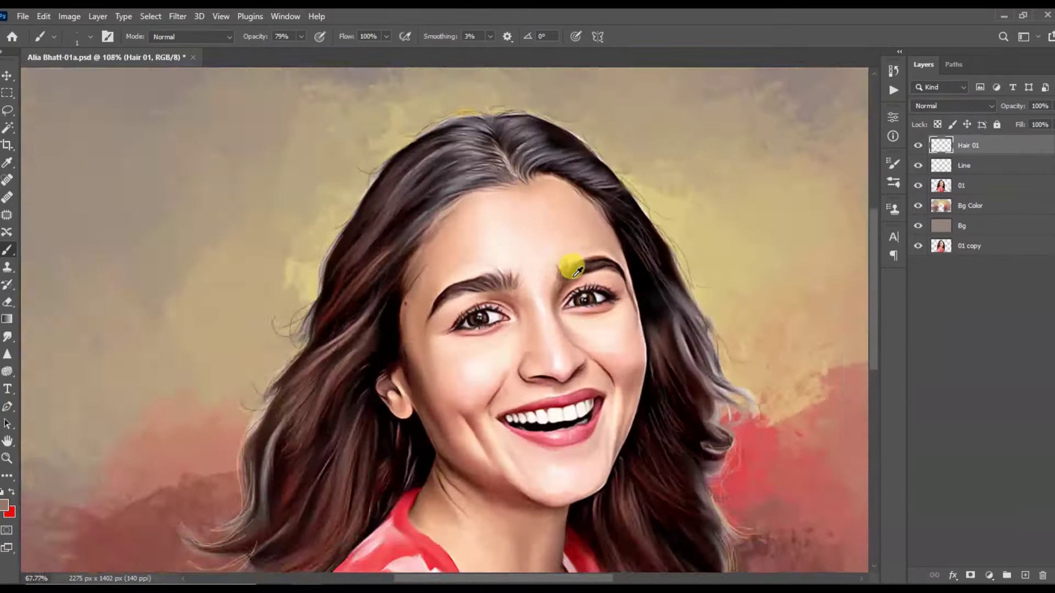
{"action": "scroll", "coordinate": [565, 263], "scroll_direction": "down", "scroll_amount": 3}
{"action": "left_click", "coordinate": [22, 16]}
Save the portrait as a new file and pick dark red 7e0000 as foreground colour.
{"action": "left_click", "coordinate": [47, 174]}
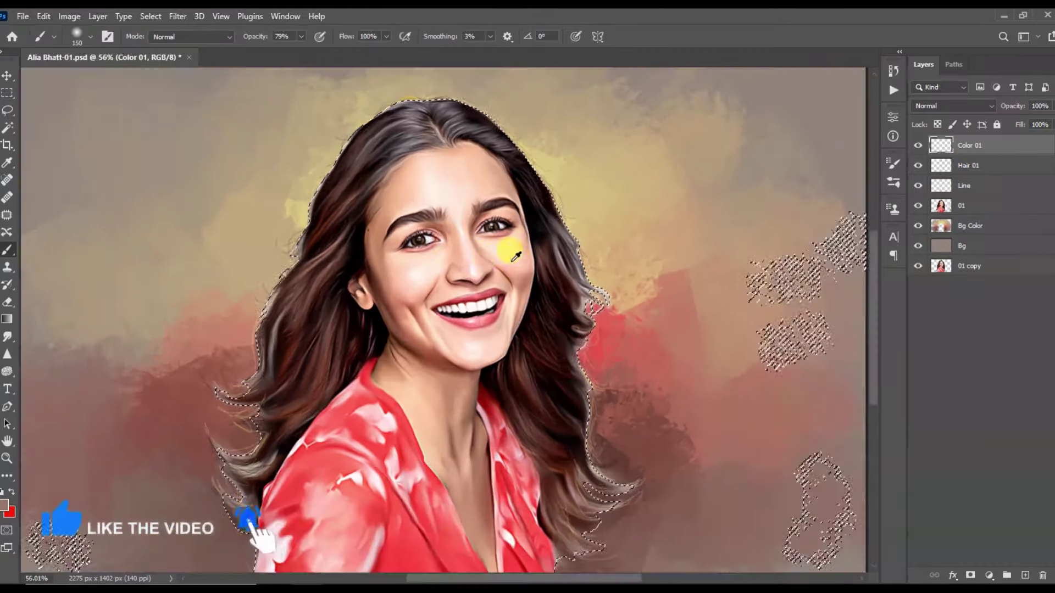
{"action": "left_click", "coordinate": [6, 505]}
{"action": "left_click_drag", "start_coordinate": [783, 388], "coordinate": [804, 437]}
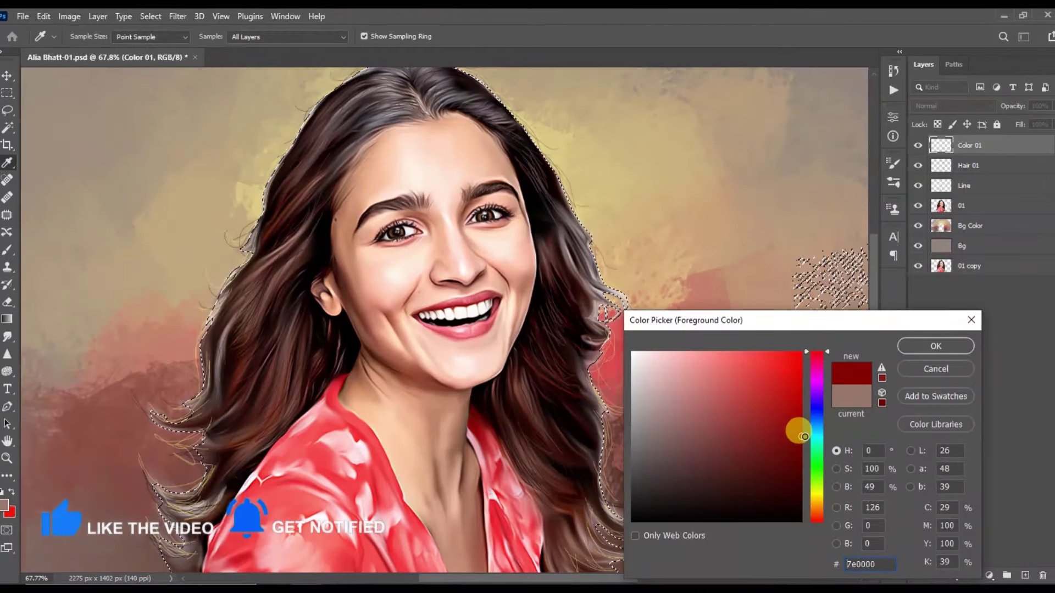
{"action": "left_click", "coordinate": [935, 347]}
Set Color 01 to Color blend mode and brush the red tint onto cheeks and neck.
{"action": "key", "text": "b"}
{"action": "left_click", "coordinate": [953, 106]}
{"action": "left_click", "coordinate": [923, 370]}
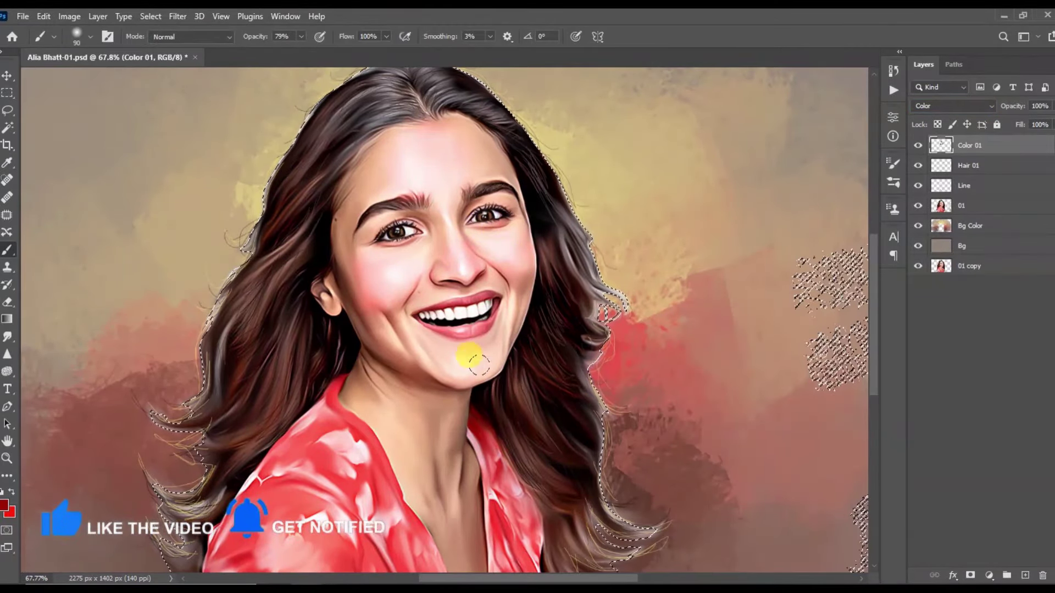
{"action": "scroll", "coordinate": [441, 343], "scroll_direction": "up", "scroll_amount": 2}
{"action": "scroll", "coordinate": [424, 170], "scroll_direction": "down", "scroll_amount": 2}
{"action": "scroll", "coordinate": [478, 196], "scroll_direction": "up", "scroll_amount": 2}
{"action": "key", "text": "bracketleft"}
{"action": "key", "text": "bracketleft"}
{"action": "key", "text": "bracketleft"}
{"action": "scroll", "coordinate": [308, 214], "scroll_direction": "down", "scroll_amount": 2}
{"action": "key", "text": "bracketright"}
{"action": "key", "text": "bracketright"}
{"action": "key", "text": "bracketright"}
{"action": "scroll", "coordinate": [377, 451], "scroll_direction": "up", "scroll_amount": 1}
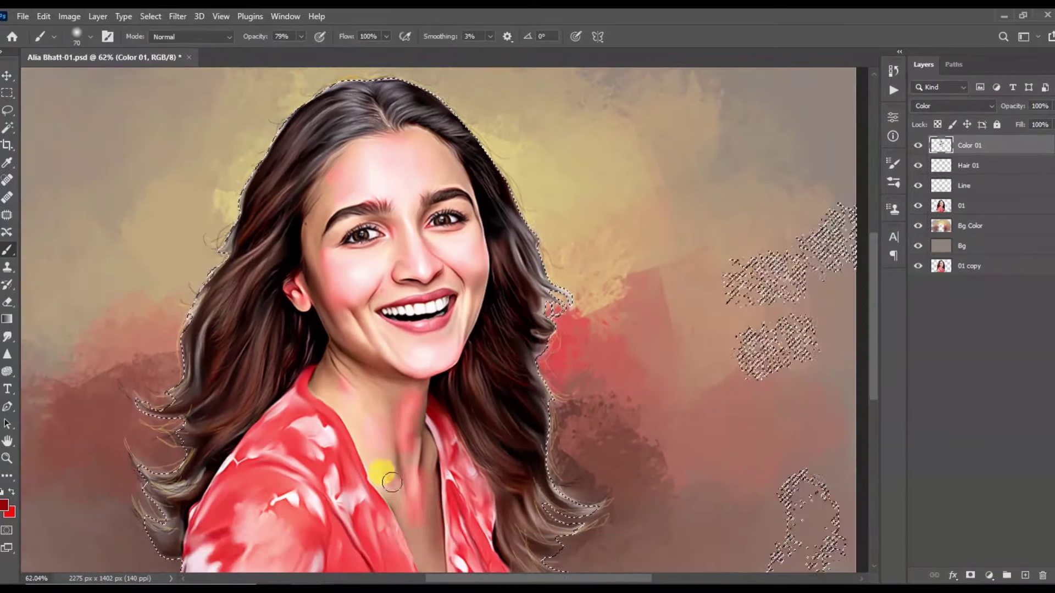
{"action": "scroll", "coordinate": [428, 357], "scroll_direction": "up", "scroll_amount": 1}
{"action": "scroll", "coordinate": [405, 311], "scroll_direction": "down", "scroll_amount": 1}
Smudge the red tint with a smaller brush to blend it into the skin.
{"action": "left_click", "coordinate": [7, 336]}
{"action": "scroll", "coordinate": [354, 359], "scroll_direction": "up", "scroll_amount": 1}
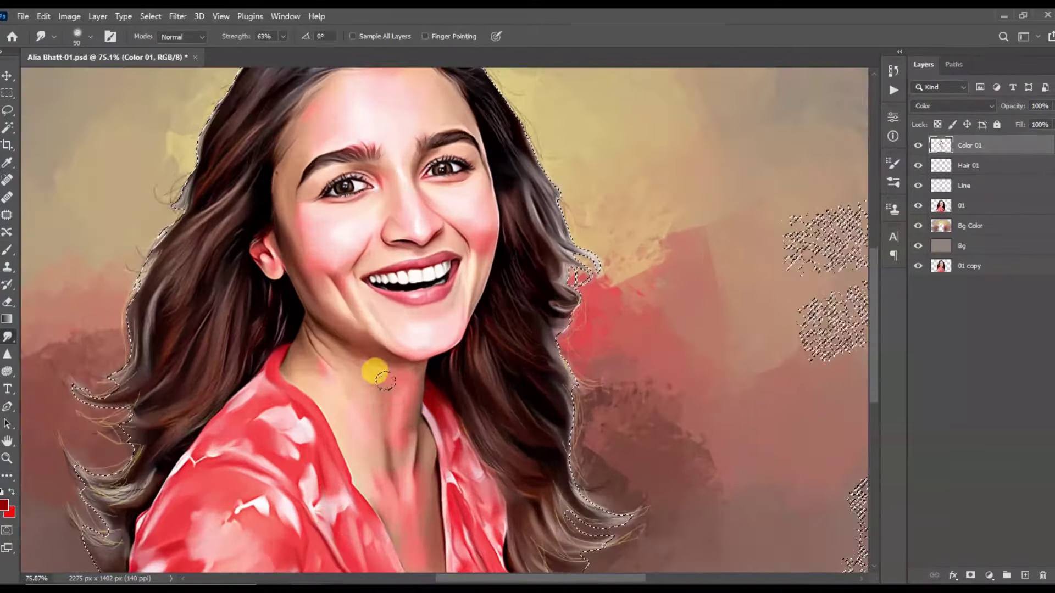
{"action": "scroll", "coordinate": [374, 439], "scroll_direction": "down", "scroll_amount": 1}
{"action": "key", "text": "bracketleft"}
{"action": "key", "text": "bracketleft"}
{"action": "key", "text": "bracketleft"}
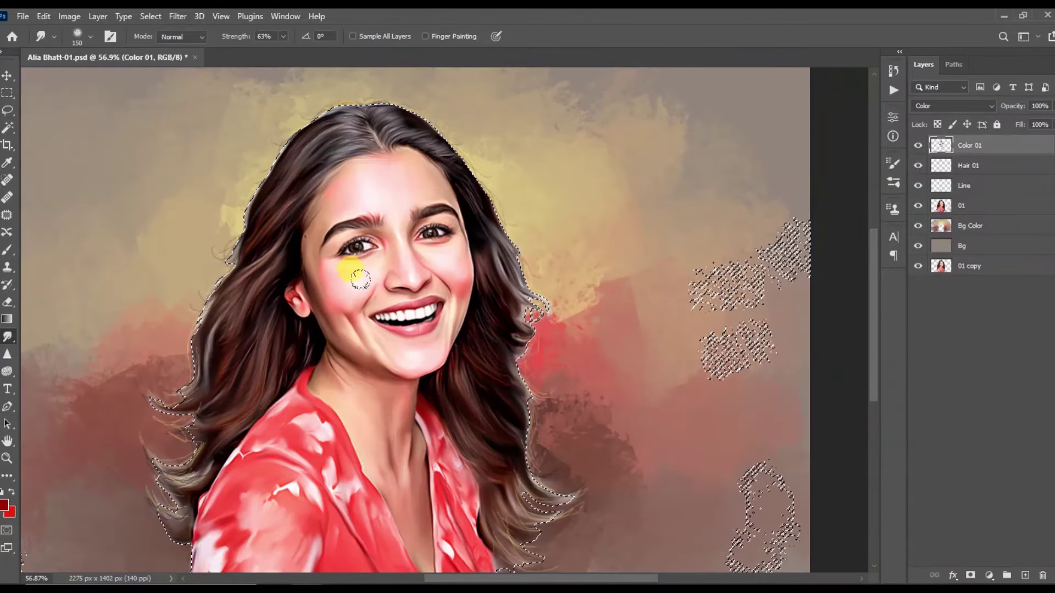
{"action": "scroll", "coordinate": [336, 356], "scroll_direction": "up", "scroll_amount": 1}
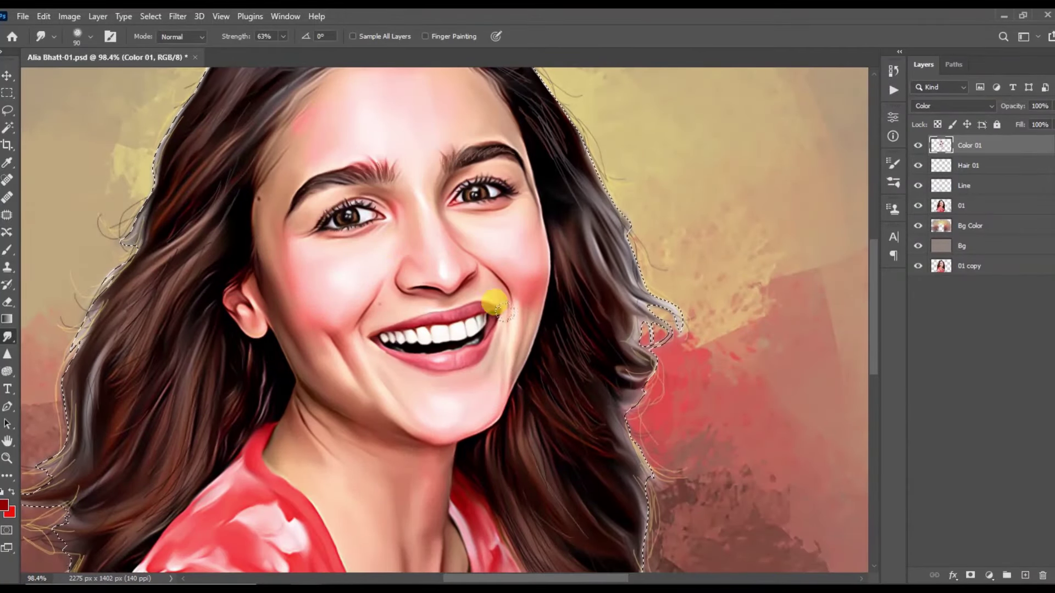
{"action": "scroll", "coordinate": [438, 108], "scroll_direction": "down", "scroll_amount": 1}
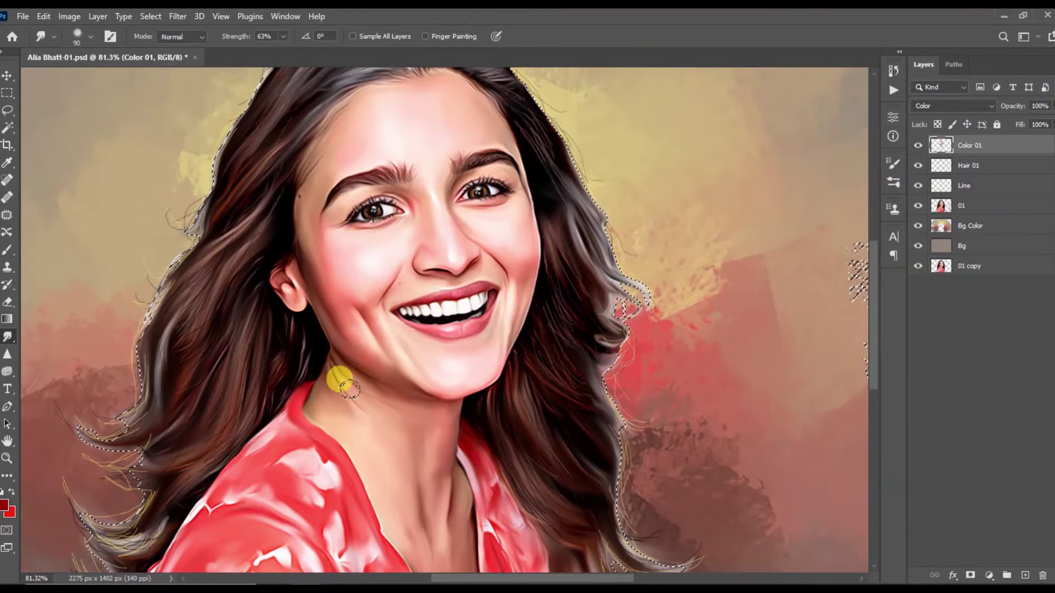
{"action": "scroll", "coordinate": [464, 442], "scroll_direction": "down", "scroll_amount": 2}
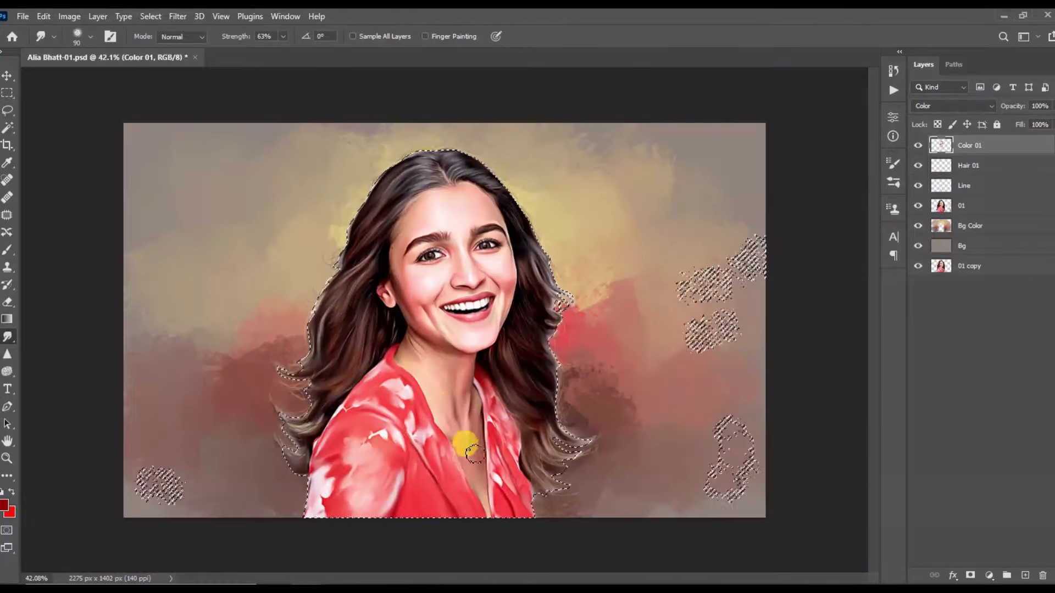
{"action": "scroll", "coordinate": [394, 318], "scroll_direction": "up", "scroll_amount": 1}
Add a new layer above Color 01 named 'Color 02'.
{"action": "left_click", "coordinate": [1025, 575]}
{"action": "double_click", "coordinate": [969, 145]}
{"action": "type", "text": "Color 02"}
{"action": "key", "text": "Return"}
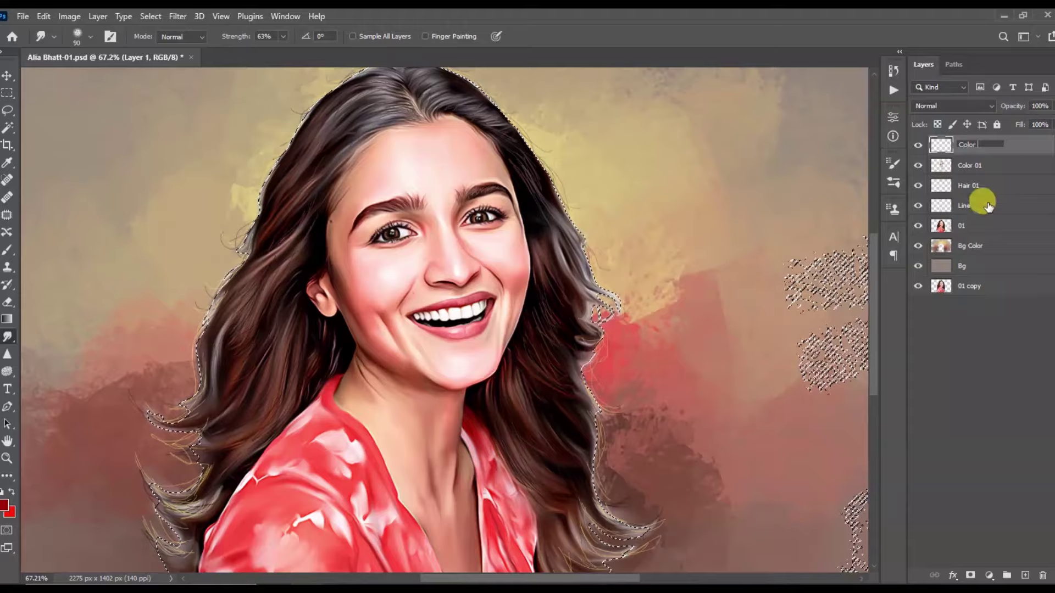
Choose a yellow-orange foreground colour for warming the skin.
{"action": "scroll", "coordinate": [579, 183], "scroll_direction": "down", "scroll_amount": 1}
{"action": "key", "text": "i"}
{"action": "left_click", "coordinate": [4, 504]}
{"action": "left_click", "coordinate": [819, 501]}
{"action": "left_click_drag", "start_coordinate": [766, 365], "coordinate": [772, 384]}
{"action": "left_click", "coordinate": [936, 345]}
{"action": "key", "text": "b"}
Set Color 02 to Color blend and paint yellow at 40% over forehead, eyes and cheeks.
{"action": "scroll", "coordinate": [357, 214], "scroll_direction": "up", "scroll_amount": 2}
{"action": "left_click_drag", "start_coordinate": [387, 203], "coordinate": [434, 162]}
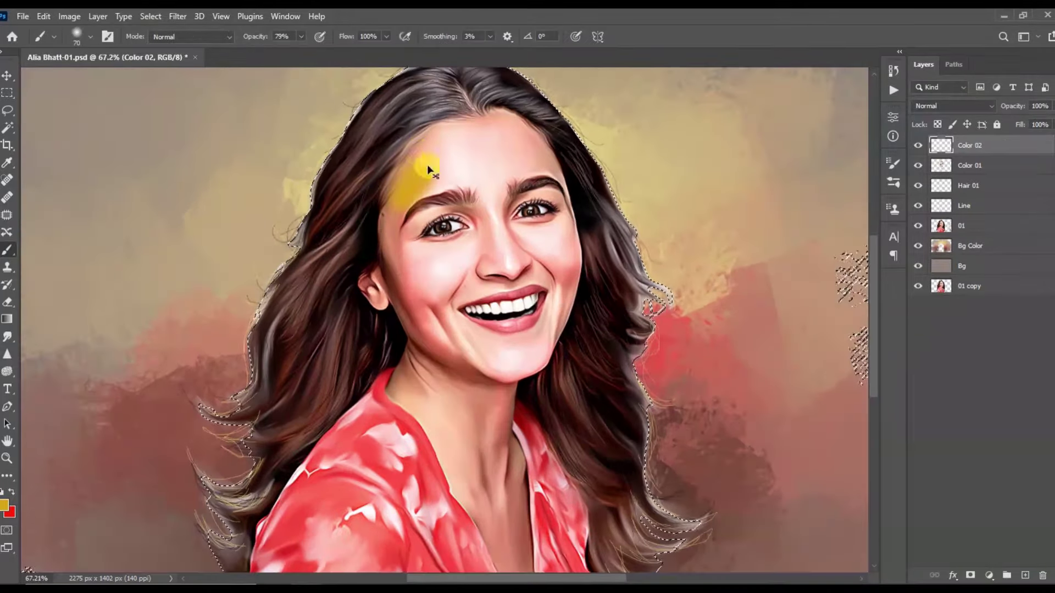
{"action": "left_click", "coordinate": [945, 106]}
{"action": "left_click", "coordinate": [934, 420]}
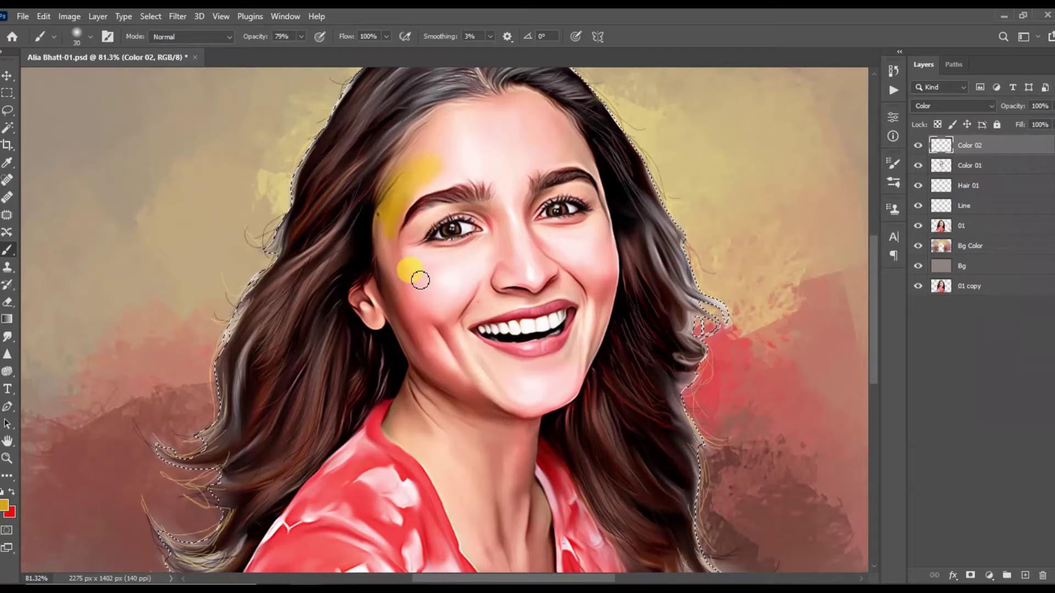
{"action": "key", "text": "bracketleft"}
{"action": "key", "text": "bracketleft"}
{"action": "key", "text": "bracketleft"}
{"action": "key", "text": "4"}
{"action": "left_click_drag", "start_coordinate": [430, 187], "coordinate": [422, 230]}
{"action": "left_click_drag", "start_coordinate": [463, 344], "coordinate": [571, 357]}
{"action": "mouse_move", "coordinate": [541, 243]}
{"action": "left_mouse_down"}
{"action": "mouse_move", "coordinate": [564, 234]}
{"action": "mouse_move", "coordinate": [560, 137]}
{"action": "mouse_move", "coordinate": [459, 134]}
{"action": "left_mouse_up"}
{"action": "left_click_drag", "start_coordinate": [509, 207], "coordinate": [455, 254]}
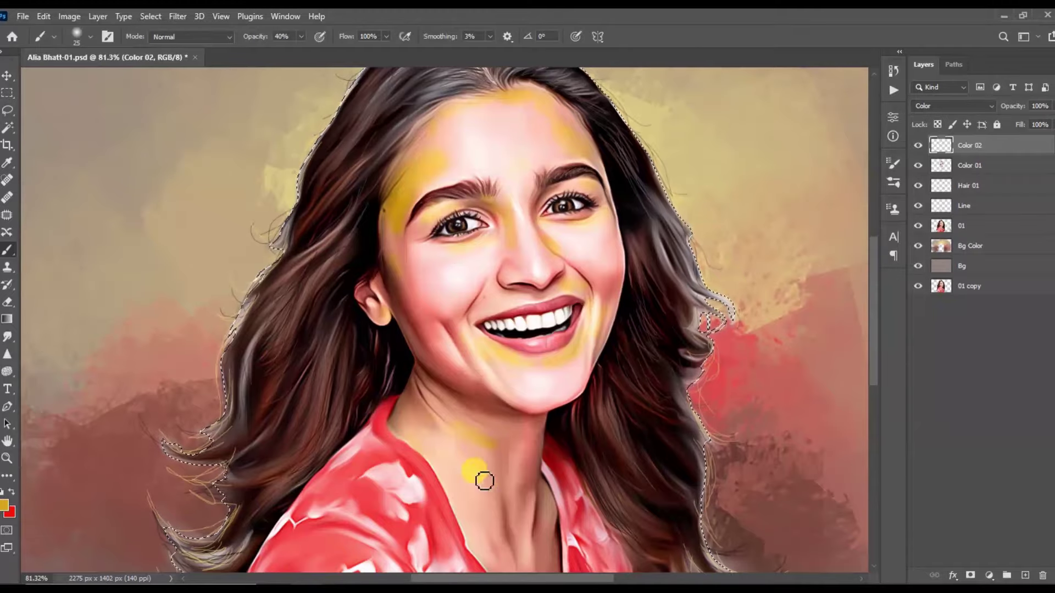
Shift the yellow tint toward red with Image > Adjustments > Color Balance.
{"action": "scroll", "coordinate": [483, 440], "scroll_direction": "down", "scroll_amount": 1}
{"action": "scroll", "coordinate": [519, 471], "scroll_direction": "up", "scroll_amount": 1}
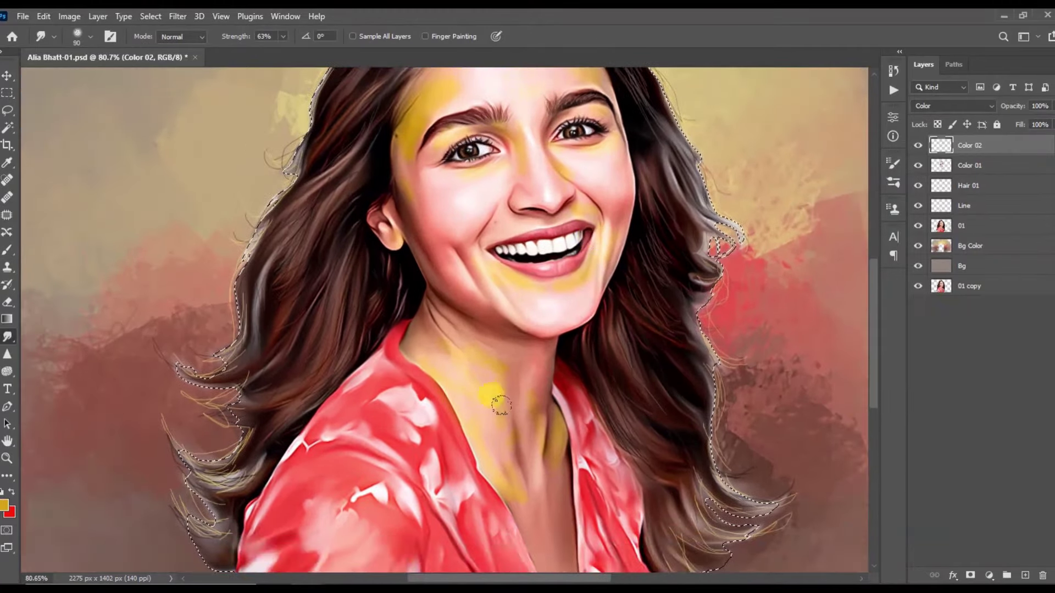
{"action": "scroll", "coordinate": [530, 447], "scroll_direction": "down", "scroll_amount": 2}
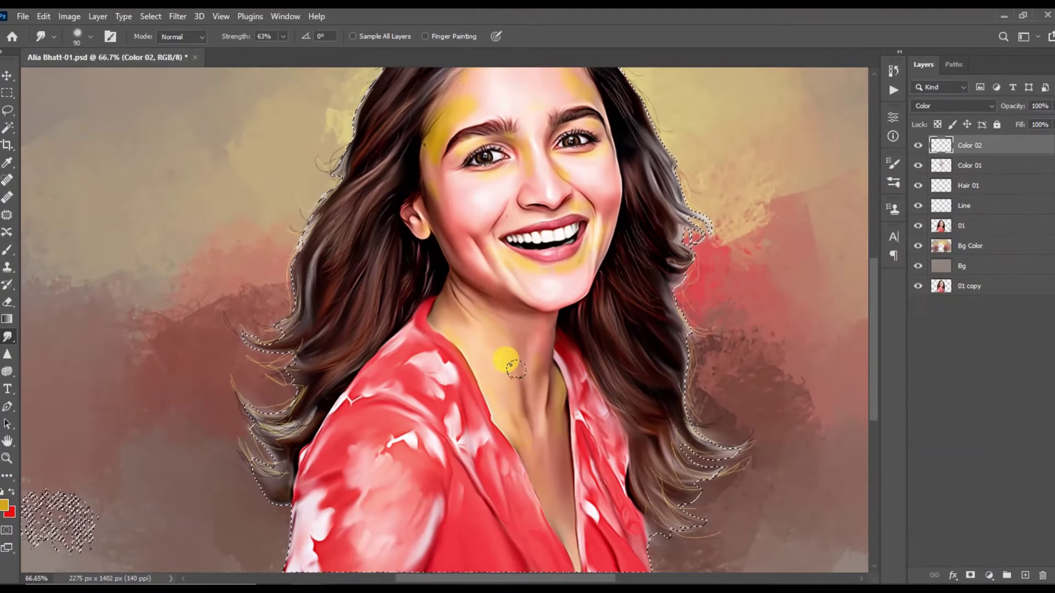
{"action": "scroll", "coordinate": [503, 157], "scroll_direction": "down", "scroll_amount": 1}
{"action": "scroll", "coordinate": [498, 146], "scroll_direction": "up", "scroll_amount": 2}
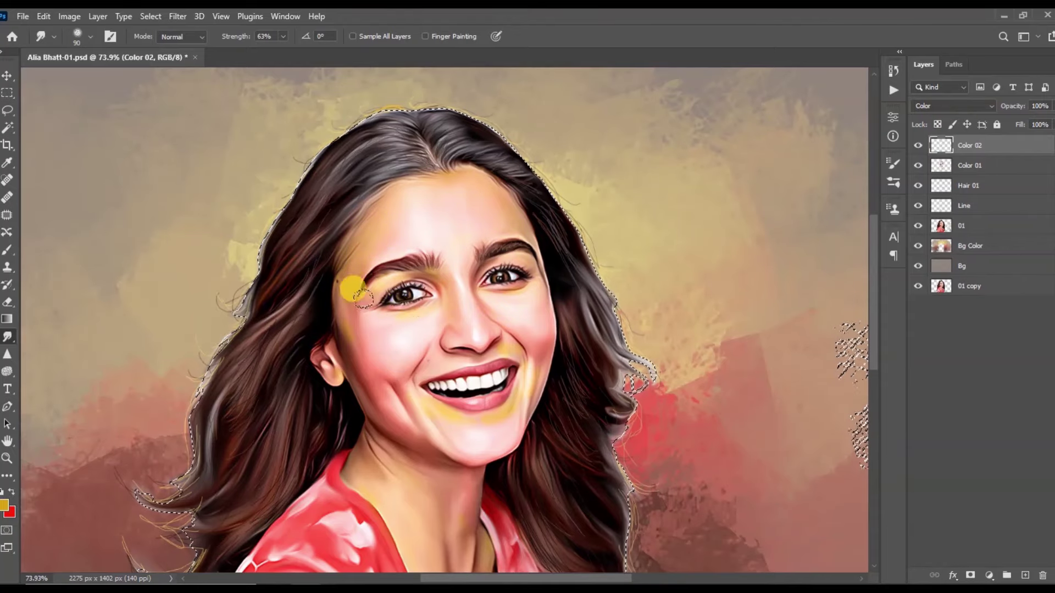
{"action": "scroll", "coordinate": [499, 335], "scroll_direction": "down", "scroll_amount": 2}
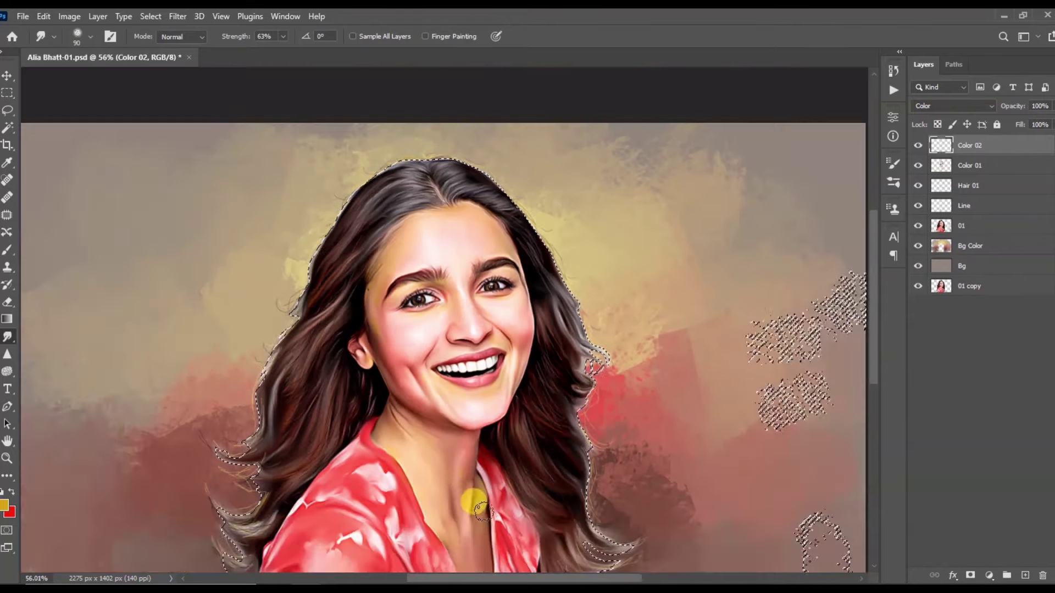
{"action": "scroll", "coordinate": [488, 220], "scroll_direction": "up", "scroll_amount": 1}
{"action": "left_click", "coordinate": [69, 16]}
{"action": "left_click", "coordinate": [278, 146]}
{"action": "left_click_drag", "start_coordinate": [836, 393], "coordinate": [883, 386]}
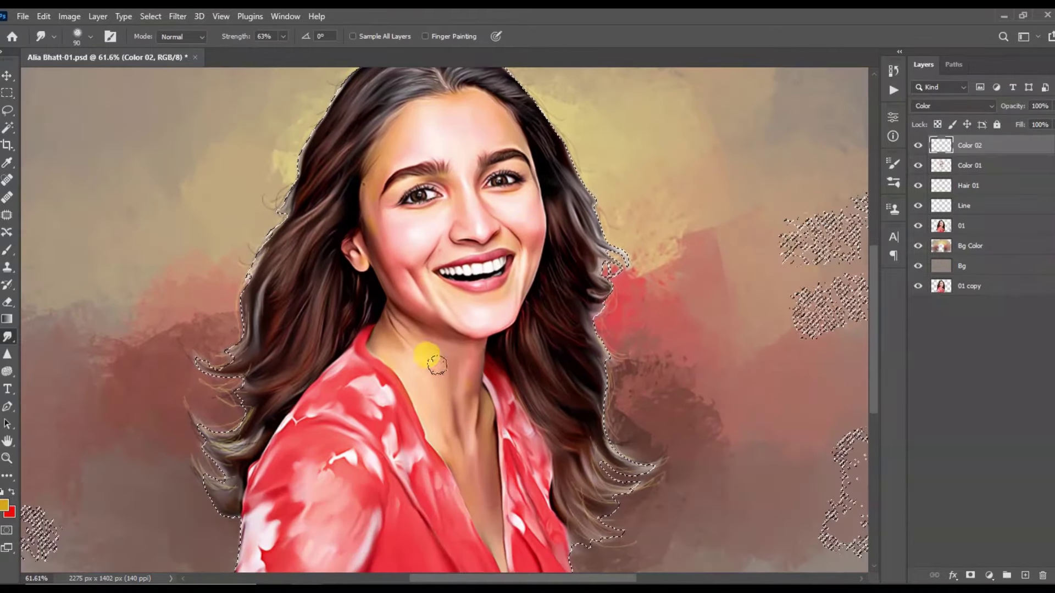
{"action": "scroll", "coordinate": [434, 362], "scroll_direction": "up", "scroll_amount": 1}
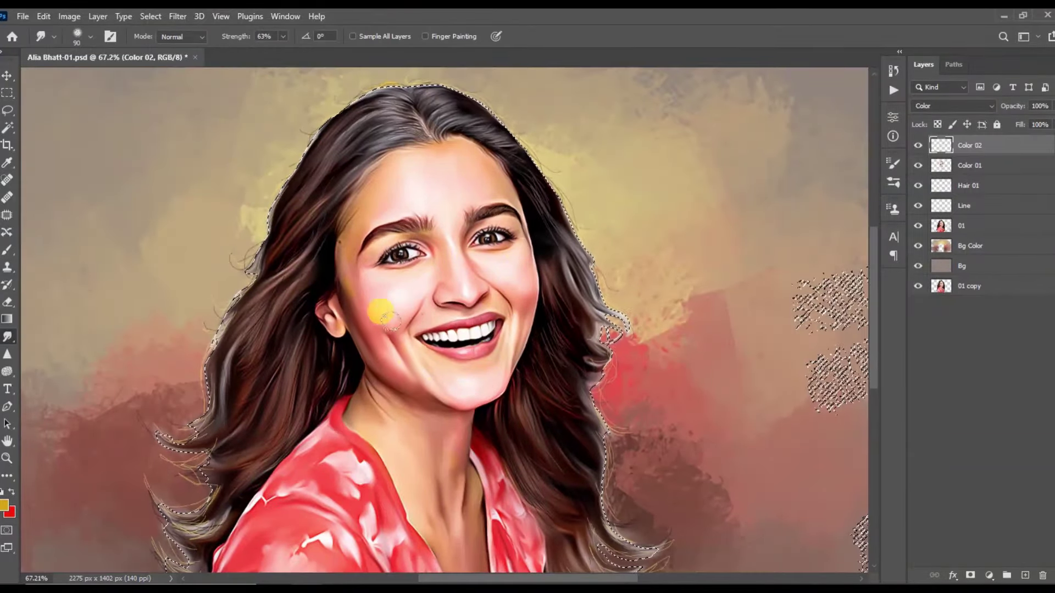
Deselect the figure and add a new empty layer on top.
{"action": "key", "text": "ctrl+d"}
{"action": "scroll", "coordinate": [447, 153], "scroll_direction": "down", "scroll_amount": 3}
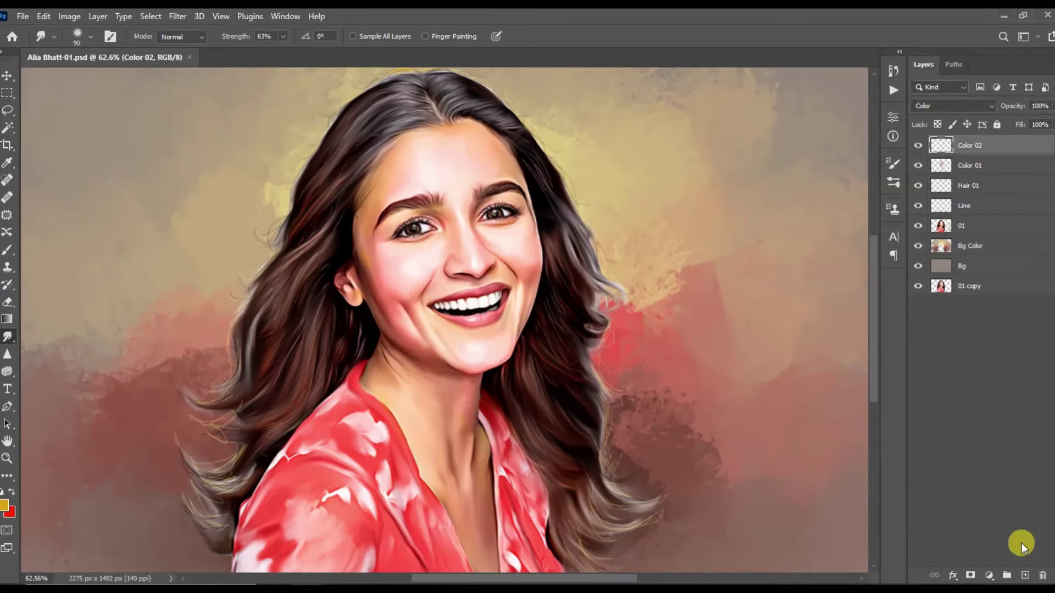
{"action": "left_click", "coordinate": [970, 144]}
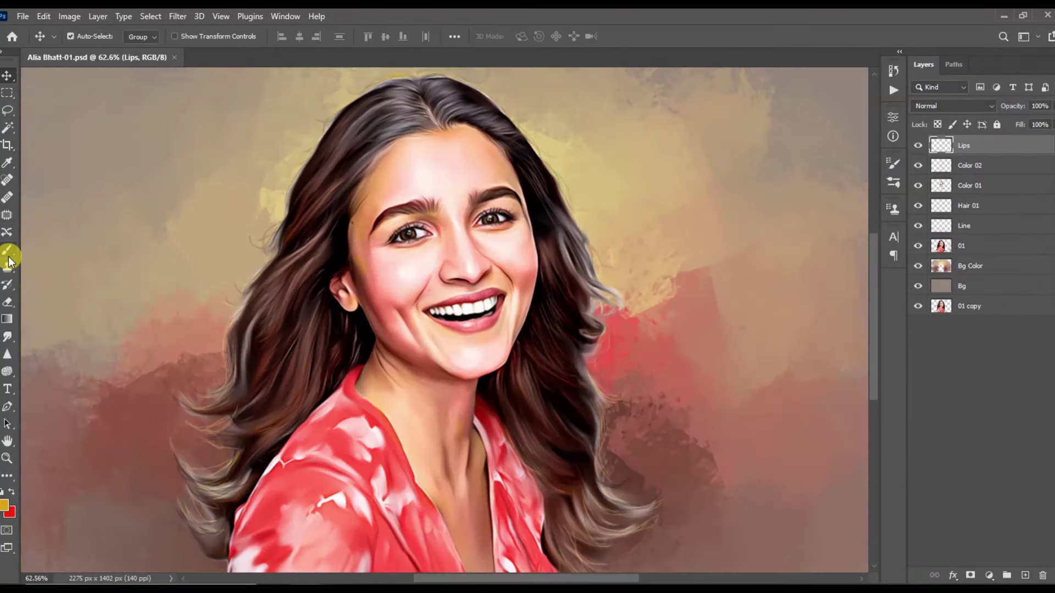
Brush dark red over the upper and lower lips on the Lips layer.
{"action": "left_click", "coordinate": [8, 253]}
{"action": "left_click", "coordinate": [4, 506]}
{"action": "left_click", "coordinate": [819, 431]}
{"action": "left_click", "coordinate": [935, 344]}
{"action": "left_click", "coordinate": [301, 36]}
{"action": "mouse_move", "coordinate": [506, 352]}
{"action": "left_mouse_down"}
{"action": "mouse_move", "coordinate": [476, 348]}
{"action": "mouse_move", "coordinate": [532, 297]}
{"action": "mouse_move", "coordinate": [523, 340]}
{"action": "mouse_move", "coordinate": [375, 362]}
{"action": "left_mouse_up"}
{"action": "key", "text": "bracketleft"}
{"action": "mouse_move", "coordinate": [313, 341]}
{"action": "left_mouse_down"}
{"action": "mouse_move", "coordinate": [414, 377]}
{"action": "mouse_move", "coordinate": [478, 344]}
{"action": "mouse_move", "coordinate": [477, 358]}
{"action": "left_mouse_up"}
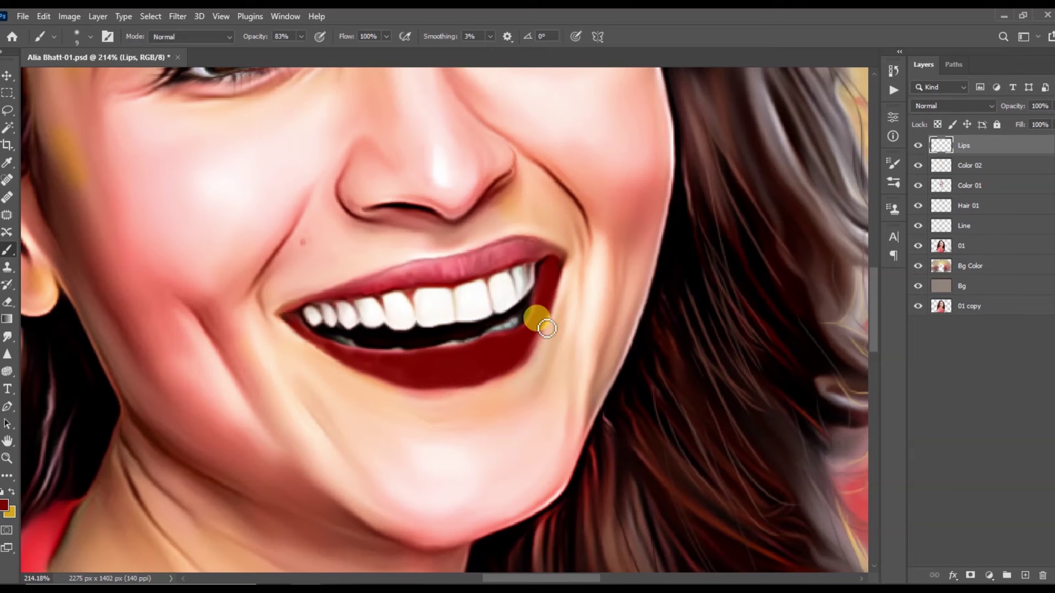
{"action": "left_click_drag", "start_coordinate": [550, 259], "coordinate": [441, 281]}
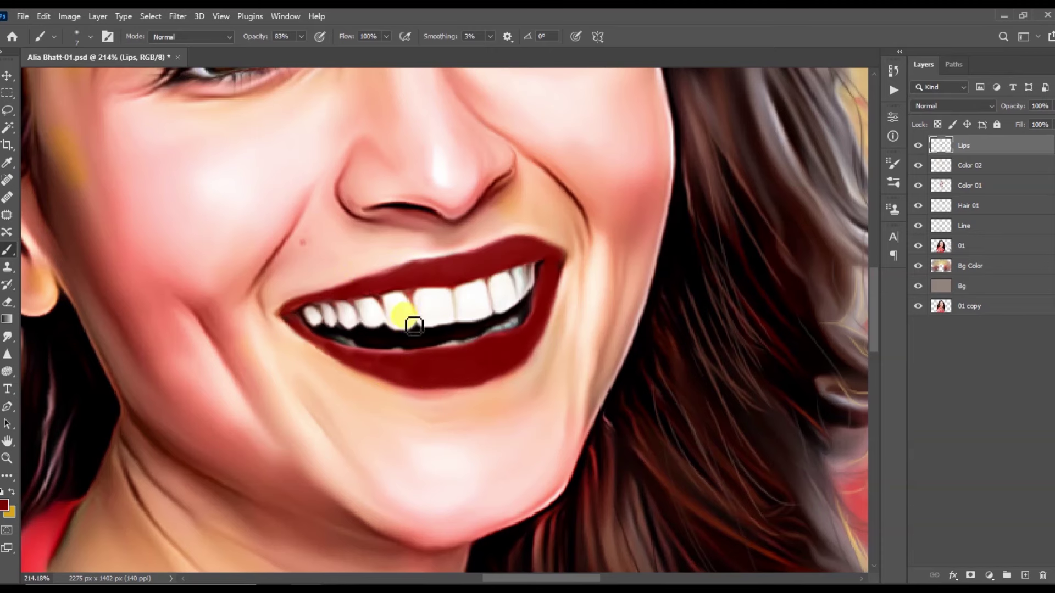
{"action": "key", "text": "ctrl+0"}
Blend the lip paint as Soft Light and shift its Hue to -43 toward magenta.
{"action": "left_click", "coordinate": [952, 105]}
{"action": "left_click", "coordinate": [937, 276]}
{"action": "left_click", "coordinate": [7, 75]}
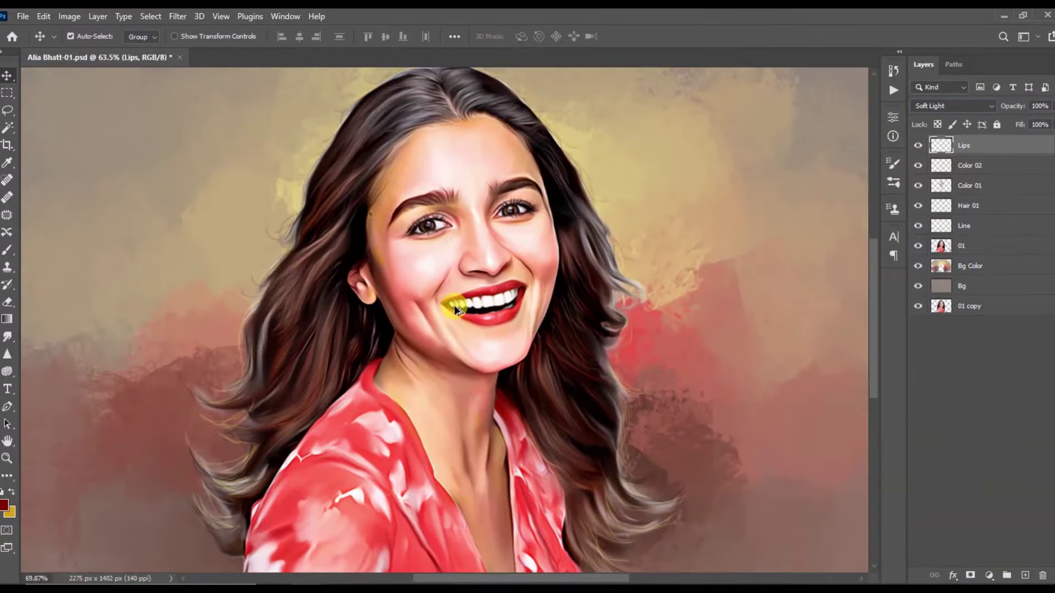
{"action": "scroll", "coordinate": [453, 305], "scroll_direction": "up", "scroll_amount": 4}
{"action": "left_click", "coordinate": [72, 16]}
{"action": "left_click", "coordinate": [253, 118]}
{"action": "left_click_drag", "start_coordinate": [759, 370], "coordinate": [731, 369]}
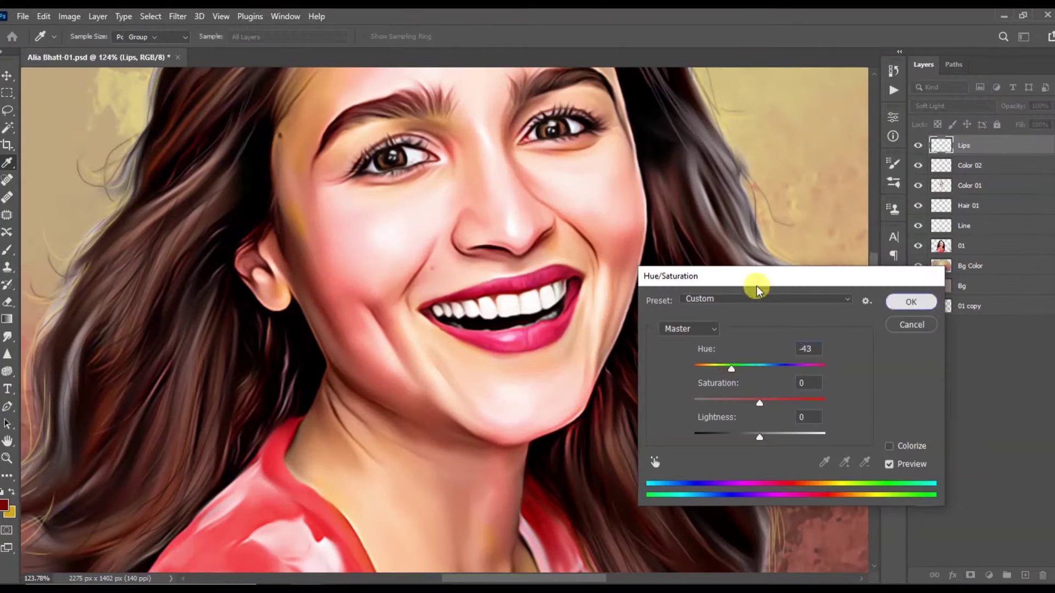
{"action": "left_click", "coordinate": [920, 302]}
Add a new empty layer named Color 03 at the top of the stack.
{"action": "key", "text": "ctrl+0"}
{"action": "scroll", "coordinate": [512, 232], "scroll_direction": "up", "scroll_amount": 2}
{"action": "scroll", "coordinate": [512, 233], "scroll_direction": "up", "scroll_amount": 2}
{"action": "scroll", "coordinate": [512, 233], "scroll_direction": "up", "scroll_amount": 2}
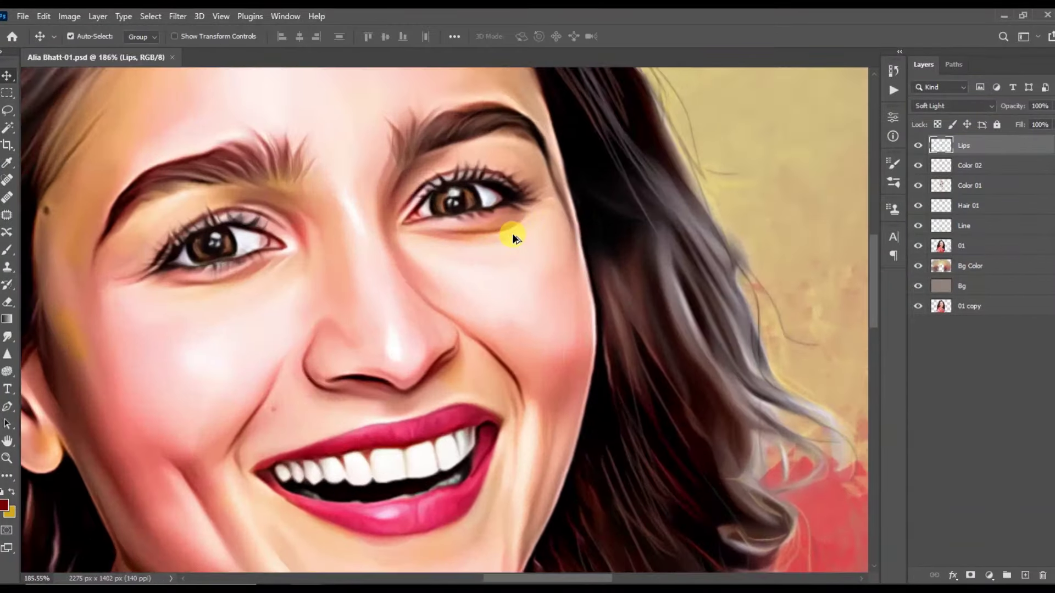
{"action": "scroll", "coordinate": [512, 232], "scroll_direction": "down", "scroll_amount": 2}
{"action": "scroll", "coordinate": [512, 233], "scroll_direction": "up", "scroll_amount": 3}
{"action": "key", "text": "e"}
{"action": "left_click", "coordinate": [967, 205]}
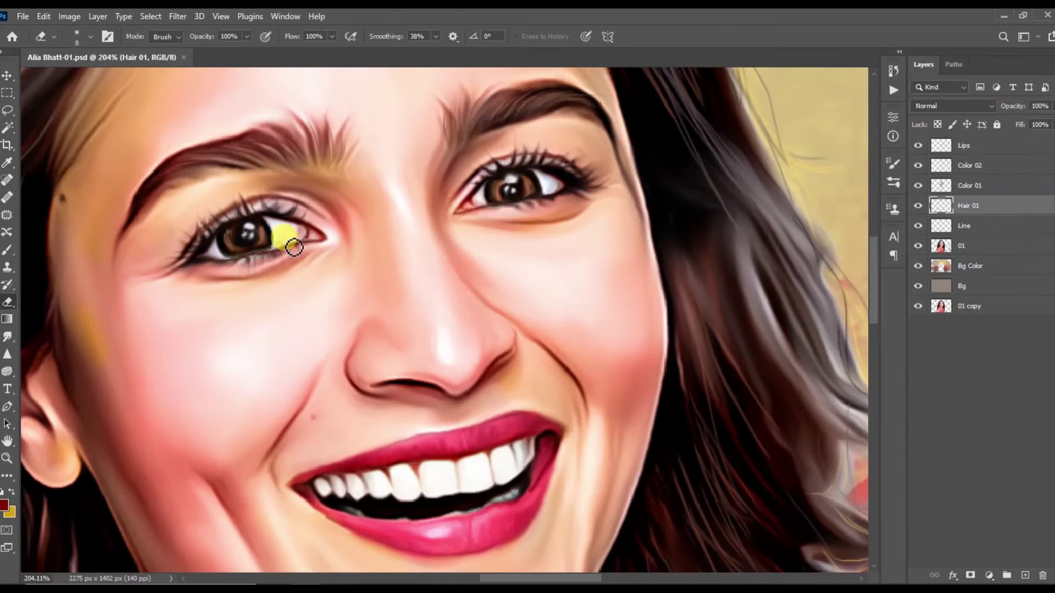
{"action": "scroll", "coordinate": [246, 242], "scroll_direction": "down", "scroll_amount": 5}
{"action": "left_click", "coordinate": [965, 146]}
{"action": "key", "text": "ctrl+shift+alt+n"}
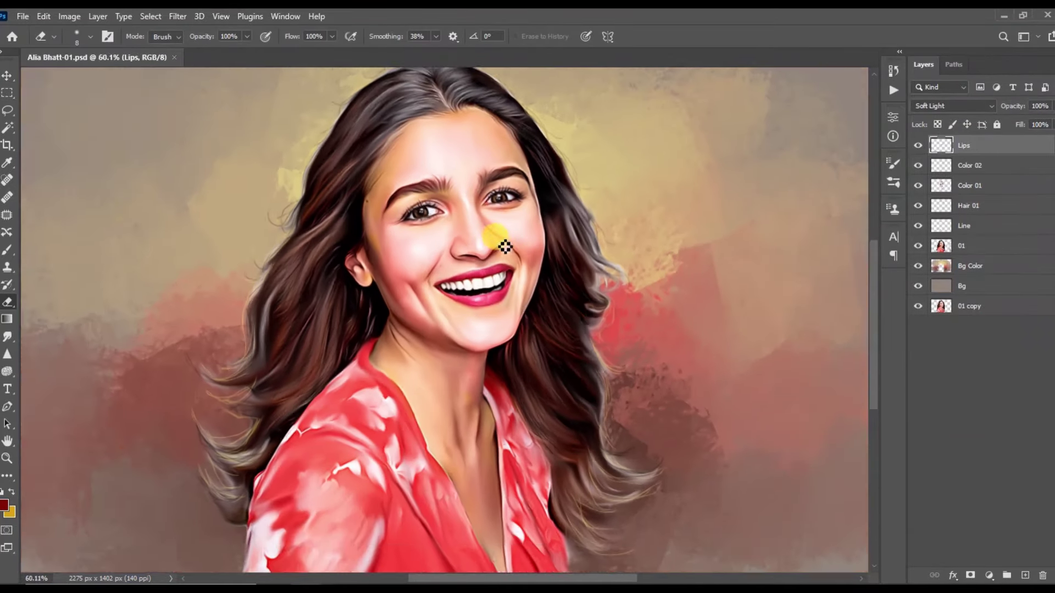
{"action": "type", "text": "Color 03"}
{"action": "key", "text": "Return"}
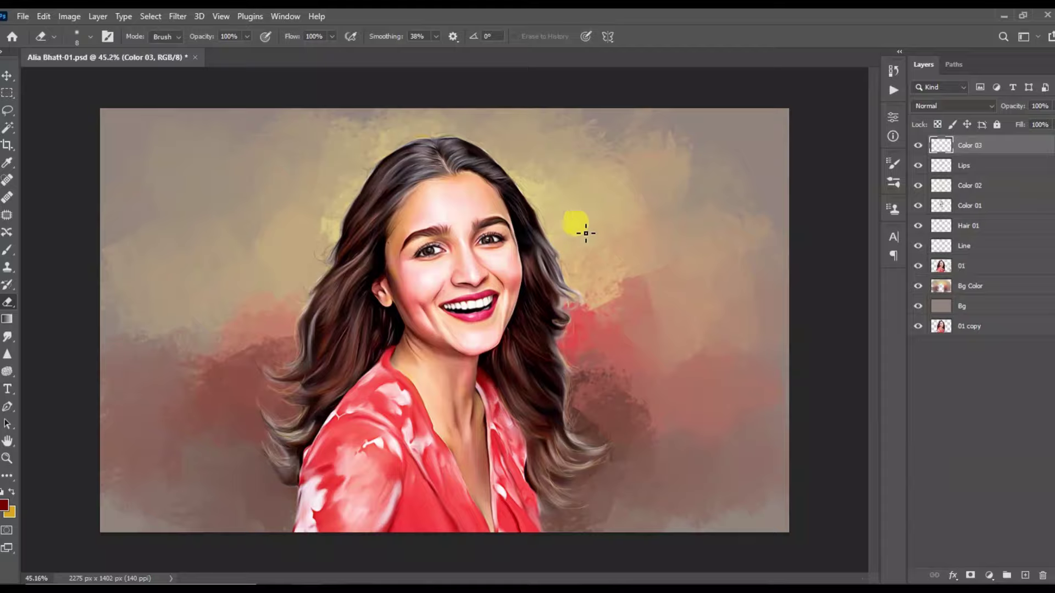
Set Color 03 to Color blend mode and choose a muted blue paint colour.
{"action": "key", "text": "b"}
{"action": "scroll", "coordinate": [478, 273], "scroll_direction": "up", "scroll_amount": 2}
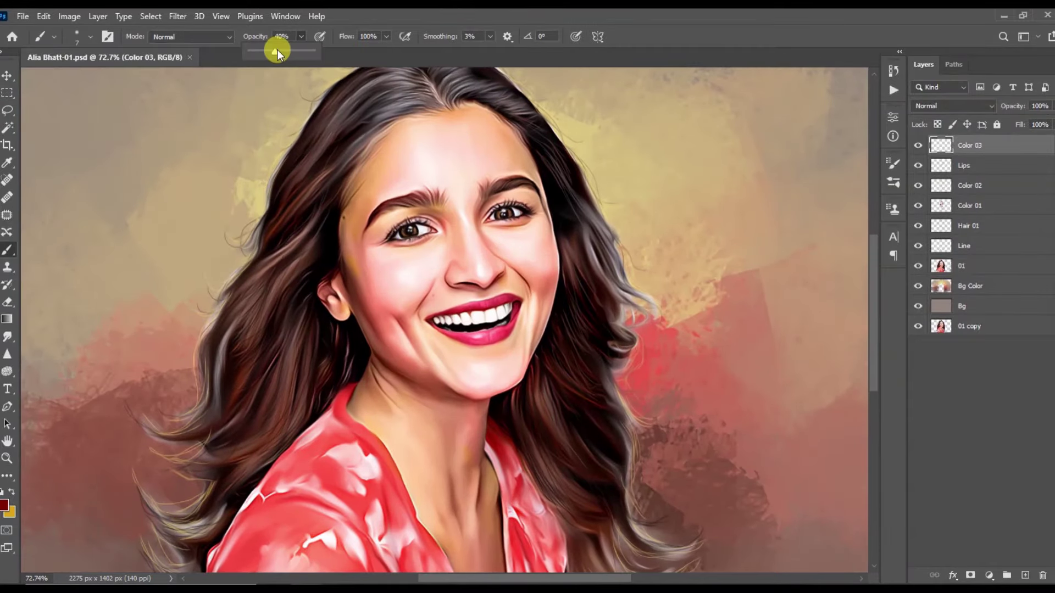
{"action": "left_click", "coordinate": [953, 106]}
{"action": "left_click", "coordinate": [934, 418]}
{"action": "left_click", "coordinate": [5, 506]}
{"action": "left_click", "coordinate": [821, 427]}
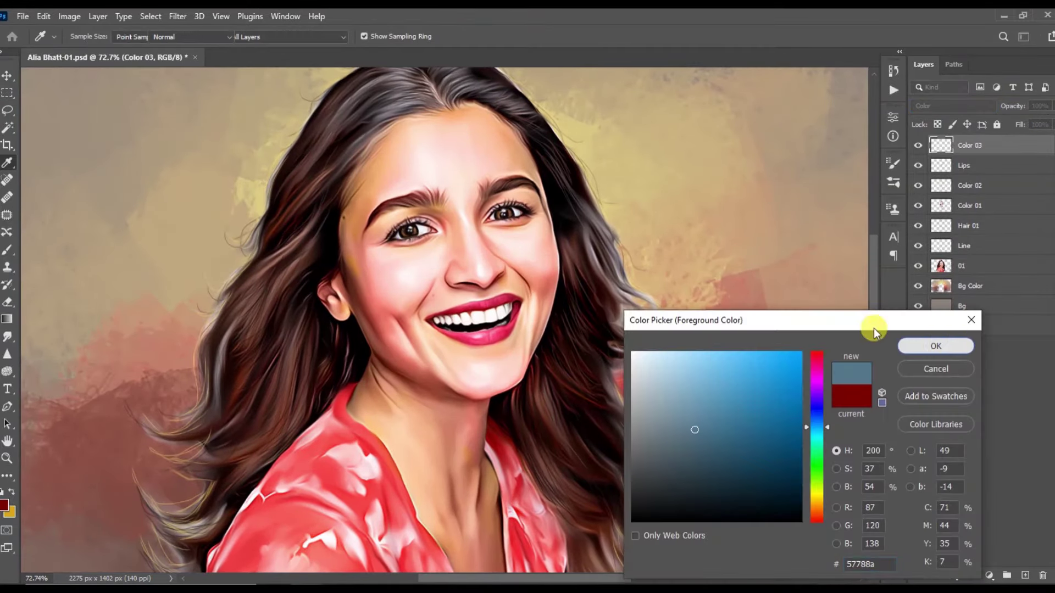
{"action": "left_click", "coordinate": [936, 346]}
Brush muted blue tints at 21% opacity around the eyes, nose and neck.
{"action": "scroll", "coordinate": [490, 382], "scroll_direction": "up", "scroll_amount": 2}
{"action": "scroll", "coordinate": [556, 186], "scroll_direction": "up", "scroll_amount": 1}
{"action": "key", "text": "bracketright"}
{"action": "key", "text": "bracketright"}
{"action": "key", "text": "bracketright"}
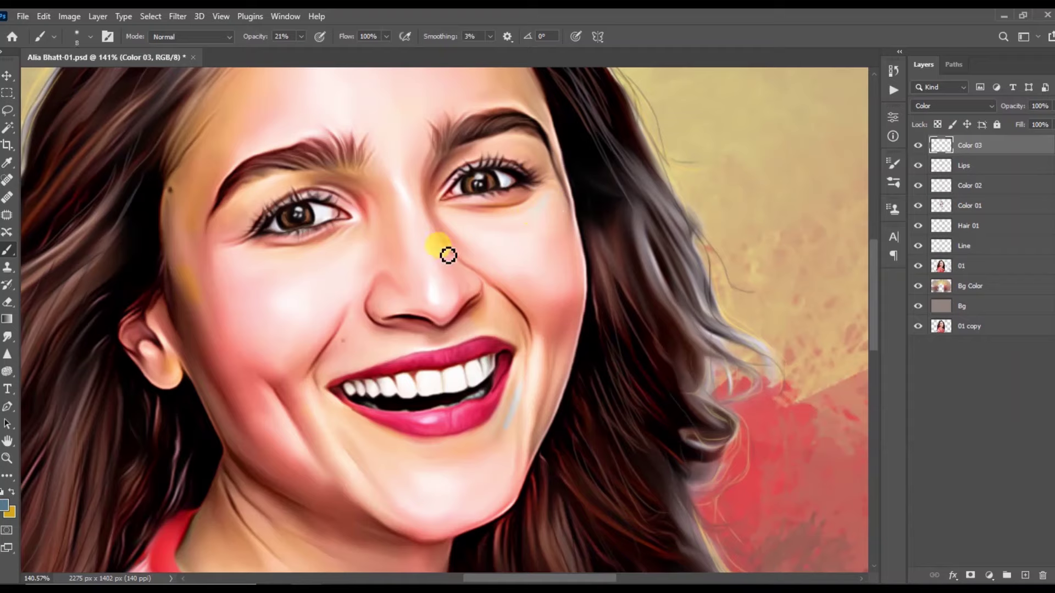
{"action": "scroll", "coordinate": [330, 252], "scroll_direction": "down", "scroll_amount": 1}
{"action": "scroll", "coordinate": [298, 154], "scroll_direction": "down", "scroll_amount": 1}
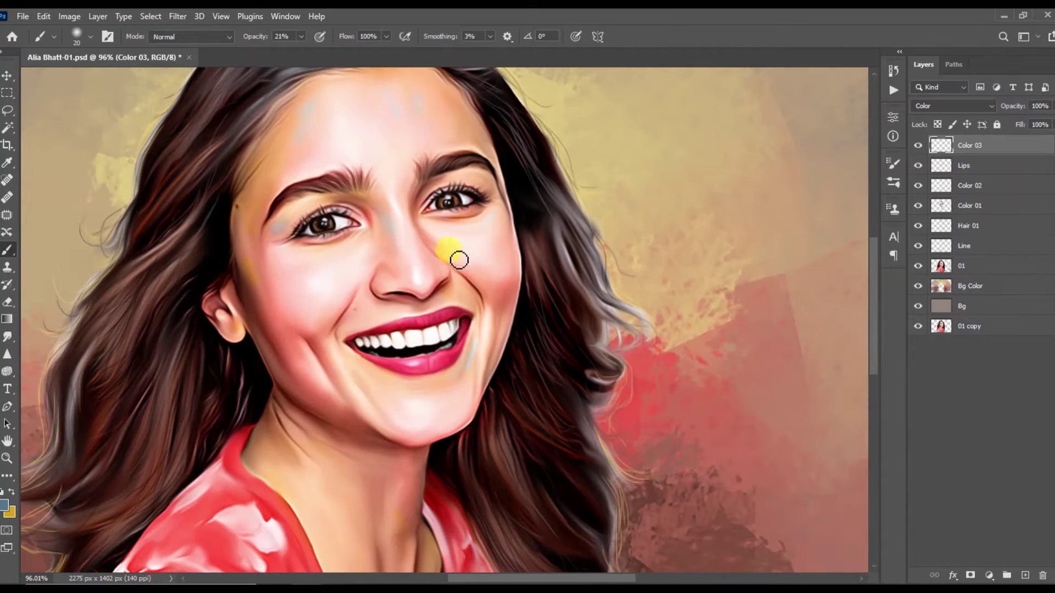
{"action": "scroll", "coordinate": [418, 395], "scroll_direction": "down", "scroll_amount": 1}
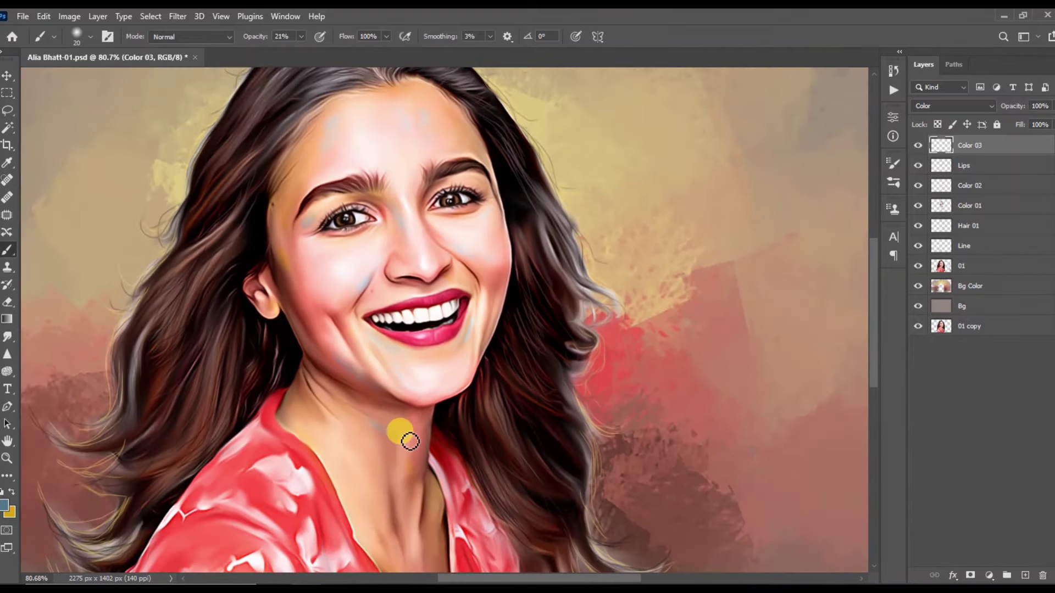
{"action": "scroll", "coordinate": [391, 444], "scroll_direction": "down", "scroll_amount": 2}
{"action": "scroll", "coordinate": [447, 388], "scroll_direction": "up", "scroll_amount": 3}
Smudge the blue strokes softly into the skin and add a new layer on top.
{"action": "key", "text": "r"}
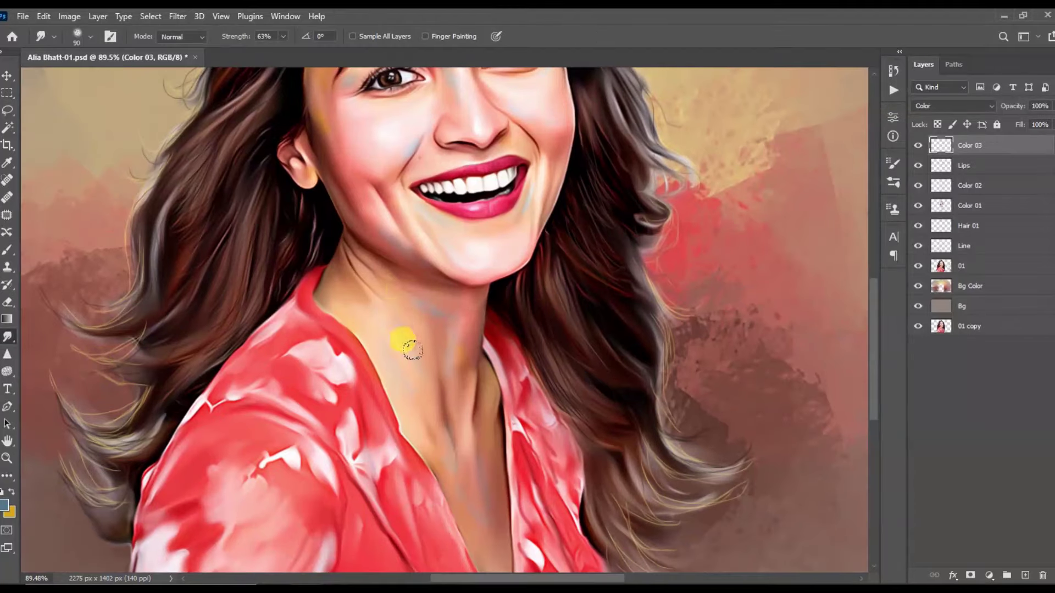
{"action": "scroll", "coordinate": [394, 273], "scroll_direction": "up", "scroll_amount": 1}
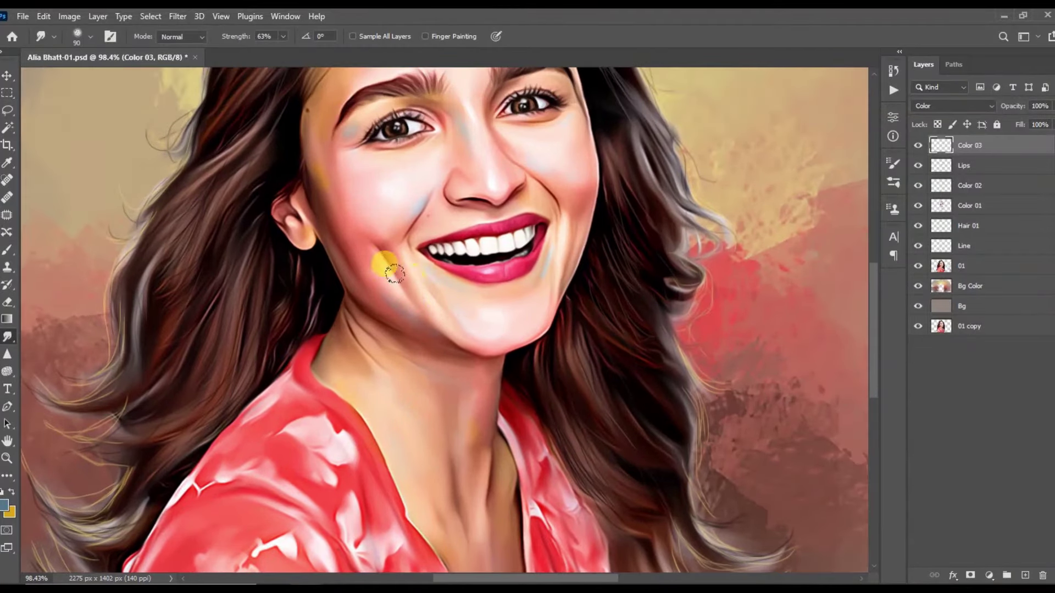
{"action": "scroll", "coordinate": [403, 178], "scroll_direction": "down", "scroll_amount": 1}
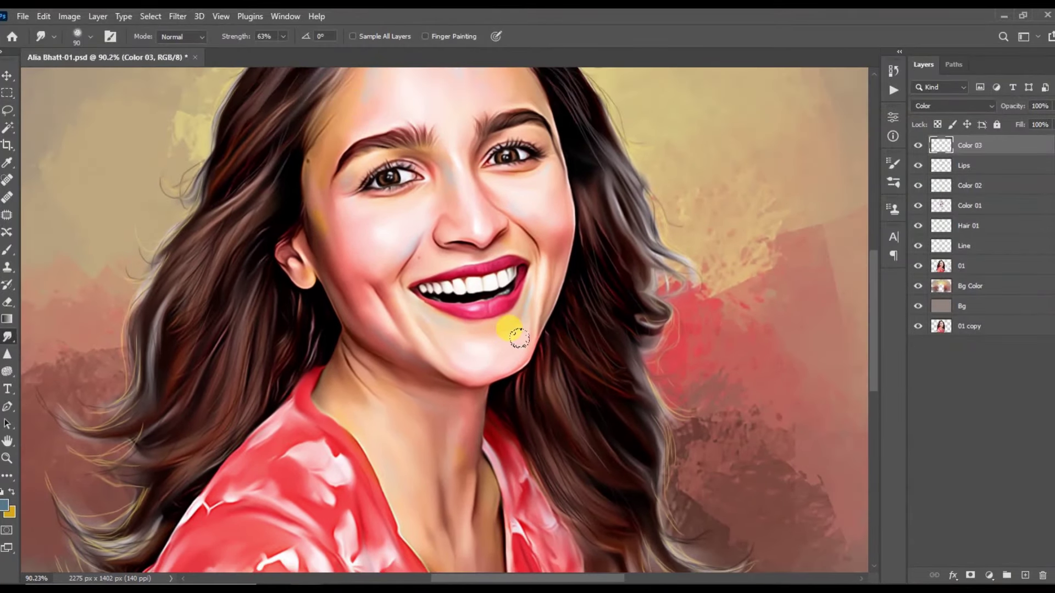
{"action": "scroll", "coordinate": [518, 338], "scroll_direction": "up", "scroll_amount": 2}
{"action": "scroll", "coordinate": [510, 327], "scroll_direction": "down", "scroll_amount": 2}
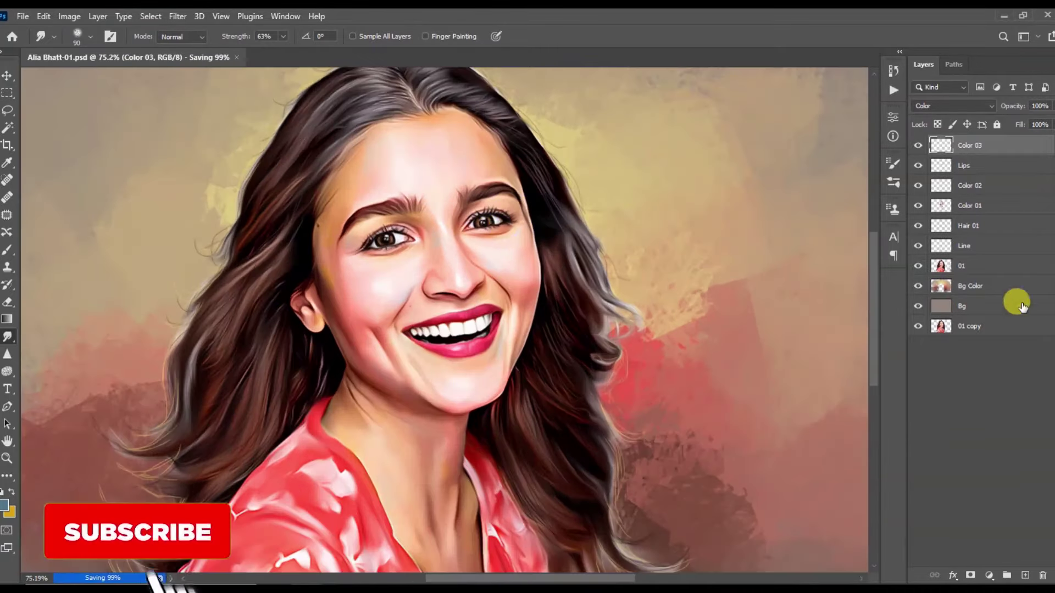
{"action": "key", "text": "ctrl+shift+alt+n"}
{"action": "double_click", "coordinate": [967, 147]}
Name the new layer Color 04 and keep it in Overlay blend mode.
{"action": "type", "text": "Color 04"}
{"action": "key", "text": "Return"}
{"action": "left_click", "coordinate": [5, 504]}
{"action": "type", "text": "710000"}
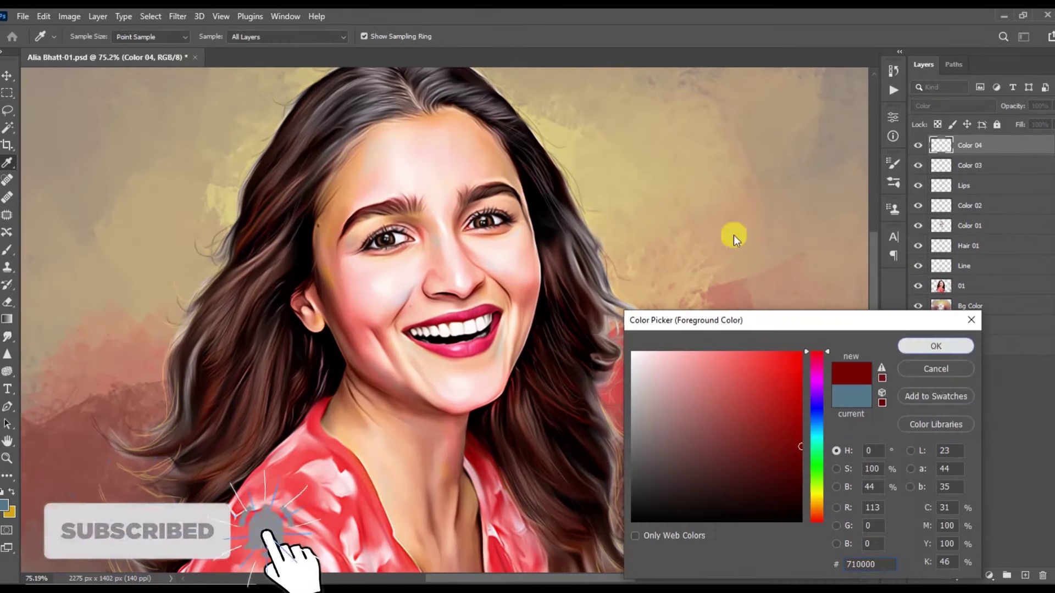
{"action": "key", "text": "Return"}
{"action": "left_click", "coordinate": [7, 250]}
{"action": "scroll", "coordinate": [378, 300], "scroll_direction": "up", "scroll_amount": 2}
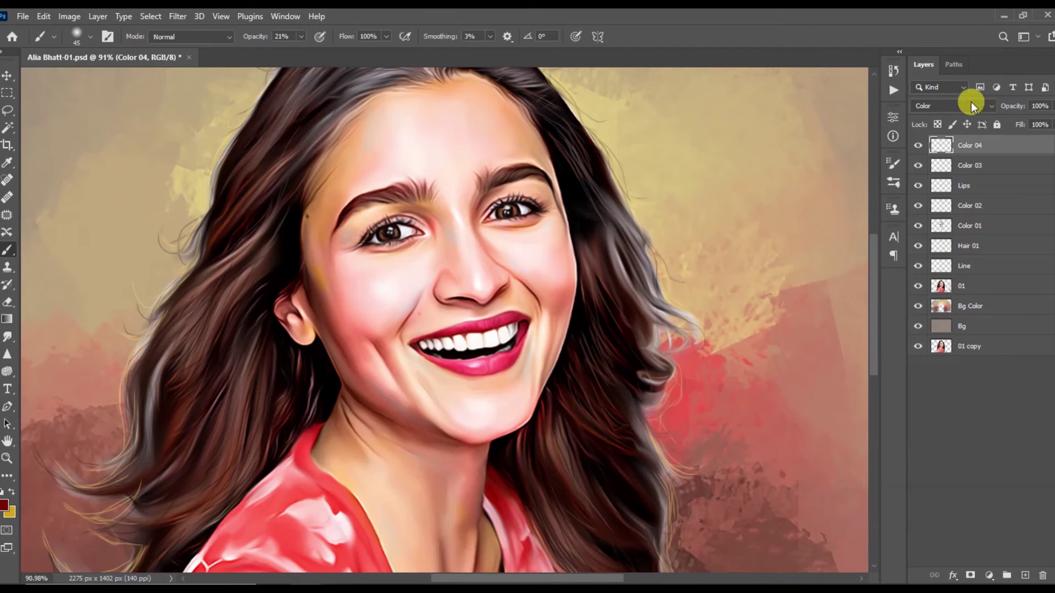
{"action": "left_click", "coordinate": [953, 105]}
{"action": "left_click", "coordinate": [933, 269]}
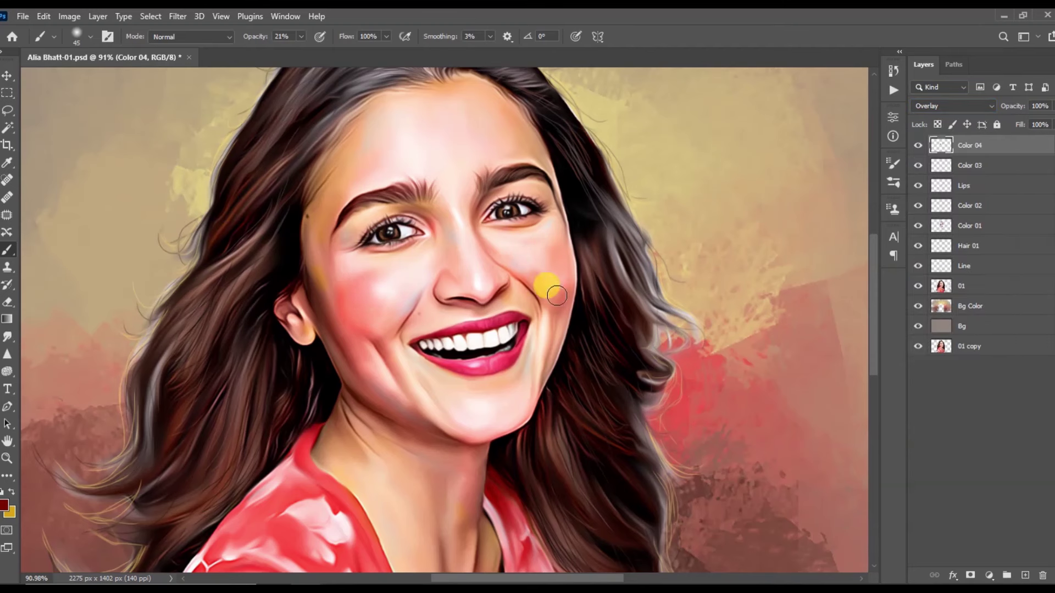
Smudge the Color 04 tint, lower it to 79% opacity and 70% fill, and save.
{"action": "left_click", "coordinate": [7, 352]}
{"action": "left_click_drag", "start_coordinate": [341, 271], "coordinate": [373, 328]}
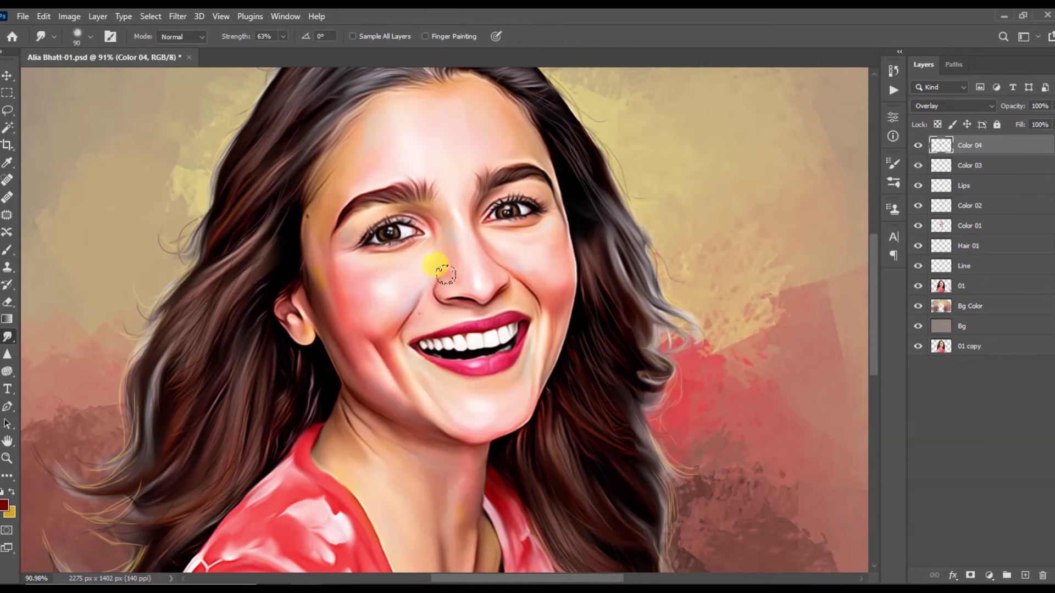
{"action": "scroll", "coordinate": [453, 342], "scroll_direction": "down", "scroll_amount": 3}
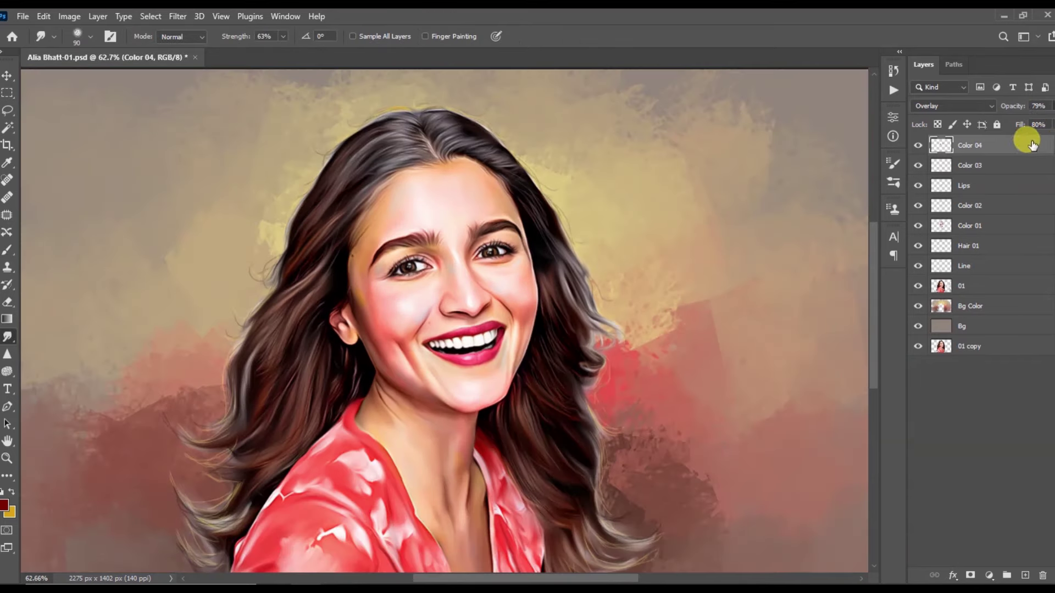
{"action": "key", "text": "b"}
{"action": "left_click", "coordinate": [263, 346]}
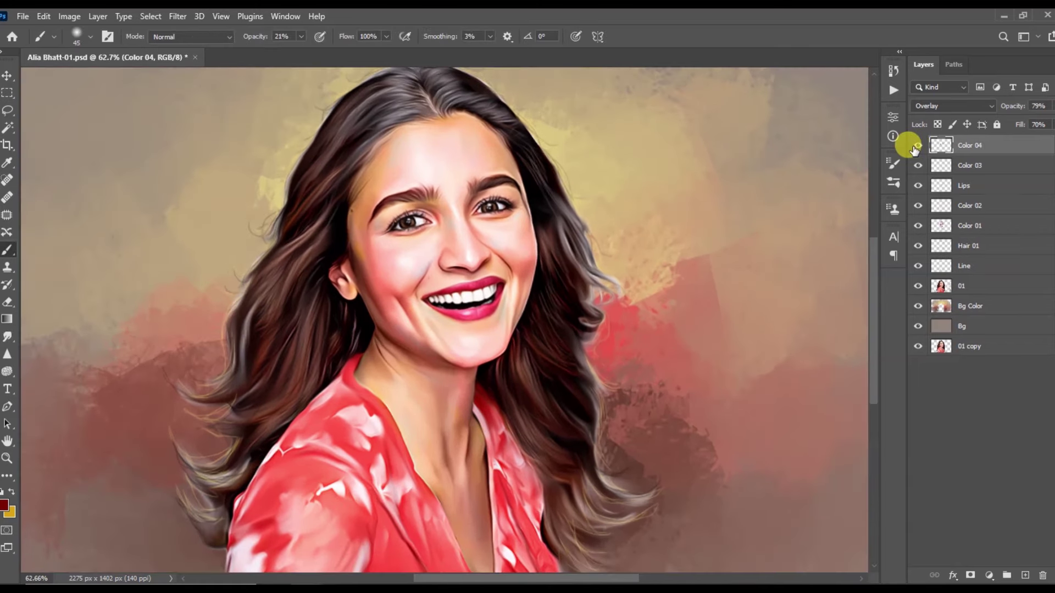
{"action": "scroll", "coordinate": [446, 435], "scroll_direction": "down", "scroll_amount": 1}
{"action": "scroll", "coordinate": [479, 534], "scroll_direction": "down", "scroll_amount": 2}
{"action": "left_click", "coordinate": [7, 337]}
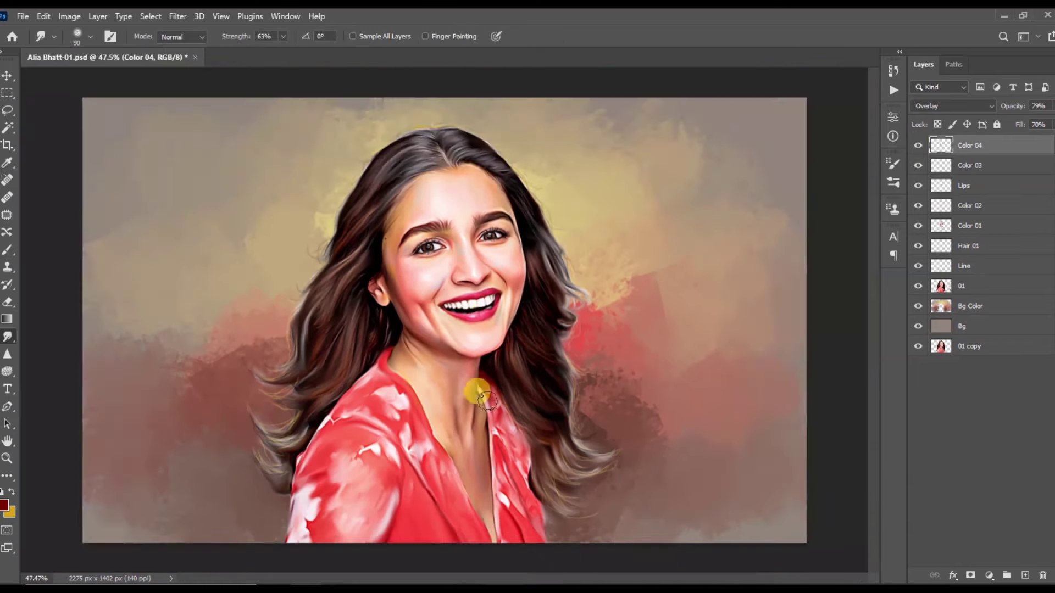
{"action": "key", "text": "ctrl+s"}
{"action": "double_click", "coordinate": [970, 145]}
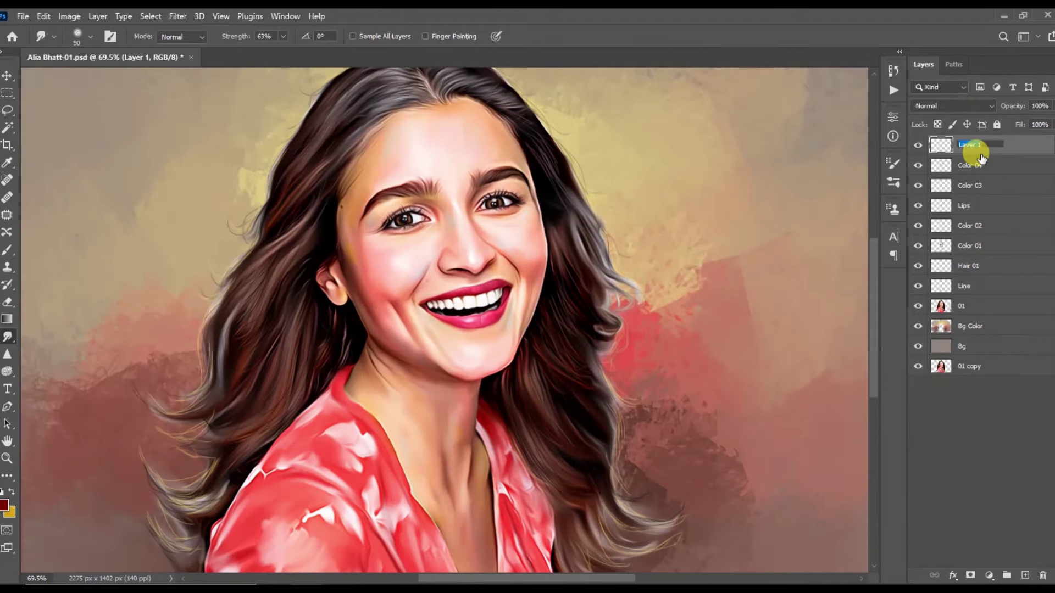
{"action": "type", "text": "Light"}
Name the new layer Light and set the foreground colour to white.
{"action": "key", "text": "Return"}
{"action": "scroll", "coordinate": [549, 186], "scroll_direction": "down", "scroll_amount": 1}
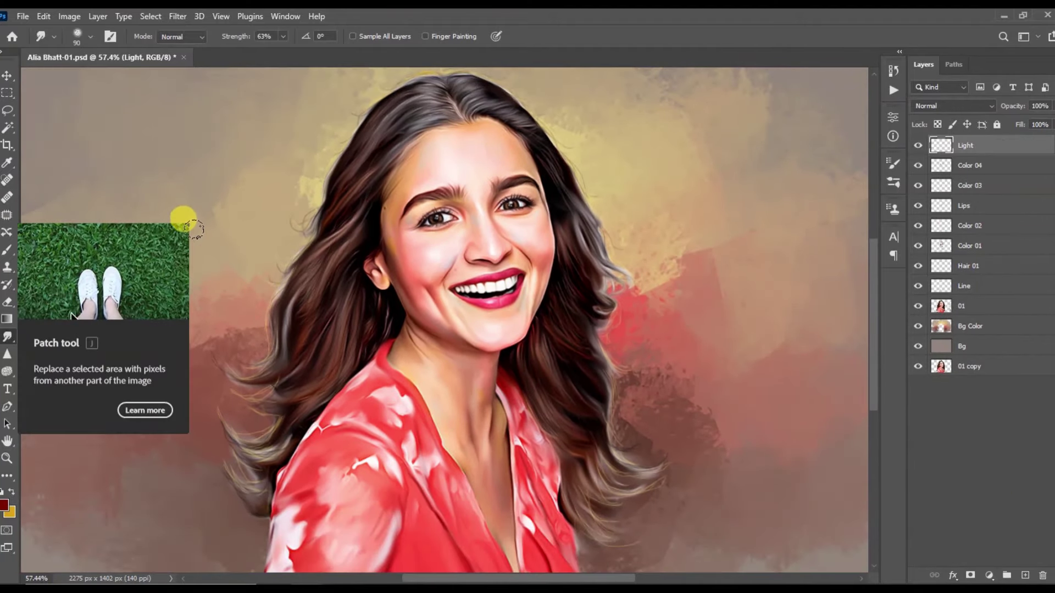
{"action": "scroll", "coordinate": [243, 256], "scroll_direction": "down", "scroll_amount": 1}
{"action": "scroll", "coordinate": [376, 278], "scroll_direction": "up", "scroll_amount": 2}
{"action": "key", "text": "i"}
{"action": "left_click", "coordinate": [4, 504]}
{"action": "left_click", "coordinate": [912, 346]}
{"action": "key", "text": "b"}
Paint white highlights at 46% brush opacity over the teeth, lips, forehead and face.
{"action": "scroll", "coordinate": [459, 229], "scroll_direction": "up", "scroll_amount": 3}
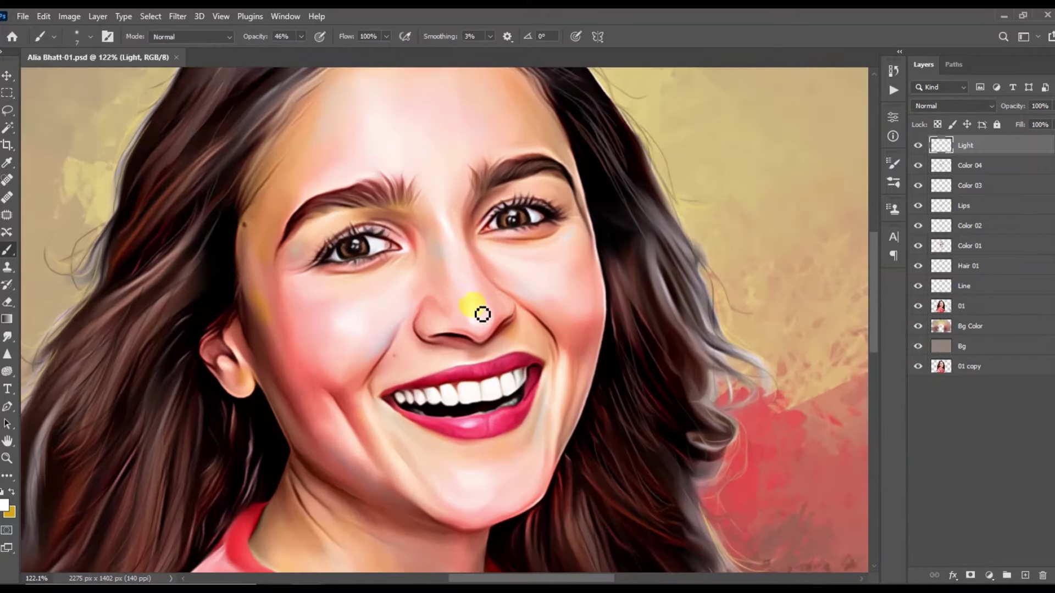
{"action": "scroll", "coordinate": [480, 308], "scroll_direction": "up", "scroll_amount": 1}
{"action": "scroll", "coordinate": [589, 278], "scroll_direction": "down", "scroll_amount": 1}
{"action": "scroll", "coordinate": [533, 352], "scroll_direction": "up", "scroll_amount": 3}
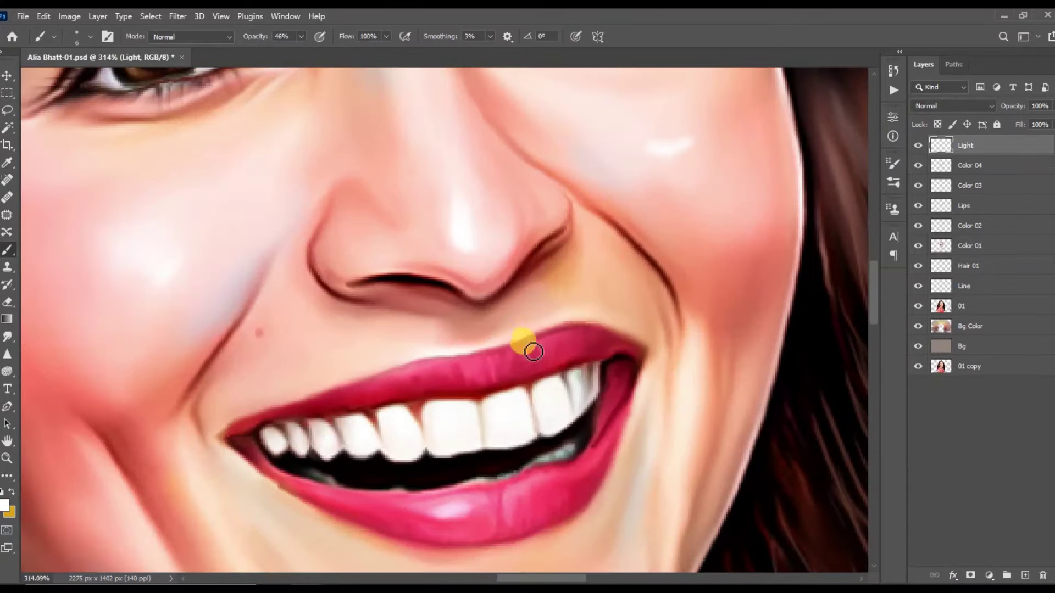
{"action": "scroll", "coordinate": [471, 353], "scroll_direction": "down", "scroll_amount": 3}
{"action": "scroll", "coordinate": [478, 289], "scroll_direction": "up", "scroll_amount": 3}
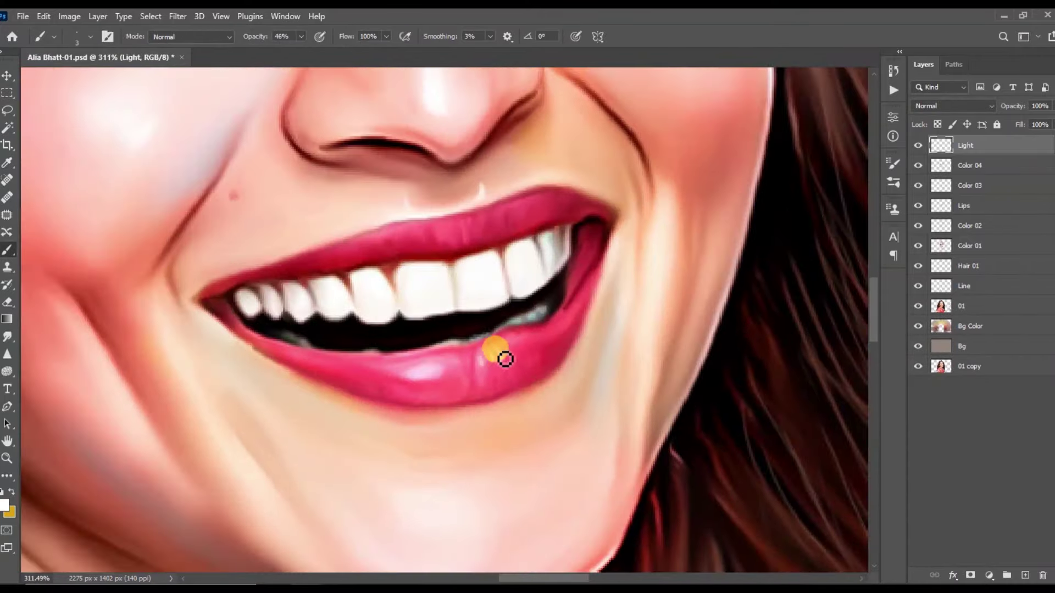
{"action": "scroll", "coordinate": [516, 325], "scroll_direction": "up", "scroll_amount": 1}
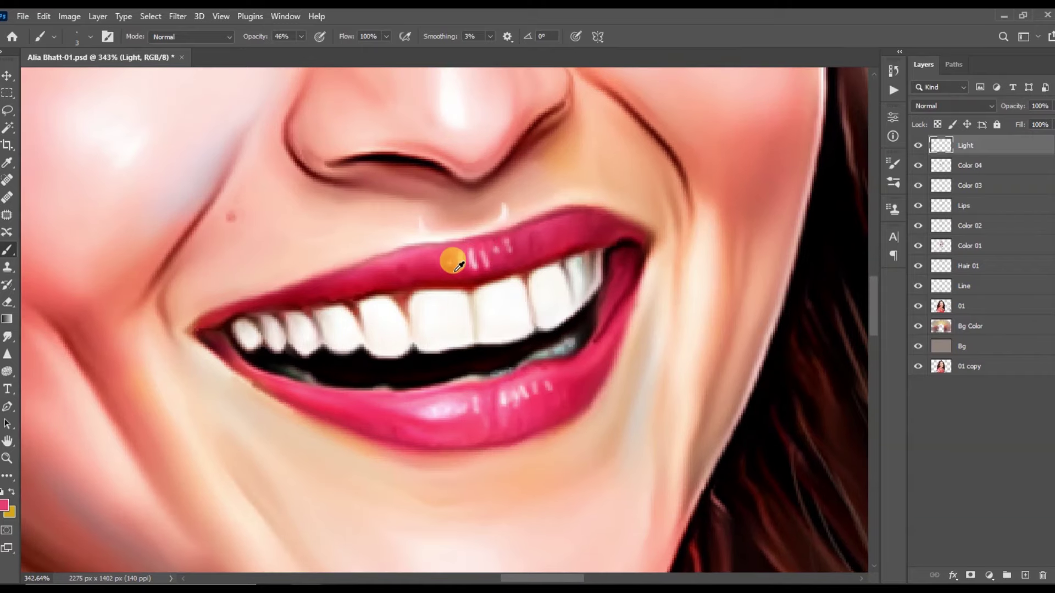
{"action": "scroll", "coordinate": [458, 266], "scroll_direction": "down", "scroll_amount": 1}
{"action": "left_click", "coordinate": [482, 318], "text": "alt"}
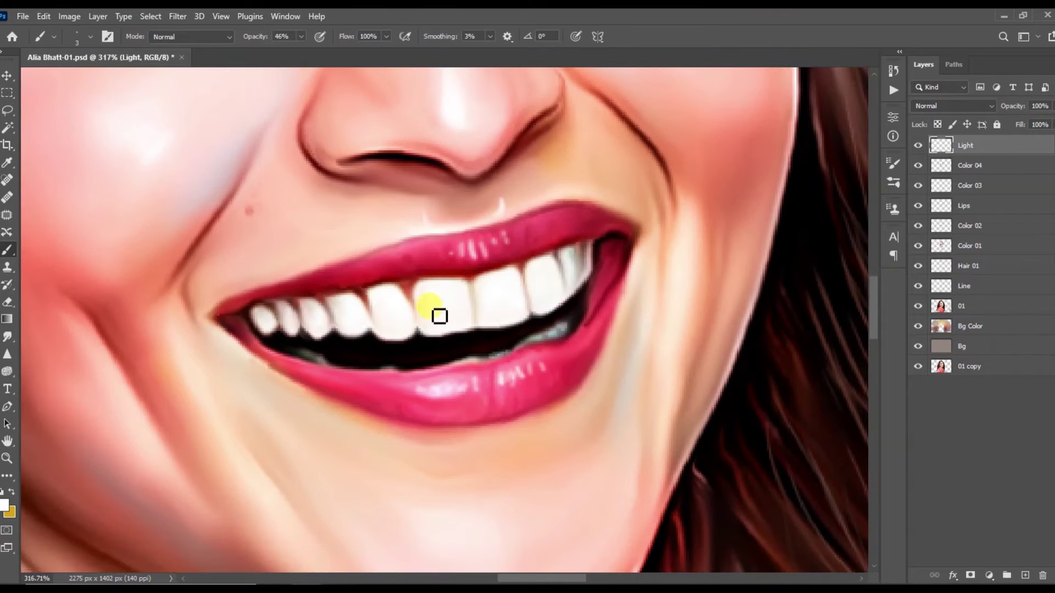
{"action": "scroll", "coordinate": [475, 326], "scroll_direction": "down", "scroll_amount": 3}
{"action": "scroll", "coordinate": [473, 523], "scroll_direction": "down", "scroll_amount": 2}
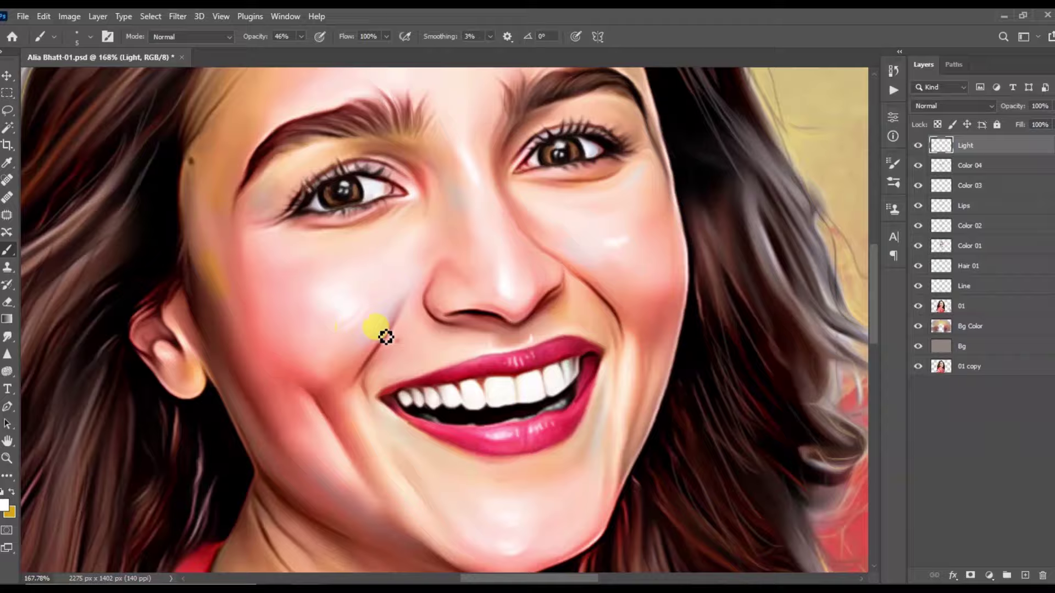
{"action": "scroll", "coordinate": [588, 287], "scroll_direction": "down", "scroll_amount": 1}
{"action": "scroll", "coordinate": [518, 183], "scroll_direction": "down", "scroll_amount": 1}
{"action": "scroll", "coordinate": [509, 187], "scroll_direction": "down", "scroll_amount": 1}
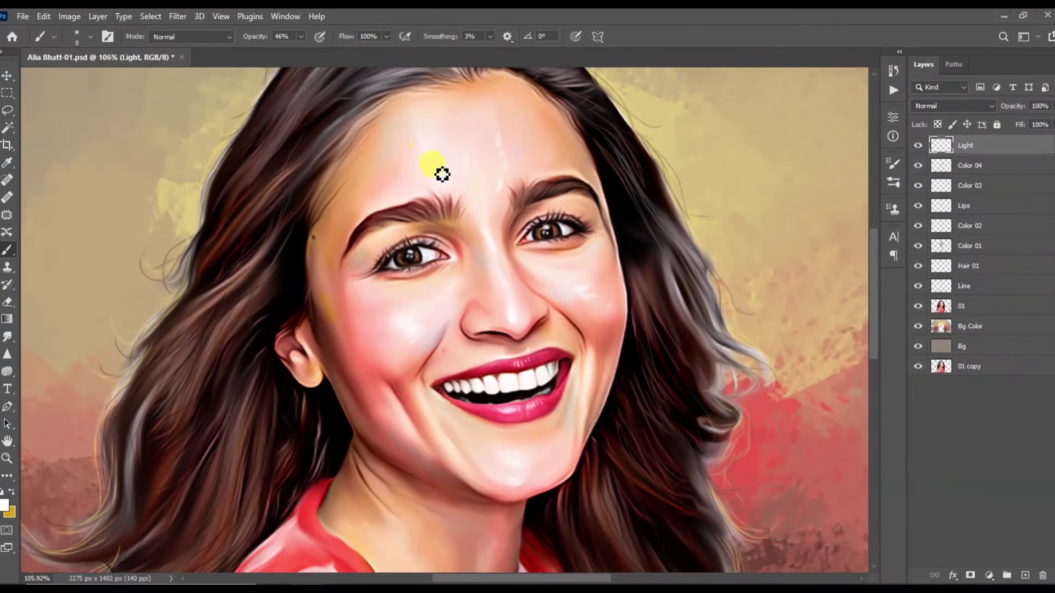
{"action": "scroll", "coordinate": [443, 412], "scroll_direction": "down", "scroll_amount": 2}
{"action": "scroll", "coordinate": [460, 400], "scroll_direction": "up", "scroll_amount": 1}
{"action": "scroll", "coordinate": [374, 493], "scroll_direction": "down", "scroll_amount": 1}
Smudge the white highlights with a smaller brush to soften them.
{"action": "key", "text": "r"}
{"action": "scroll", "coordinate": [449, 491], "scroll_direction": "up", "scroll_amount": 1}
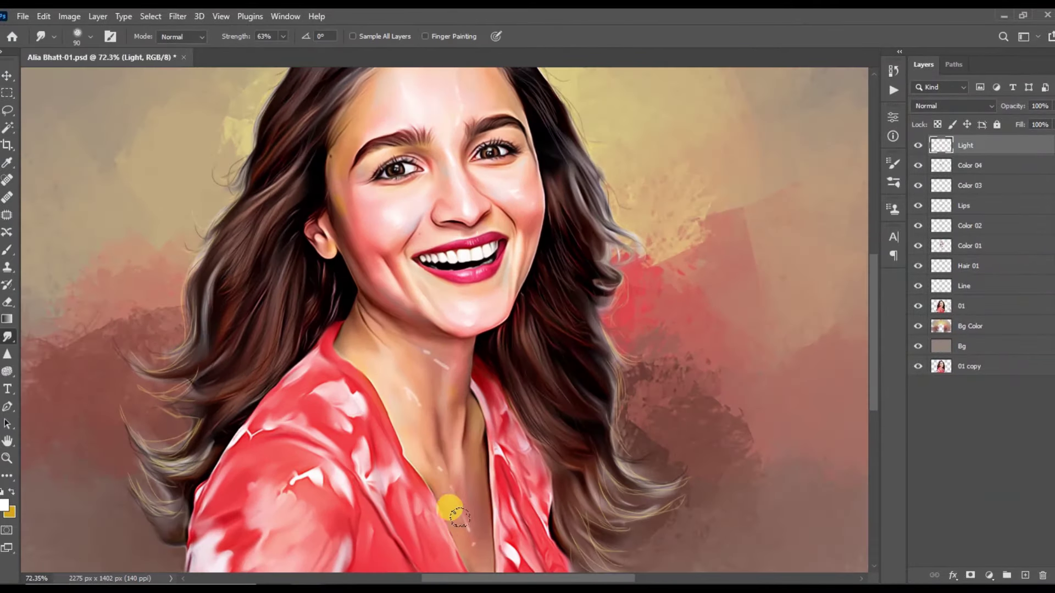
{"action": "scroll", "coordinate": [436, 189], "scroll_direction": "up", "scroll_amount": 1}
{"action": "scroll", "coordinate": [375, 130], "scroll_direction": "up", "scroll_amount": 1}
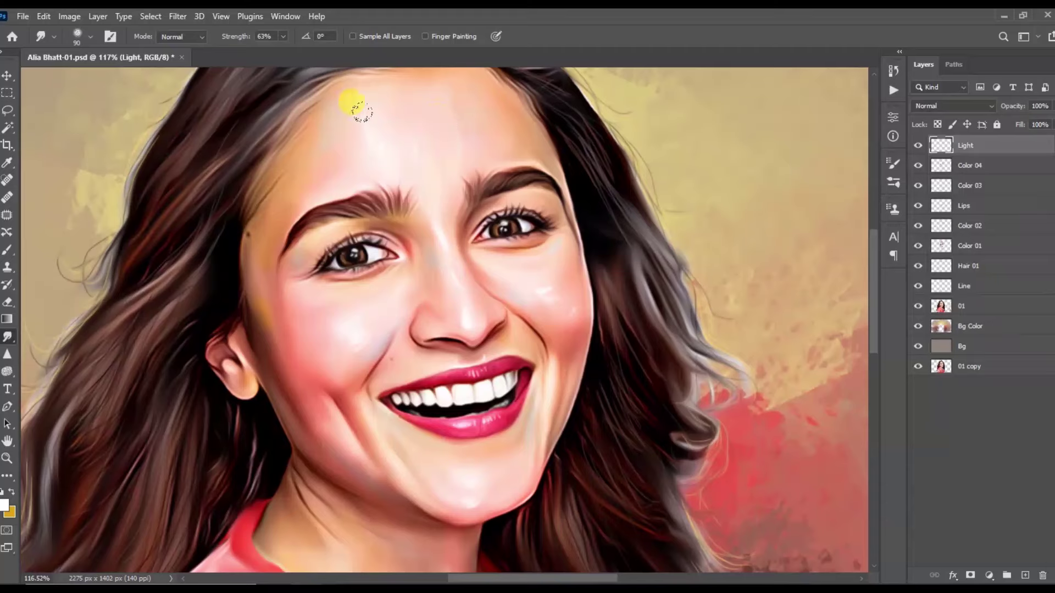
{"action": "scroll", "coordinate": [440, 487], "scroll_direction": "up", "scroll_amount": 1}
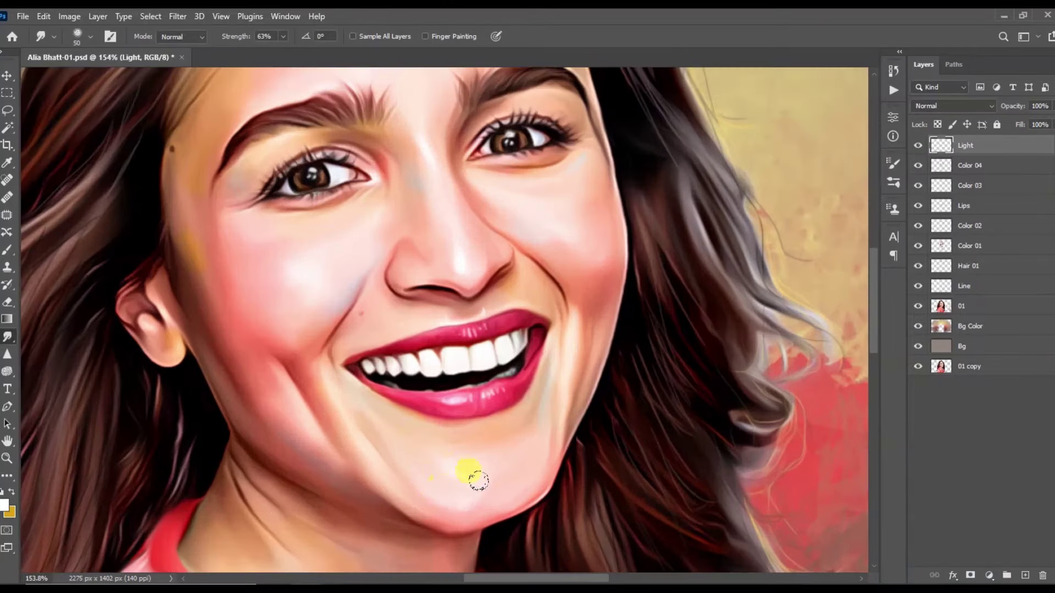
{"action": "key", "text": "bracketleft"}
{"action": "scroll", "coordinate": [497, 387], "scroll_direction": "up", "scroll_amount": 1}
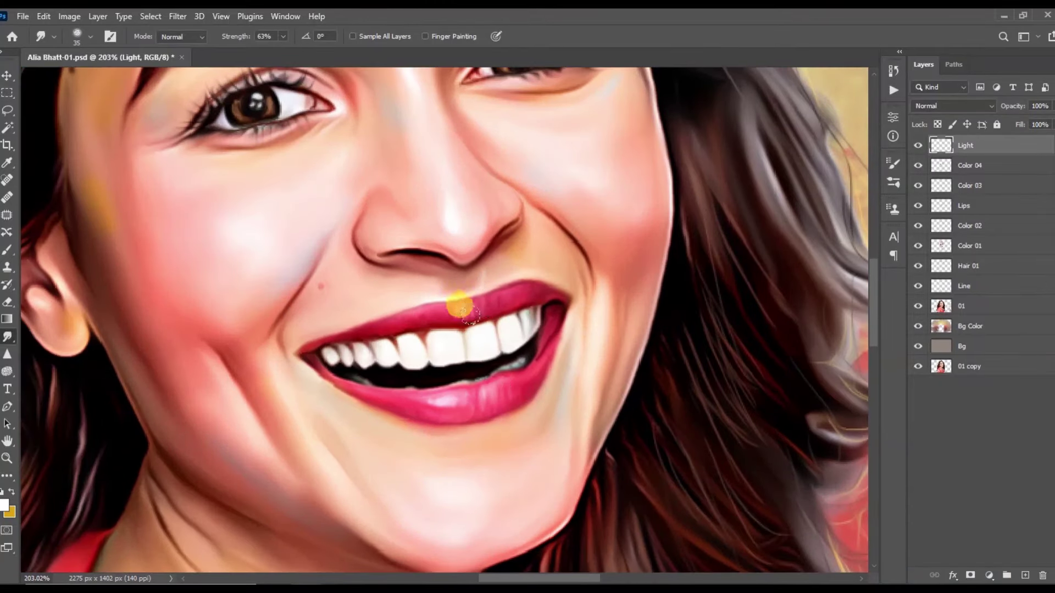
{"action": "scroll", "coordinate": [464, 324], "scroll_direction": "down", "scroll_amount": 2}
{"action": "scroll", "coordinate": [471, 341], "scroll_direction": "down", "scroll_amount": 2}
{"action": "left_click", "coordinate": [986, 166]}
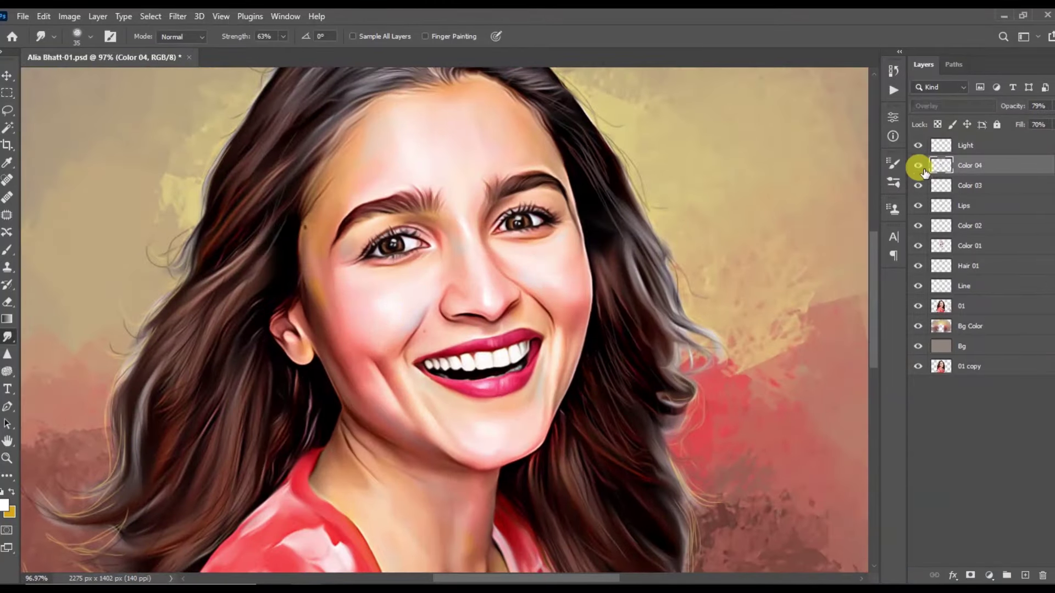
Add a Levels adjustment above the Light layer, deepening shadows with the black point.
{"action": "left_click", "coordinate": [966, 186]}
{"action": "scroll", "coordinate": [549, 285], "scroll_direction": "down", "scroll_amount": 1}
{"action": "scroll", "coordinate": [550, 285], "scroll_direction": "down", "scroll_amount": 1}
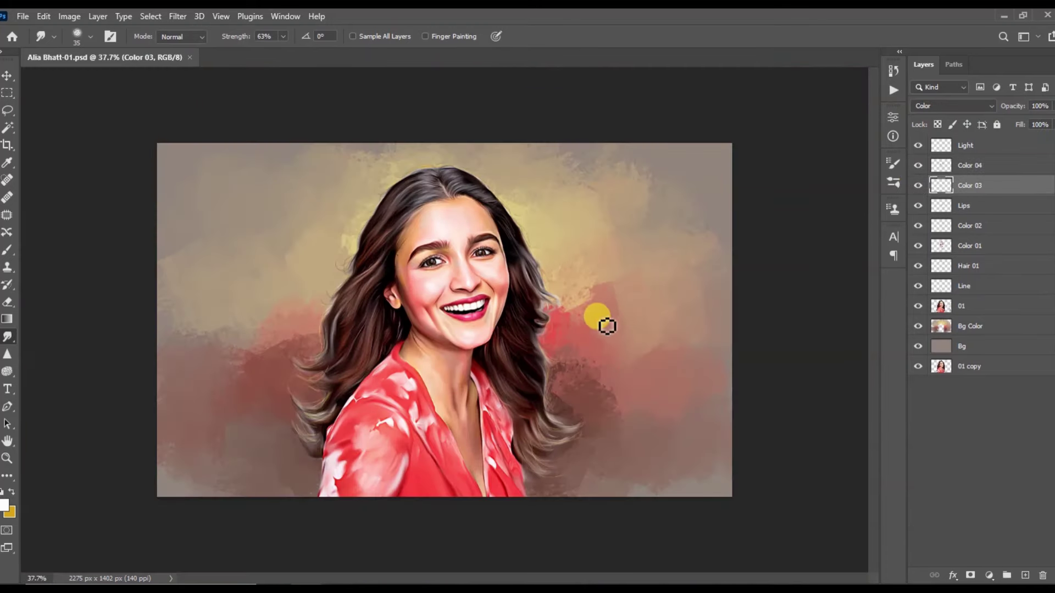
{"action": "left_click", "coordinate": [983, 146]}
{"action": "left_click", "coordinate": [988, 575]}
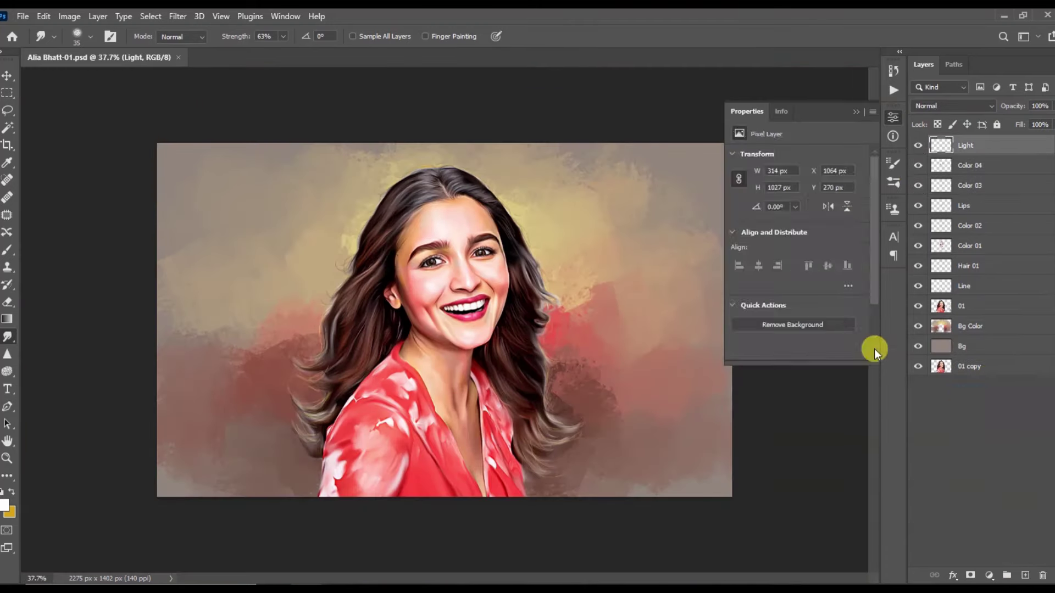
{"action": "left_click_drag", "start_coordinate": [752, 253], "coordinate": [763, 253]}
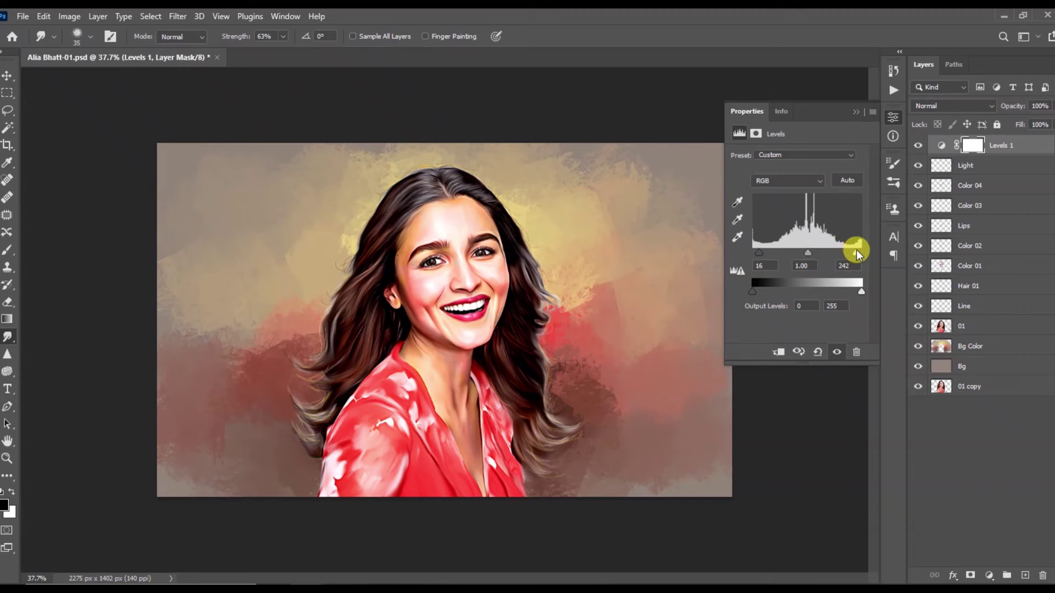
Add a Curves adjustment with a midtone point to lift contrast.
{"action": "left_click", "coordinate": [1023, 163]}
{"action": "left_click", "coordinate": [989, 575]}
{"action": "left_click", "coordinate": [972, 406]}
{"action": "left_click", "coordinate": [810, 233]}
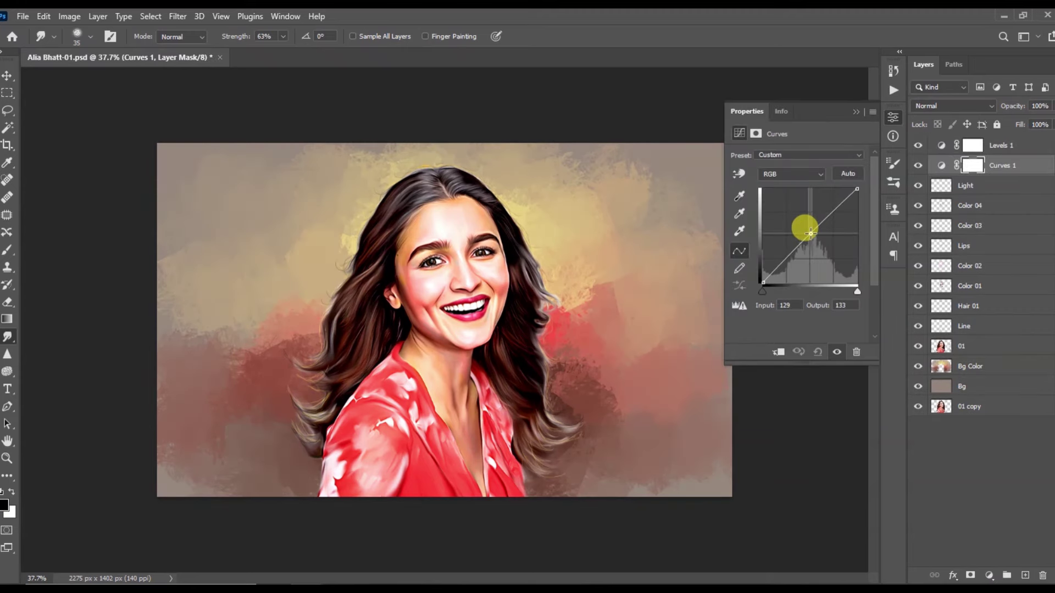
{"action": "scroll", "coordinate": [577, 271], "scroll_direction": "up", "scroll_amount": 1}
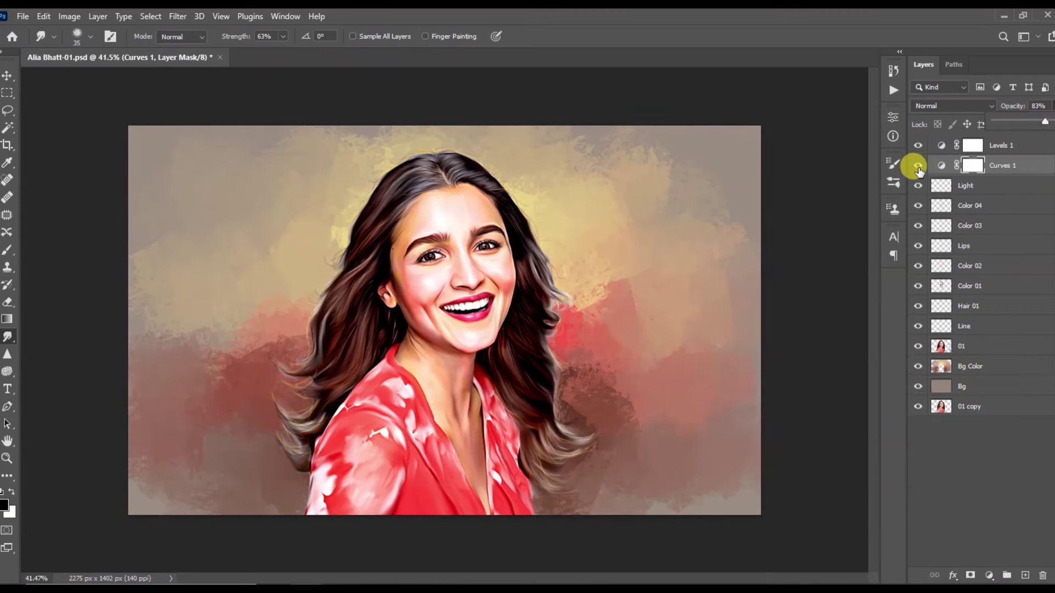
{"action": "left_click", "coordinate": [918, 145]}
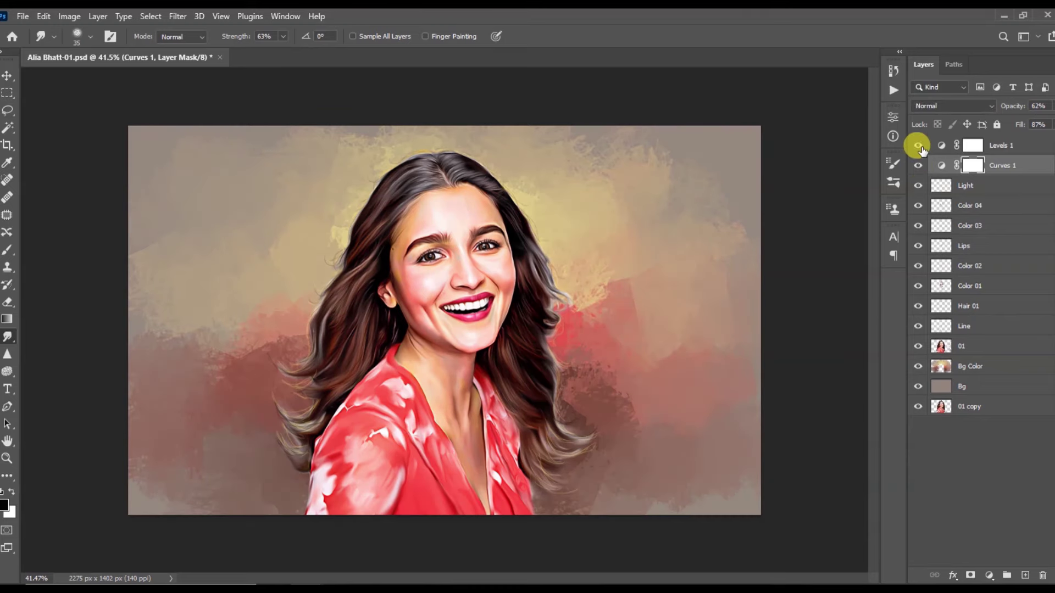
Reduce the Levels 1 strength and save the finished portrait.
{"action": "left_click", "coordinate": [1046, 125]}
{"action": "key", "text": "ctrl+s"}
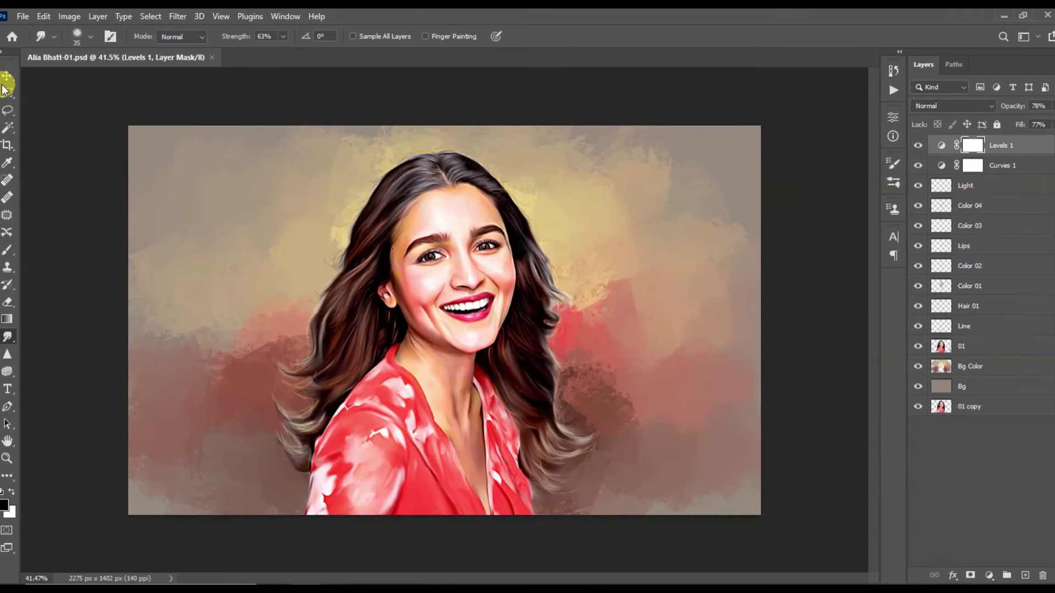
{"action": "left_click", "coordinate": [6, 83]}
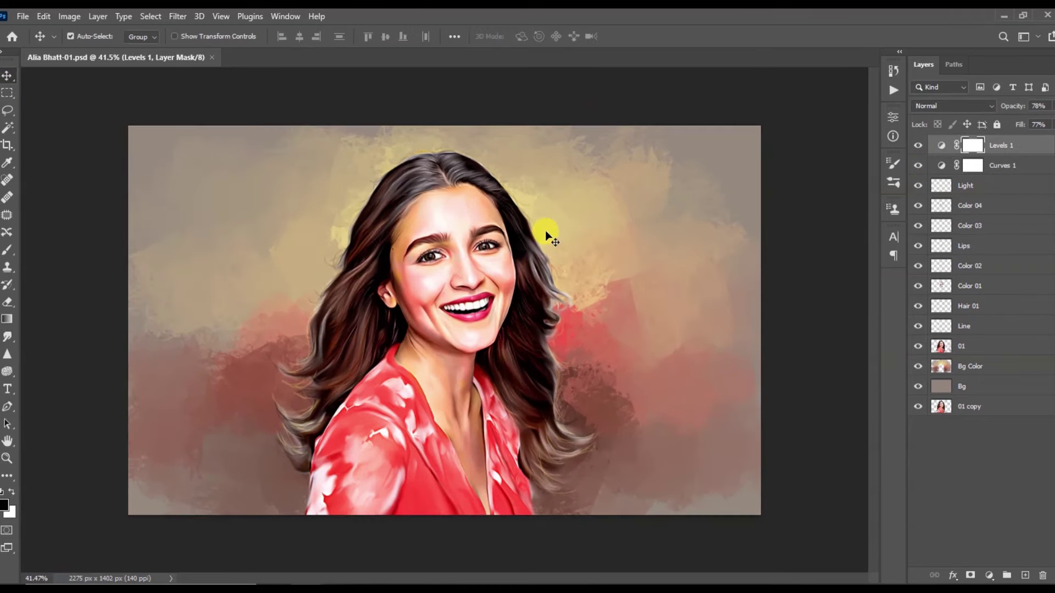